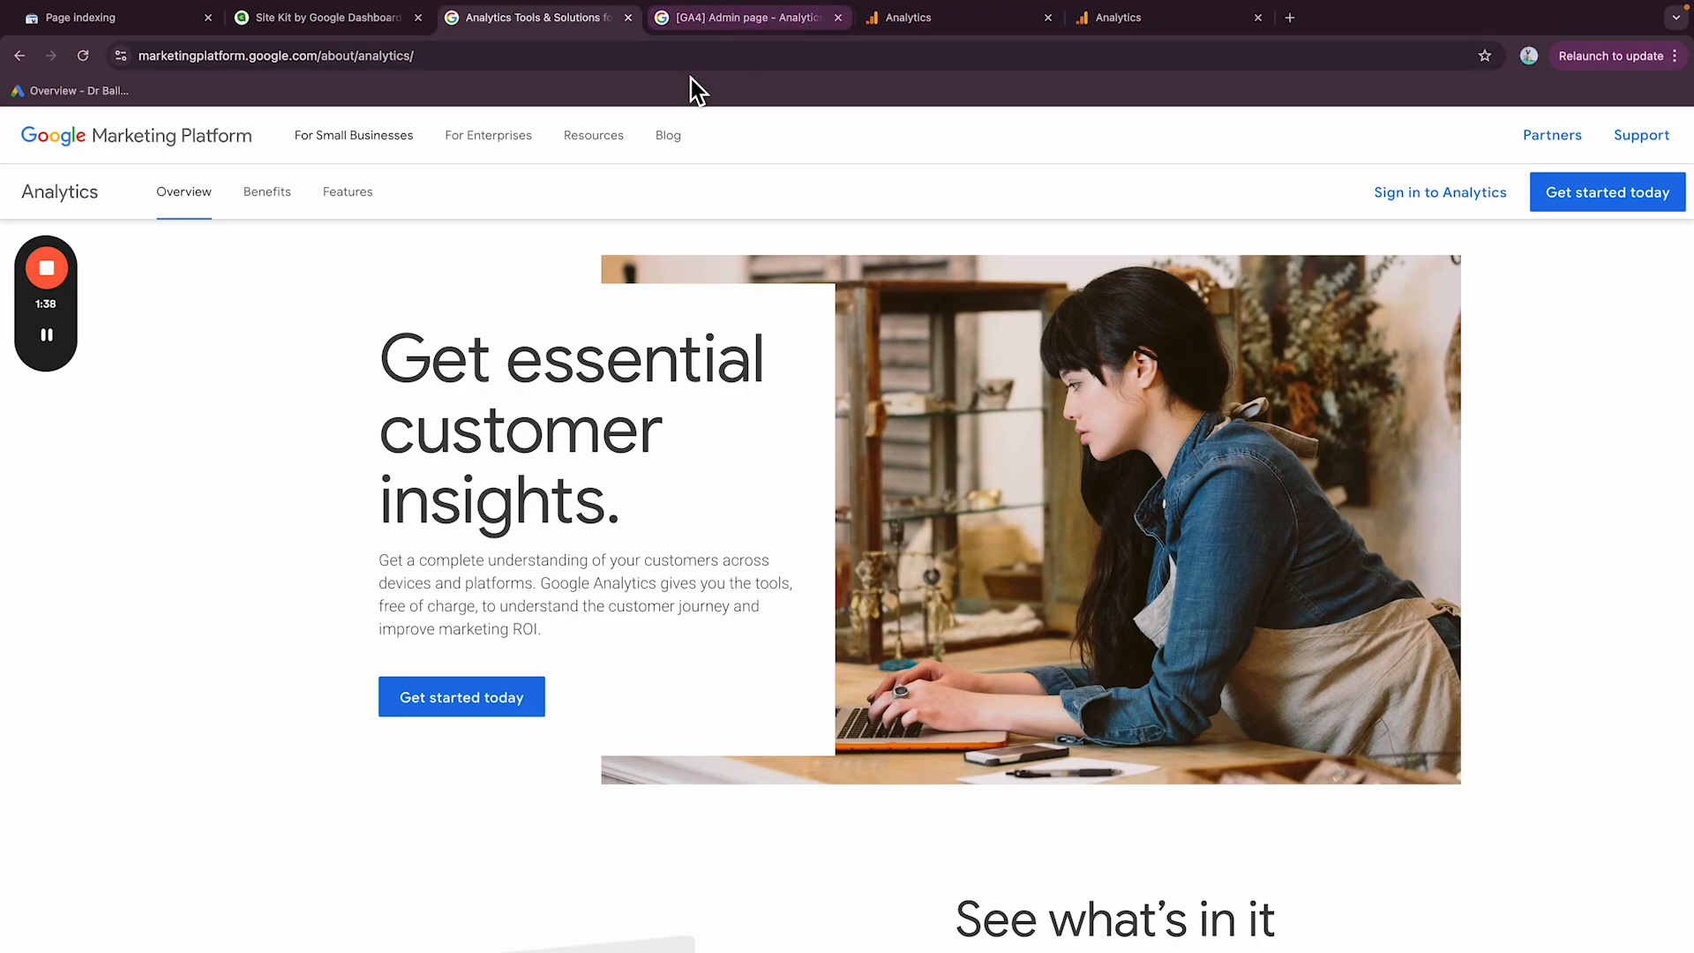
Step: Switch to the WordPress admin and search the plugins available to add for "google site kit"
left_click(325, 24)
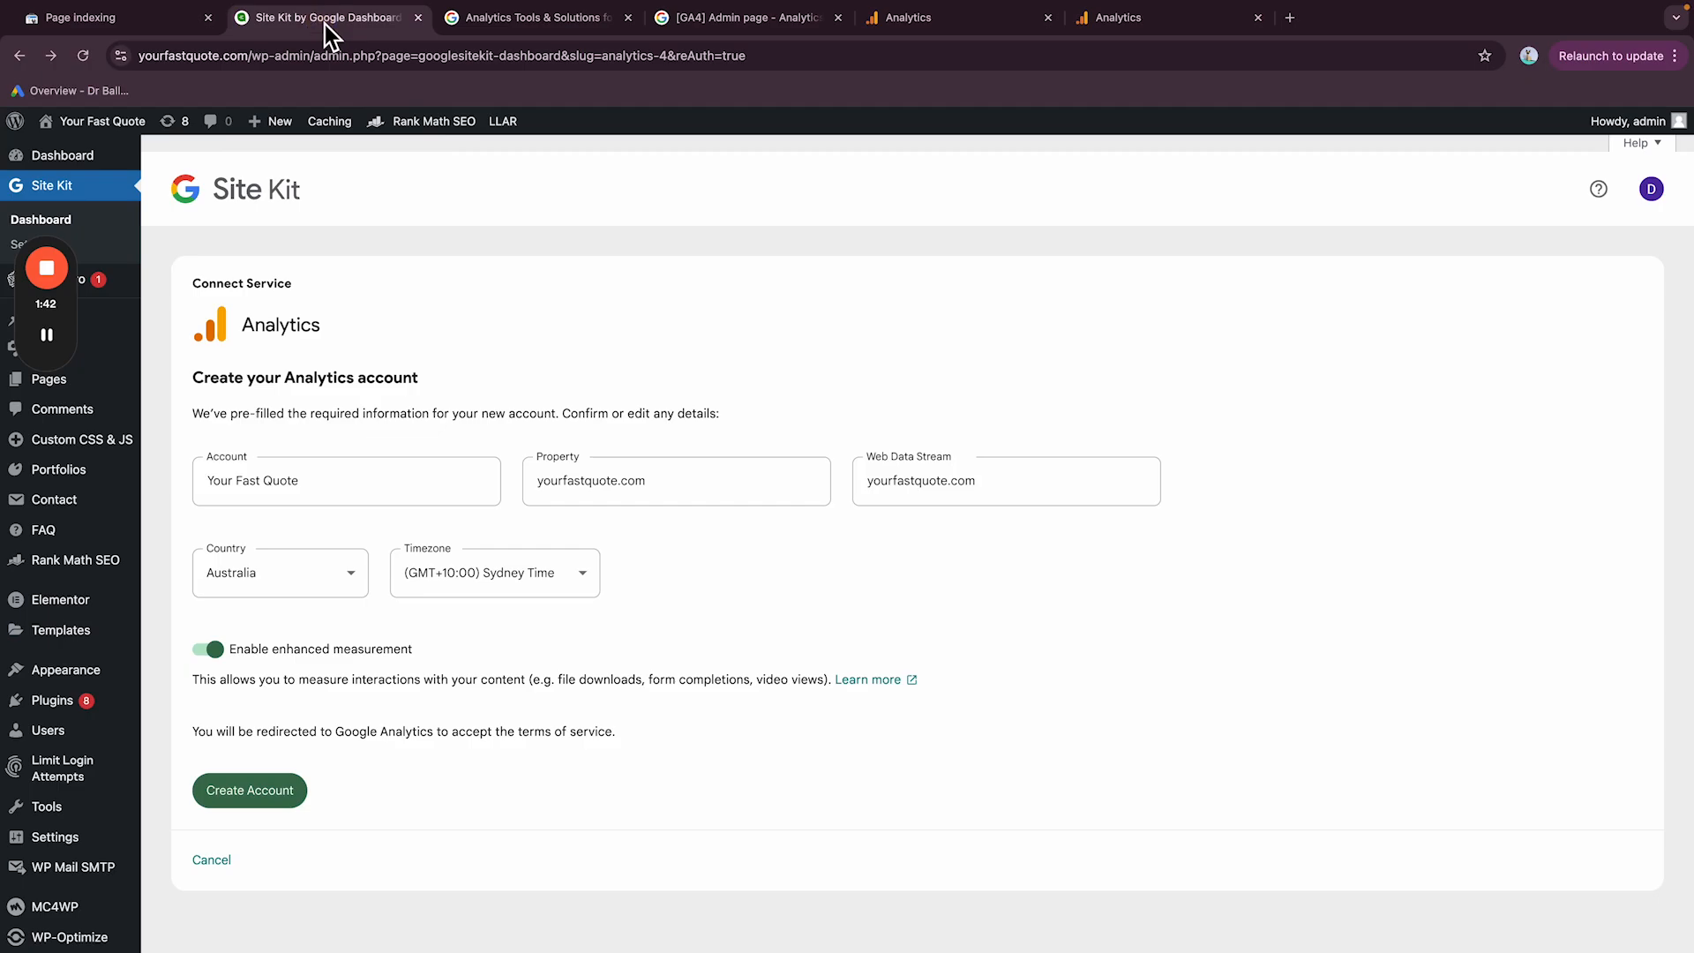
left_click_drag(54, 217, 1507, 381)
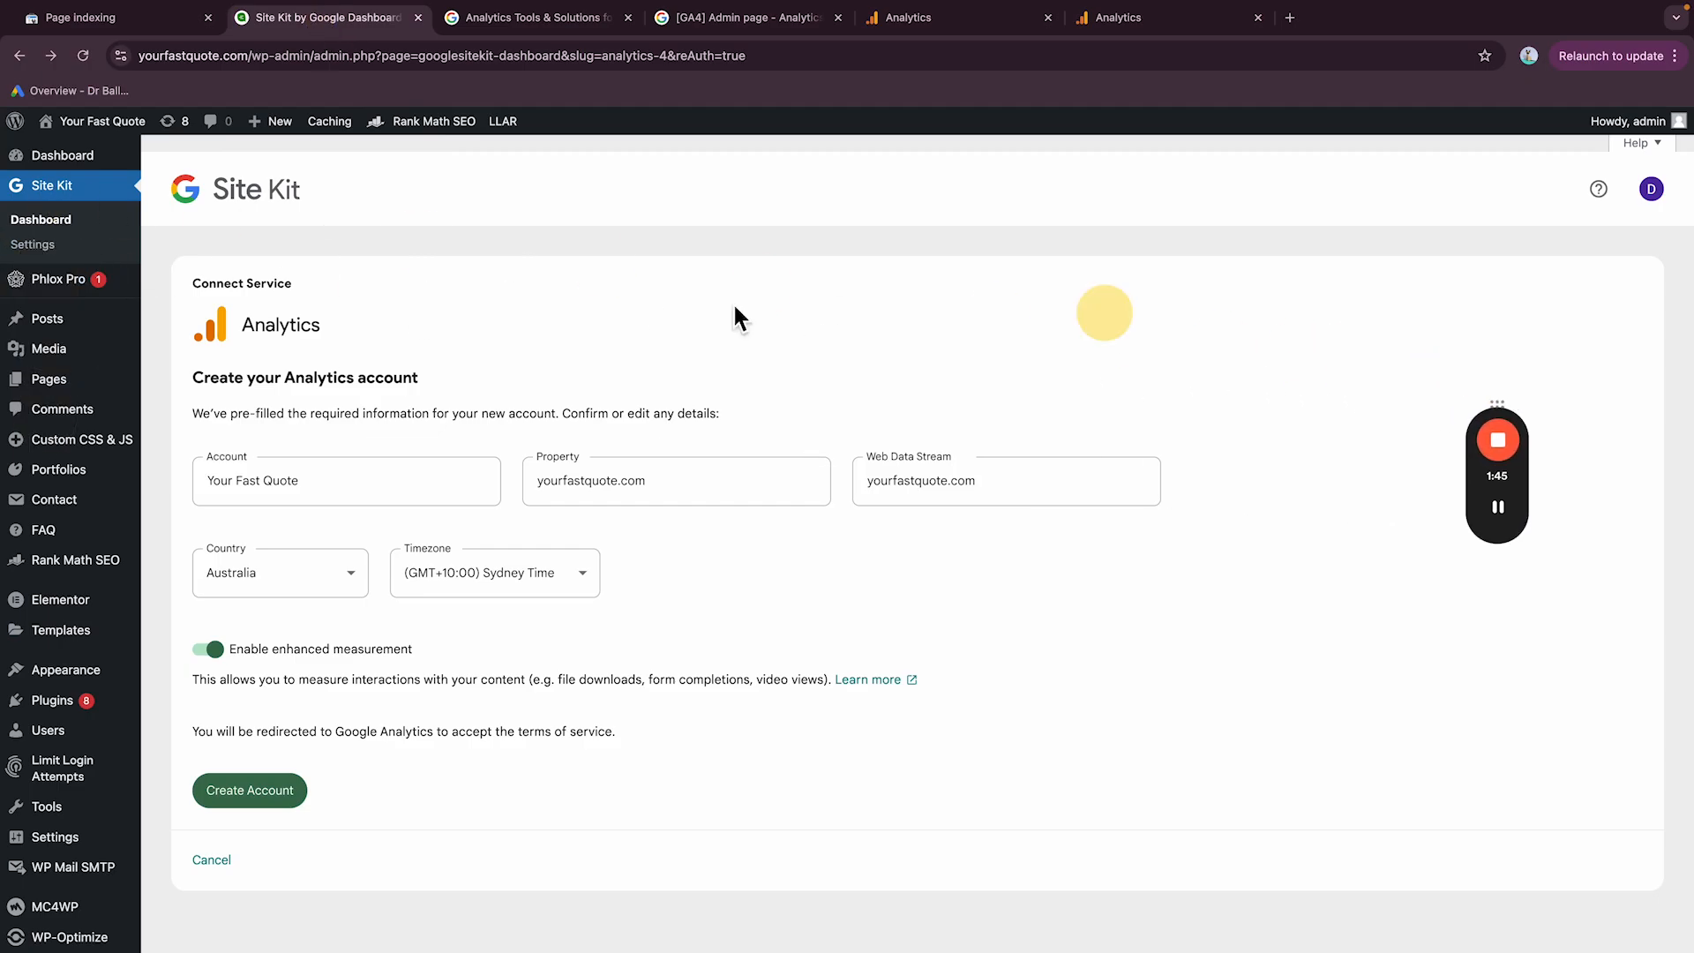
left_click(61, 196)
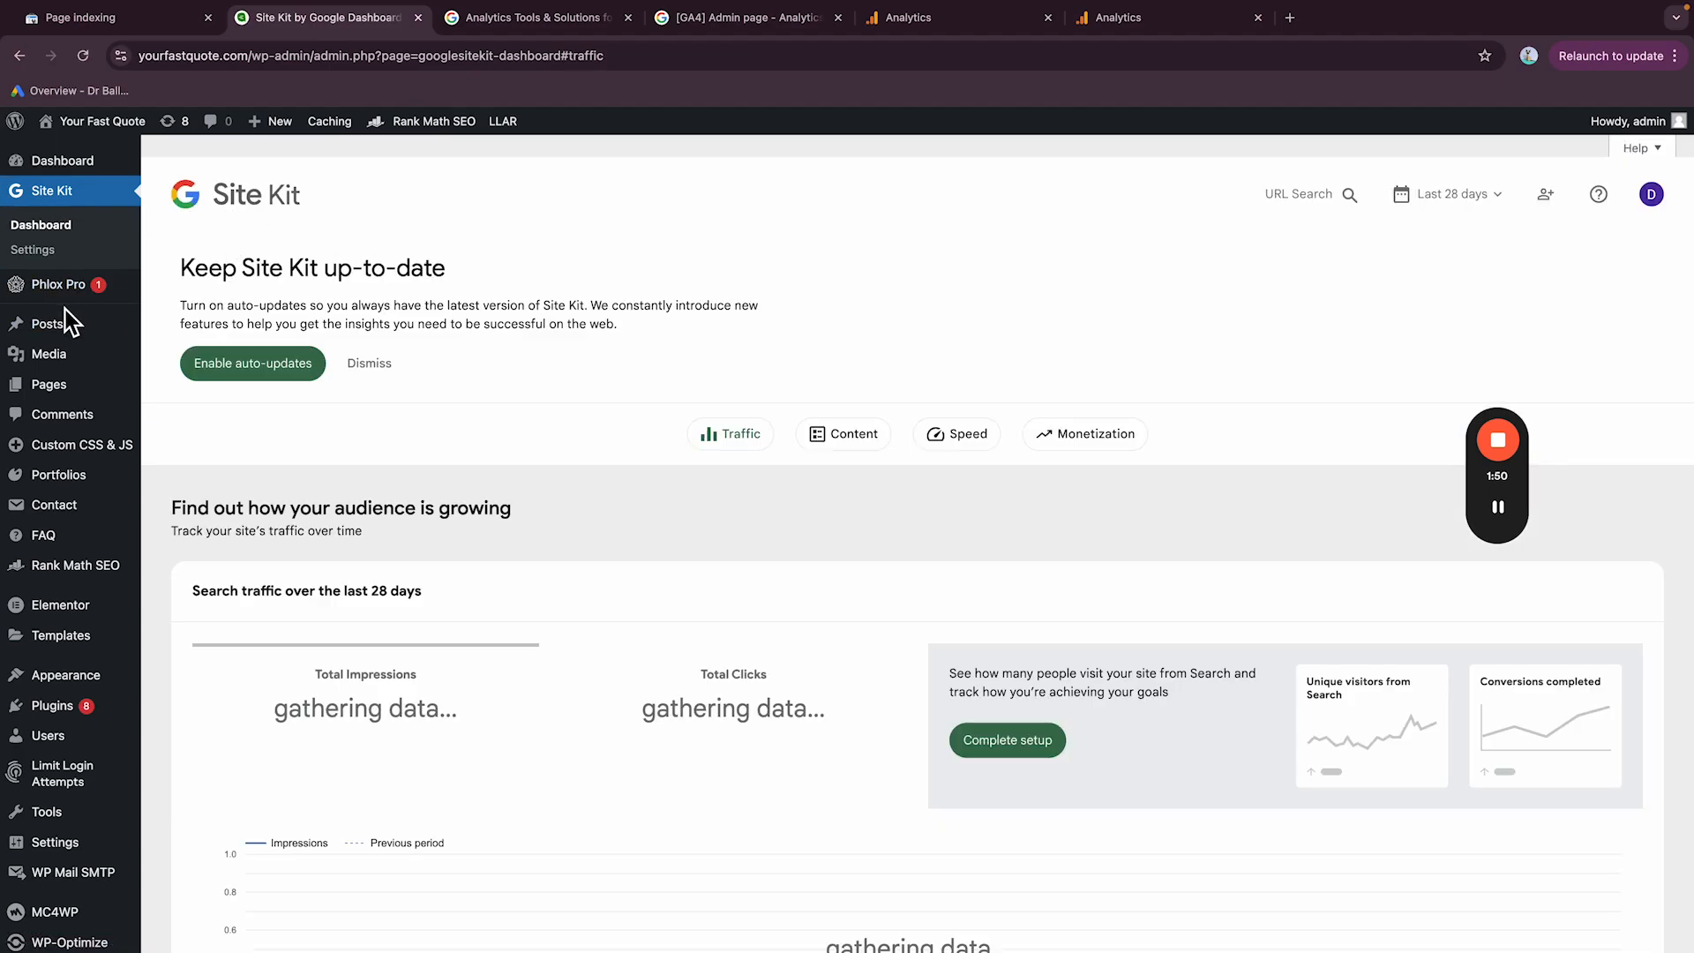
left_click(77, 710)
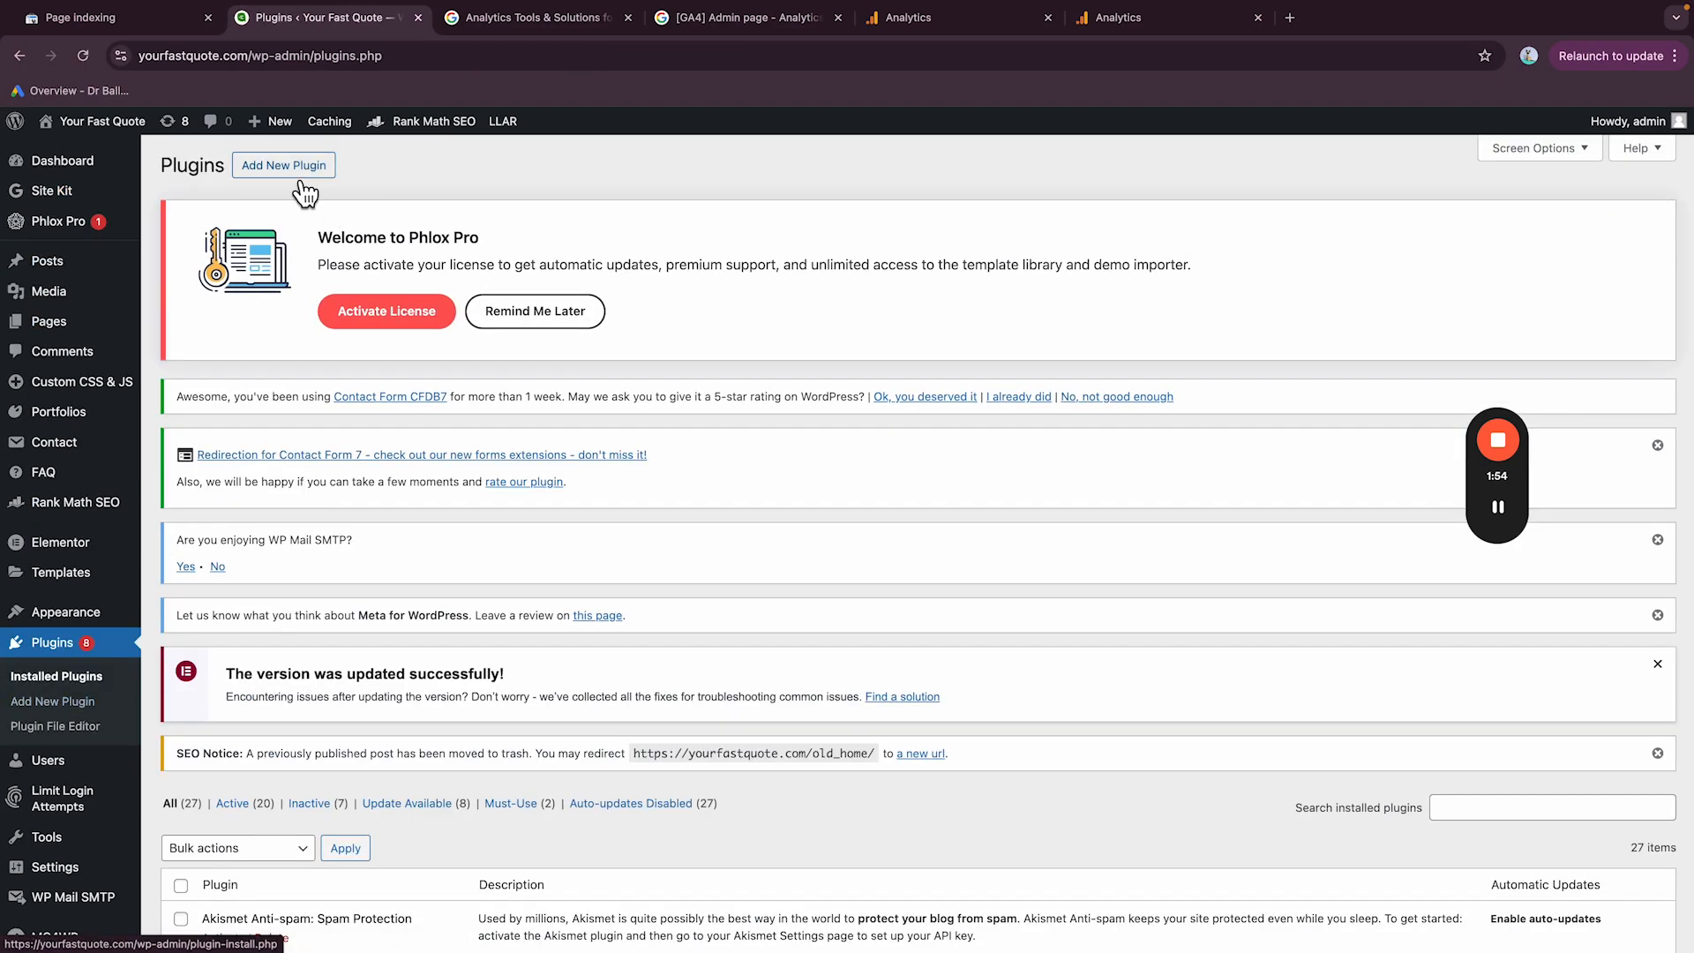
left_click(302, 172)
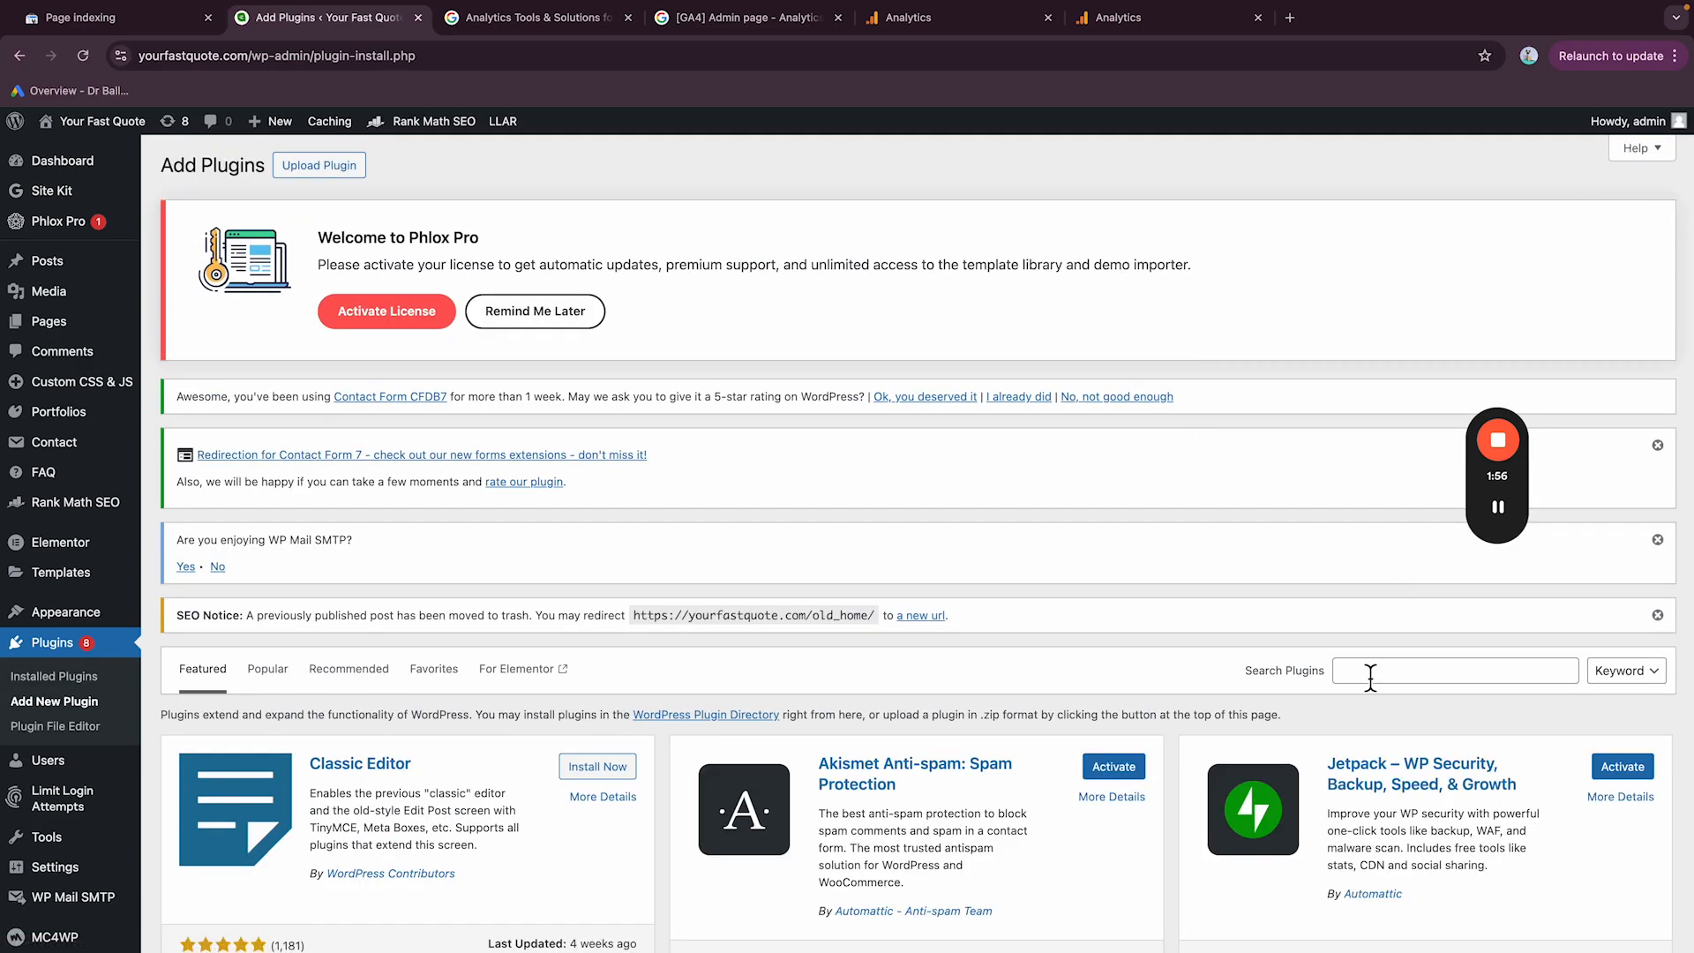
left_click(1370, 673)
type("google site kit")
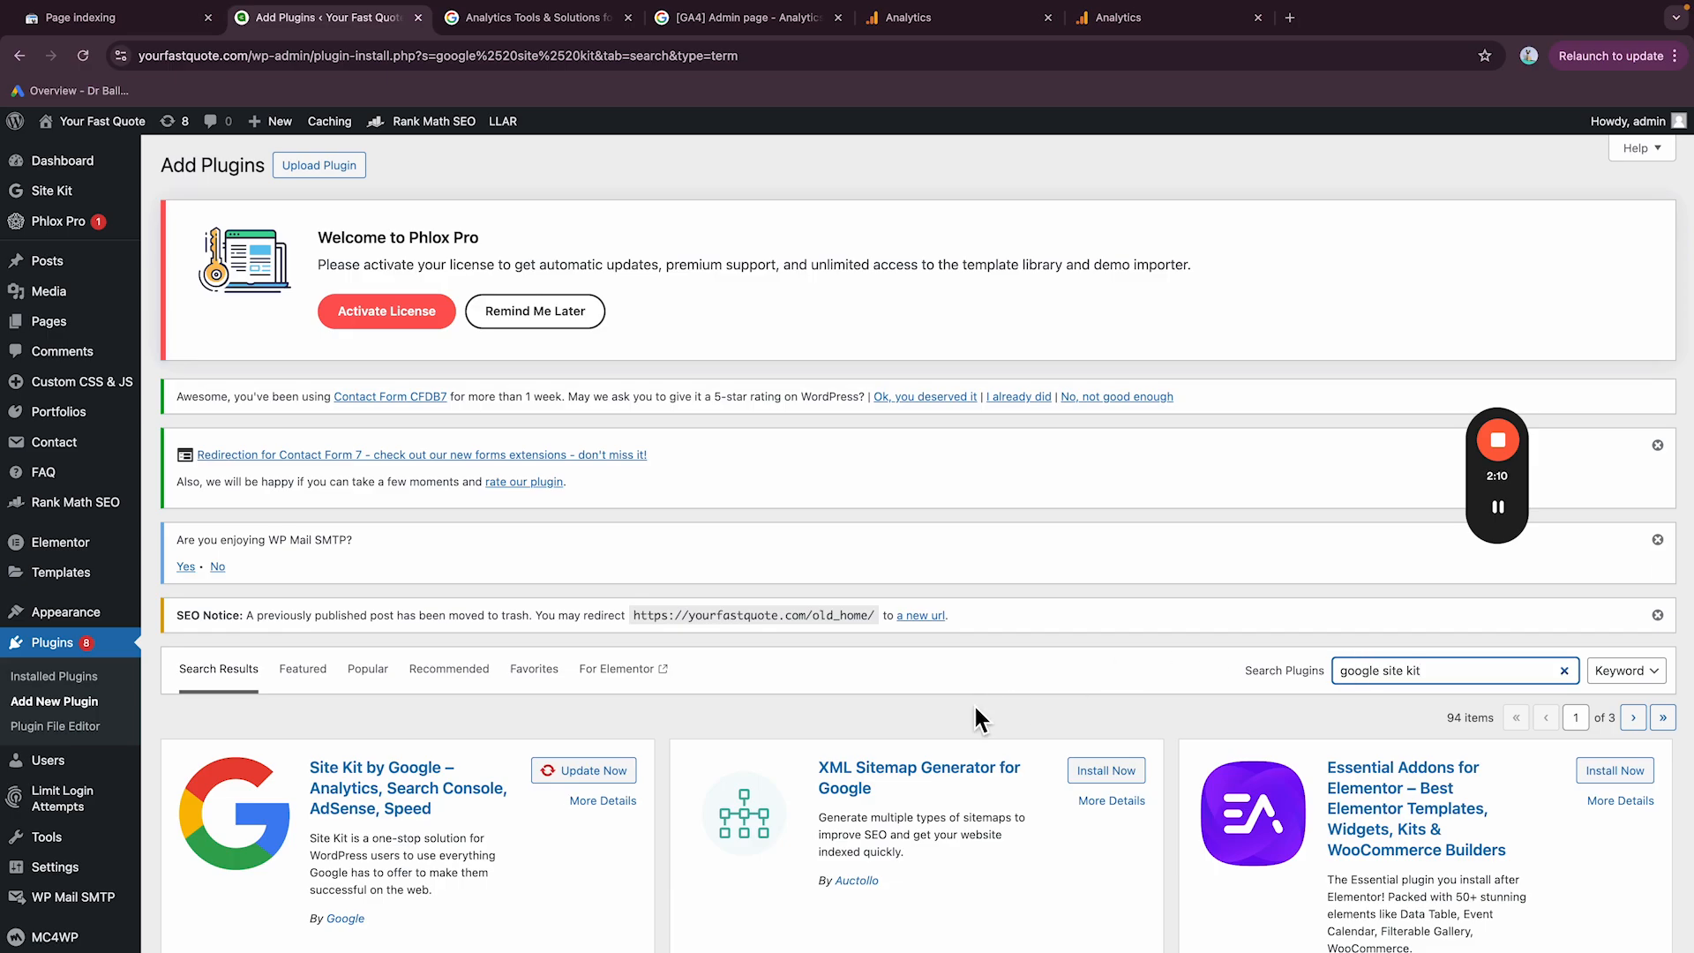
scroll(722, 704, "down", 1)
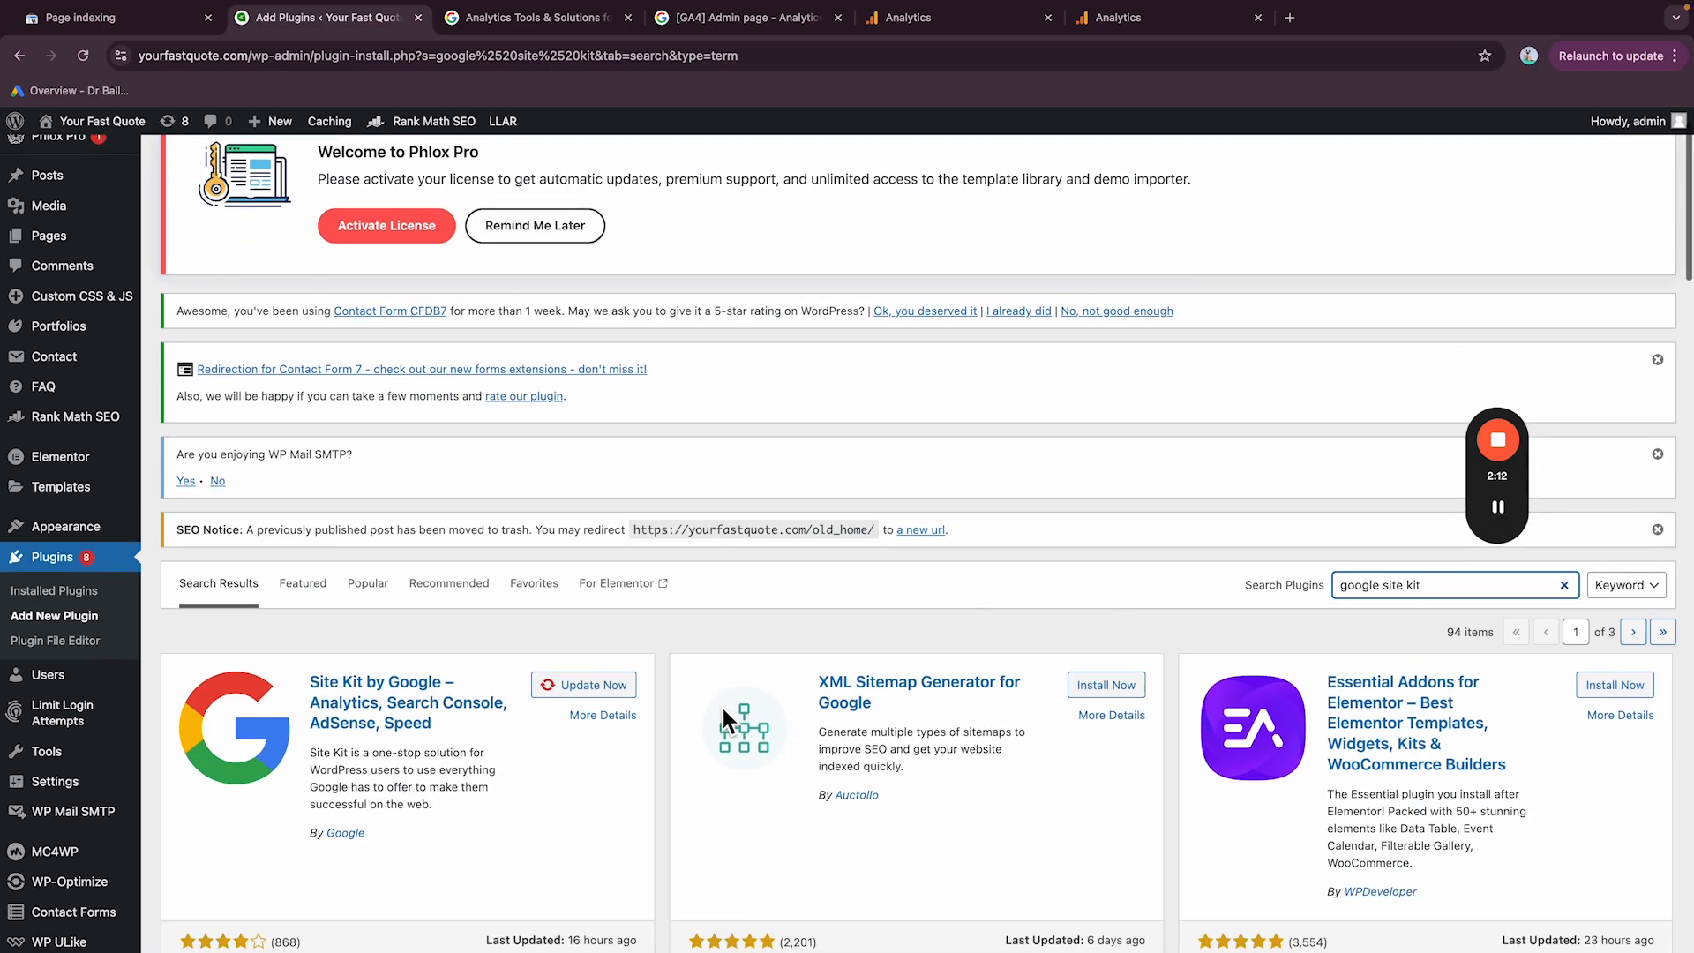
scroll(443, 721, "up", 1)
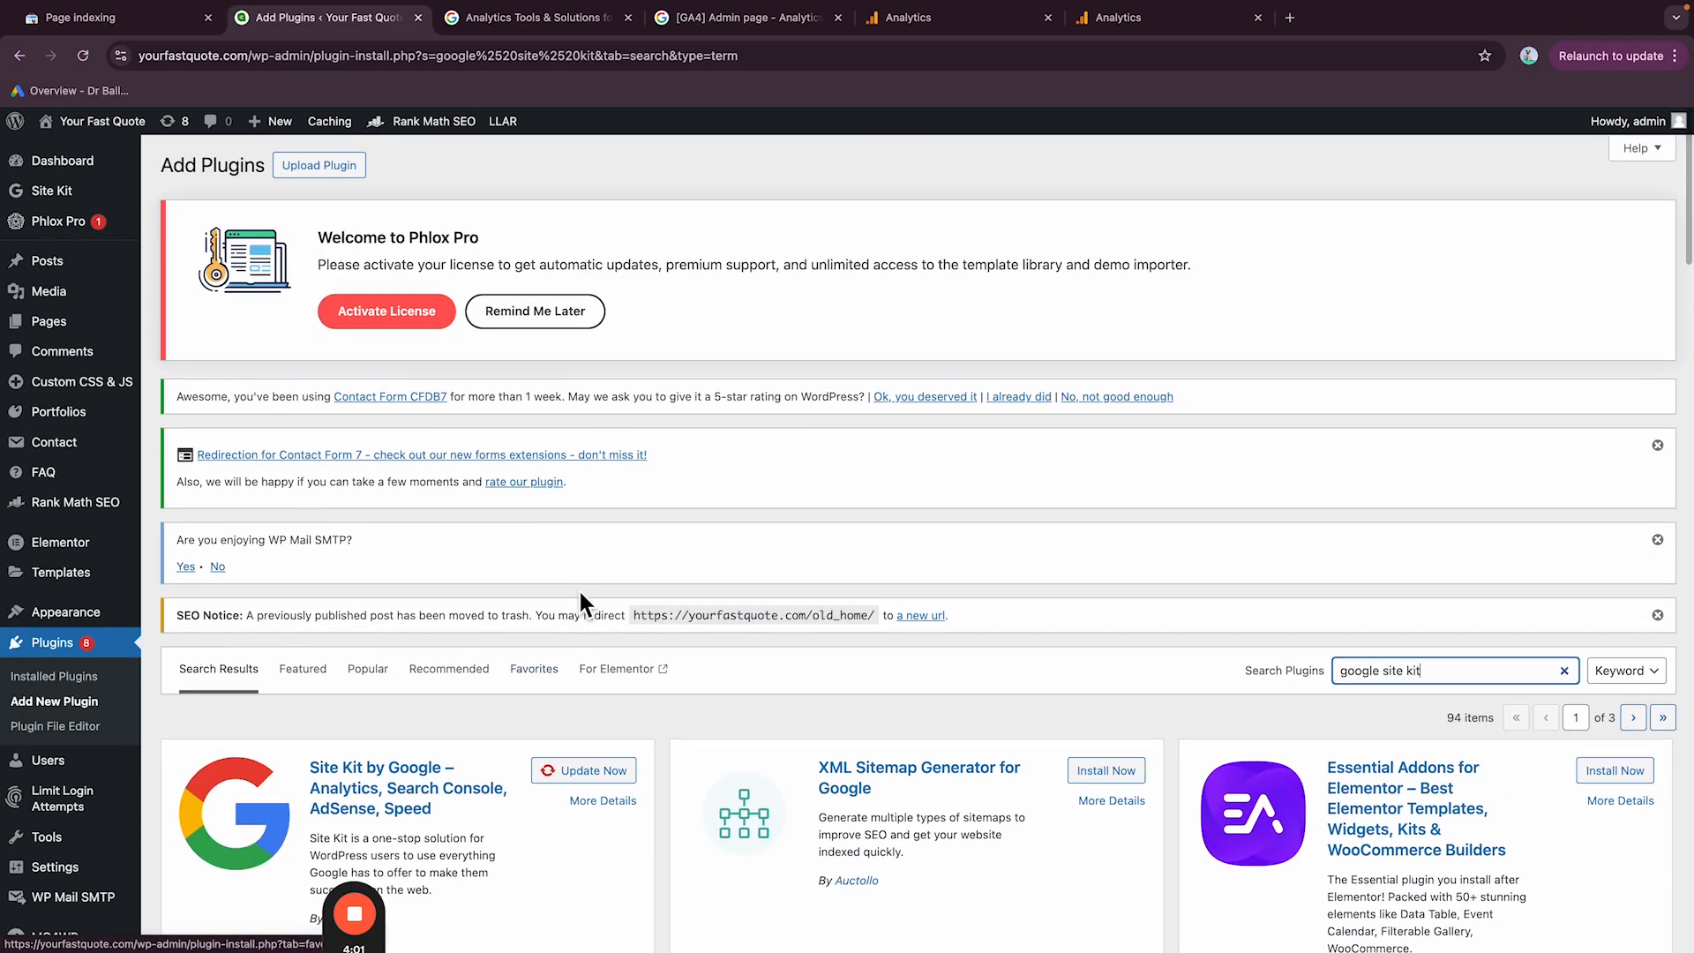
Step: Open the Site Kit dashboard in the WordPress admin and look through its traffic overview
mouse_move(88, 243)
mouse_move(66, 208)
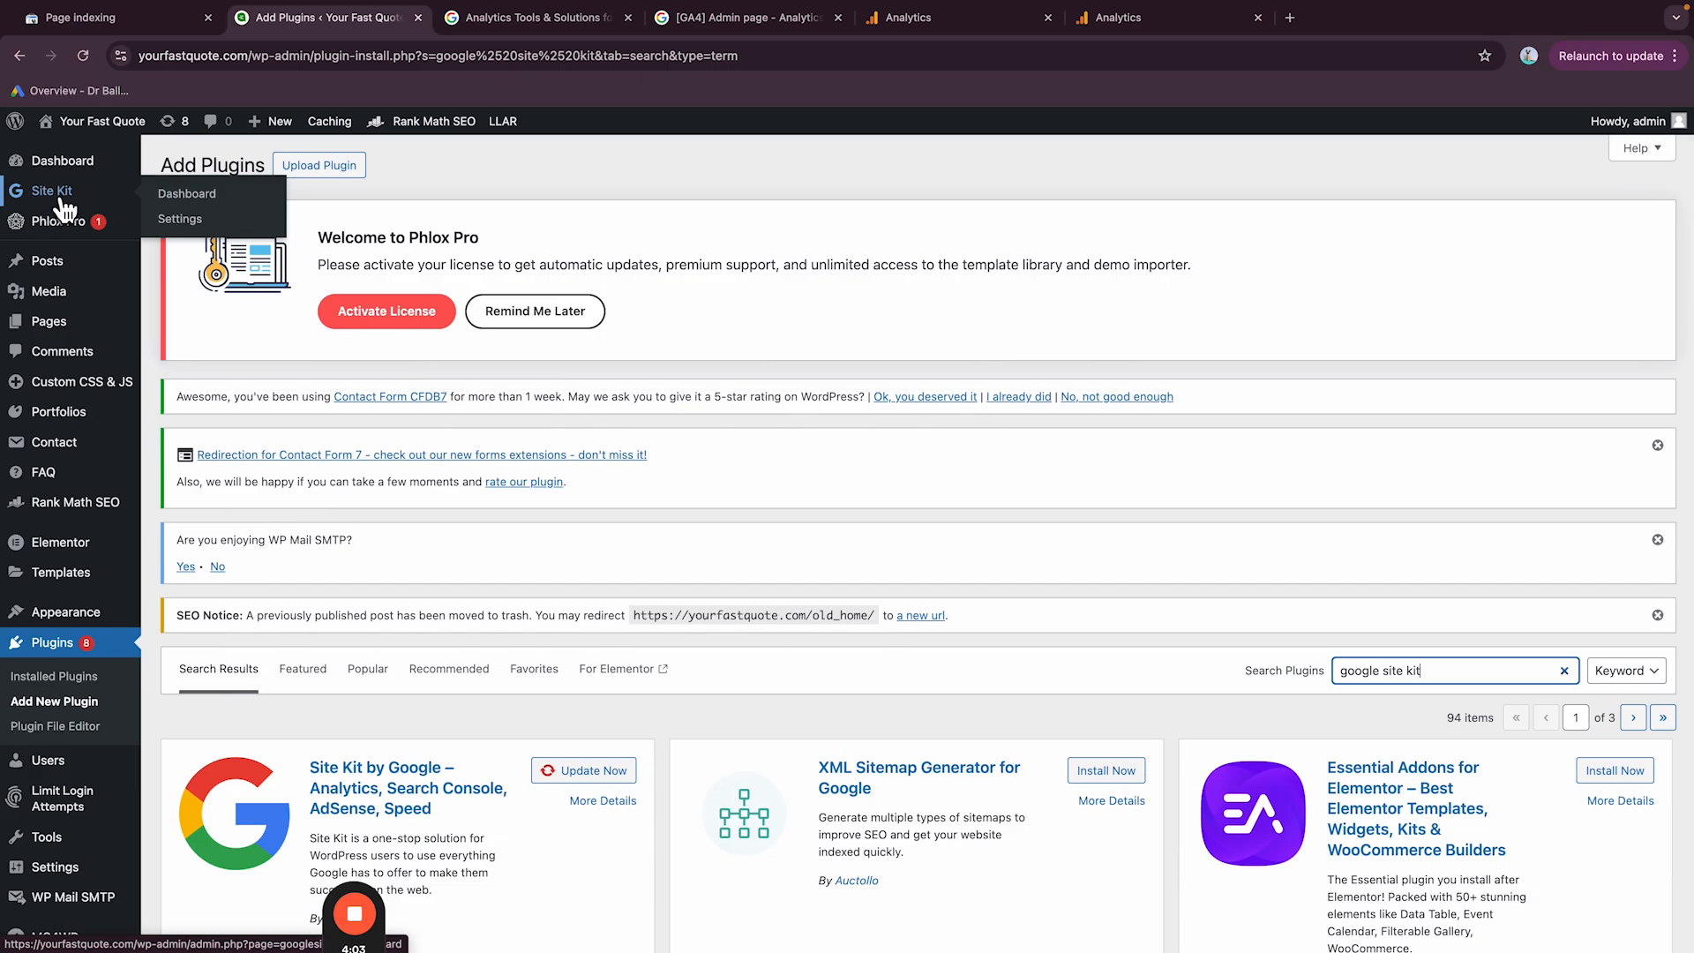
left_click(64, 203)
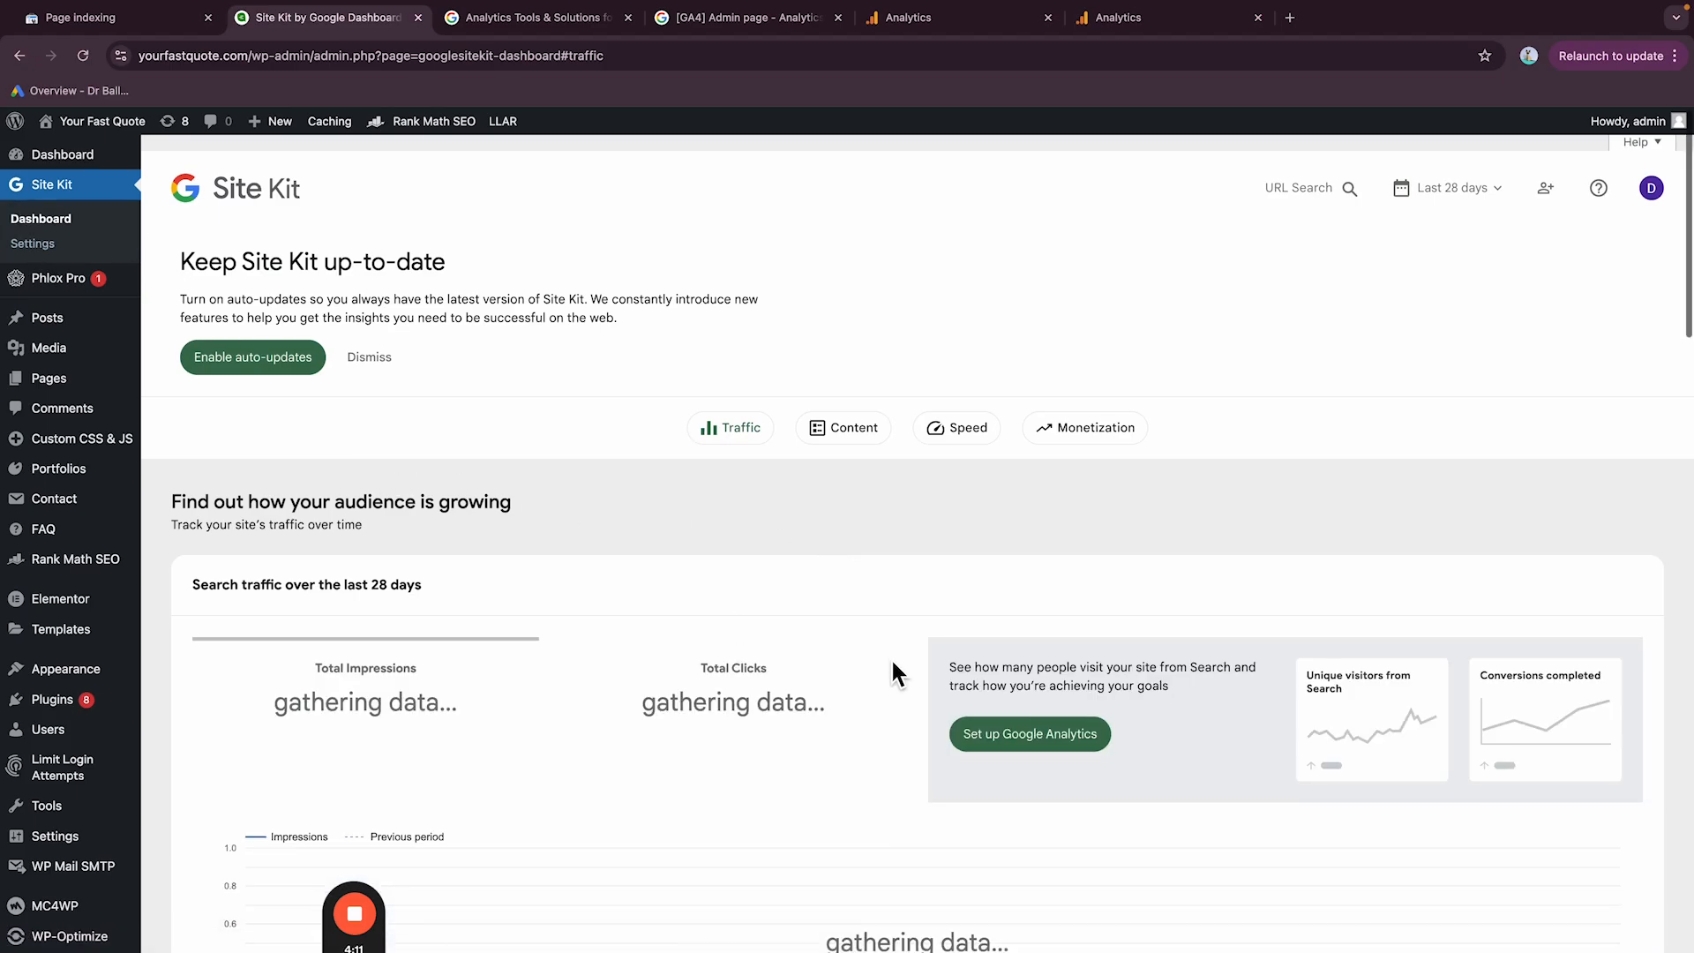
scroll(891, 658, "down", 5)
scroll(891, 658, "up", 6)
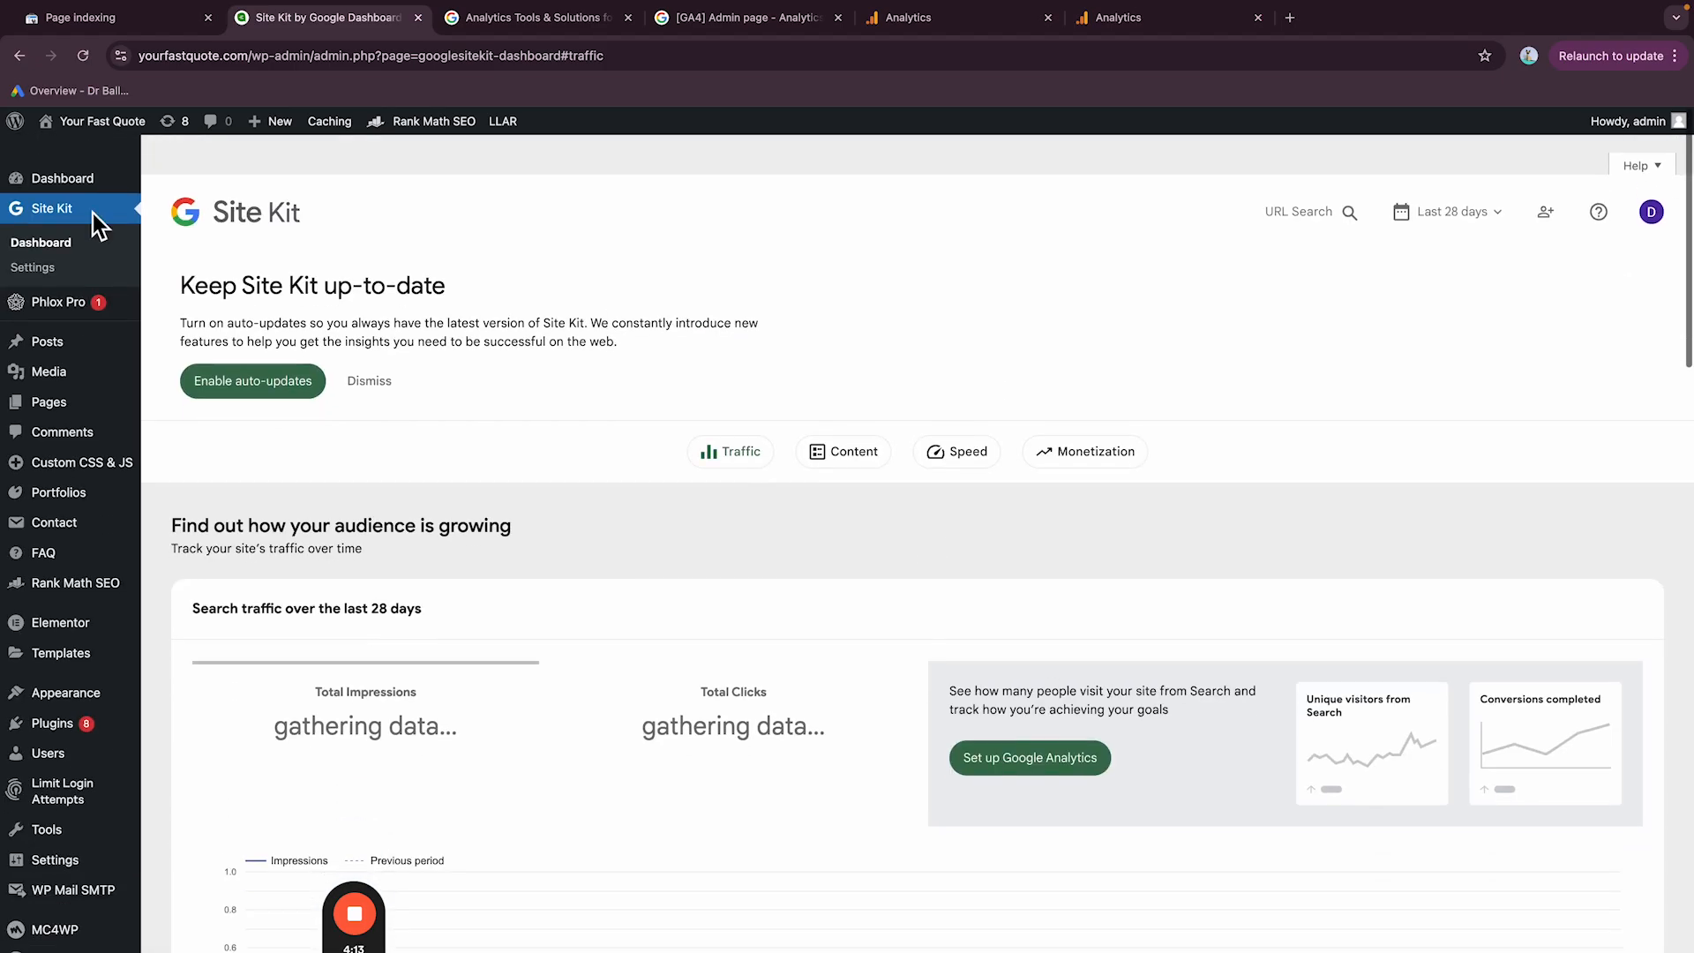
Step: Set up Analytics from Site Kit's additional services and create the Analytics account with the pre-filled details
left_click(32, 252)
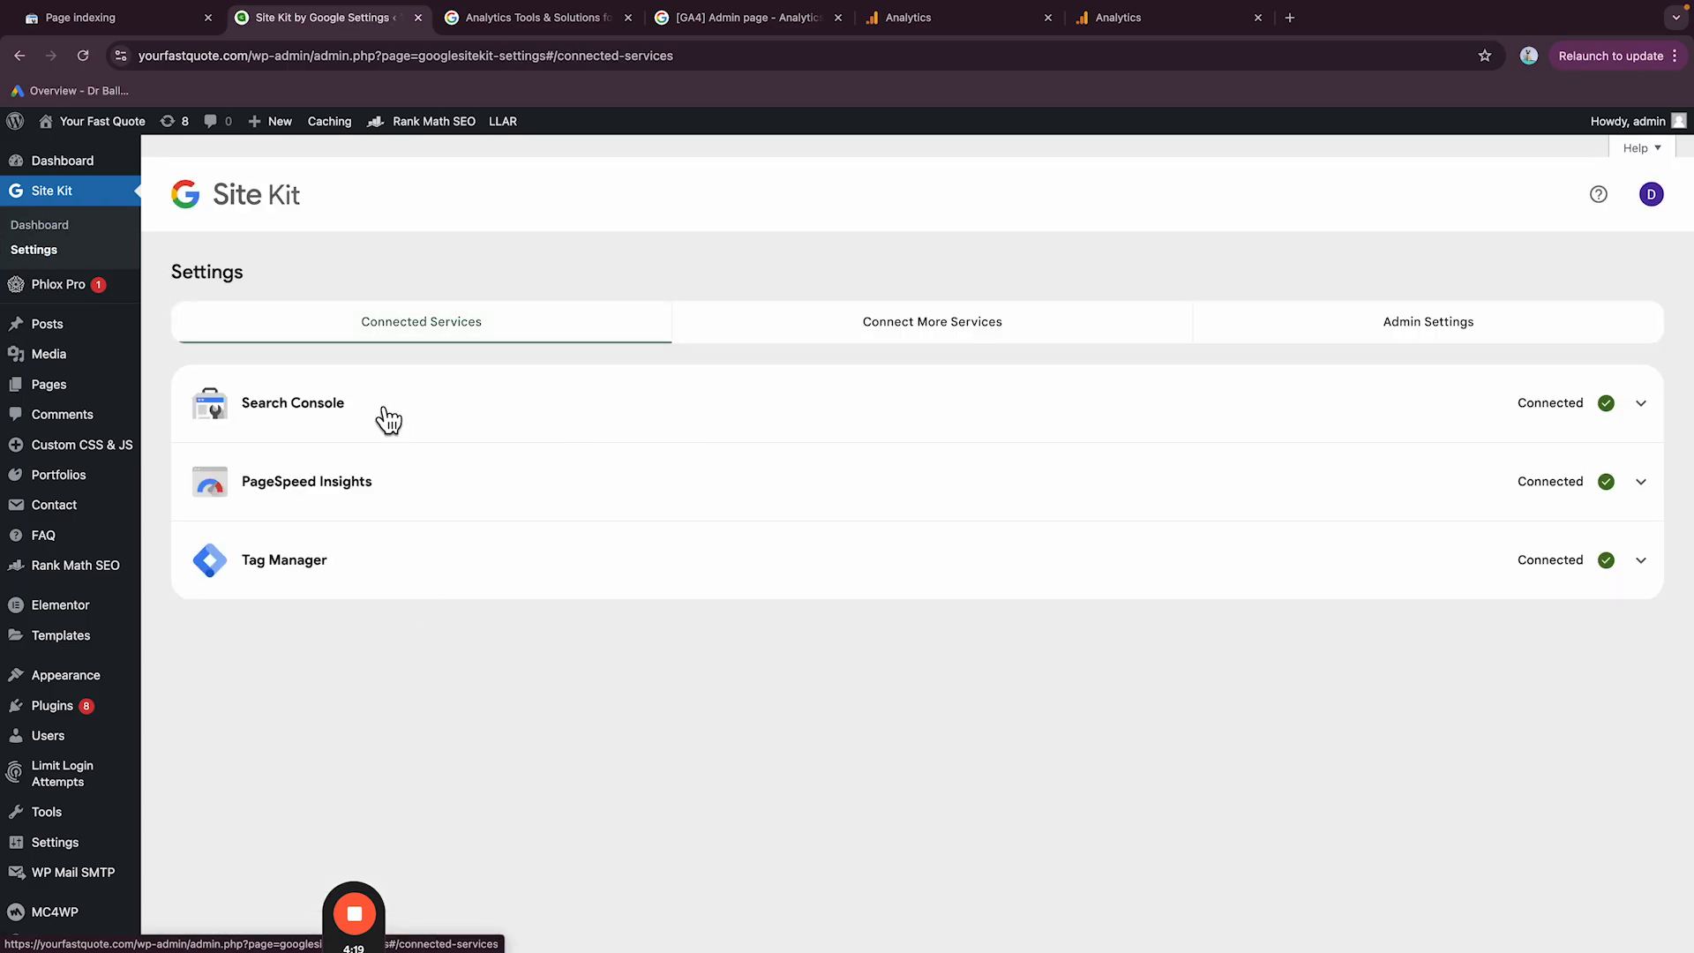
left_click(942, 338)
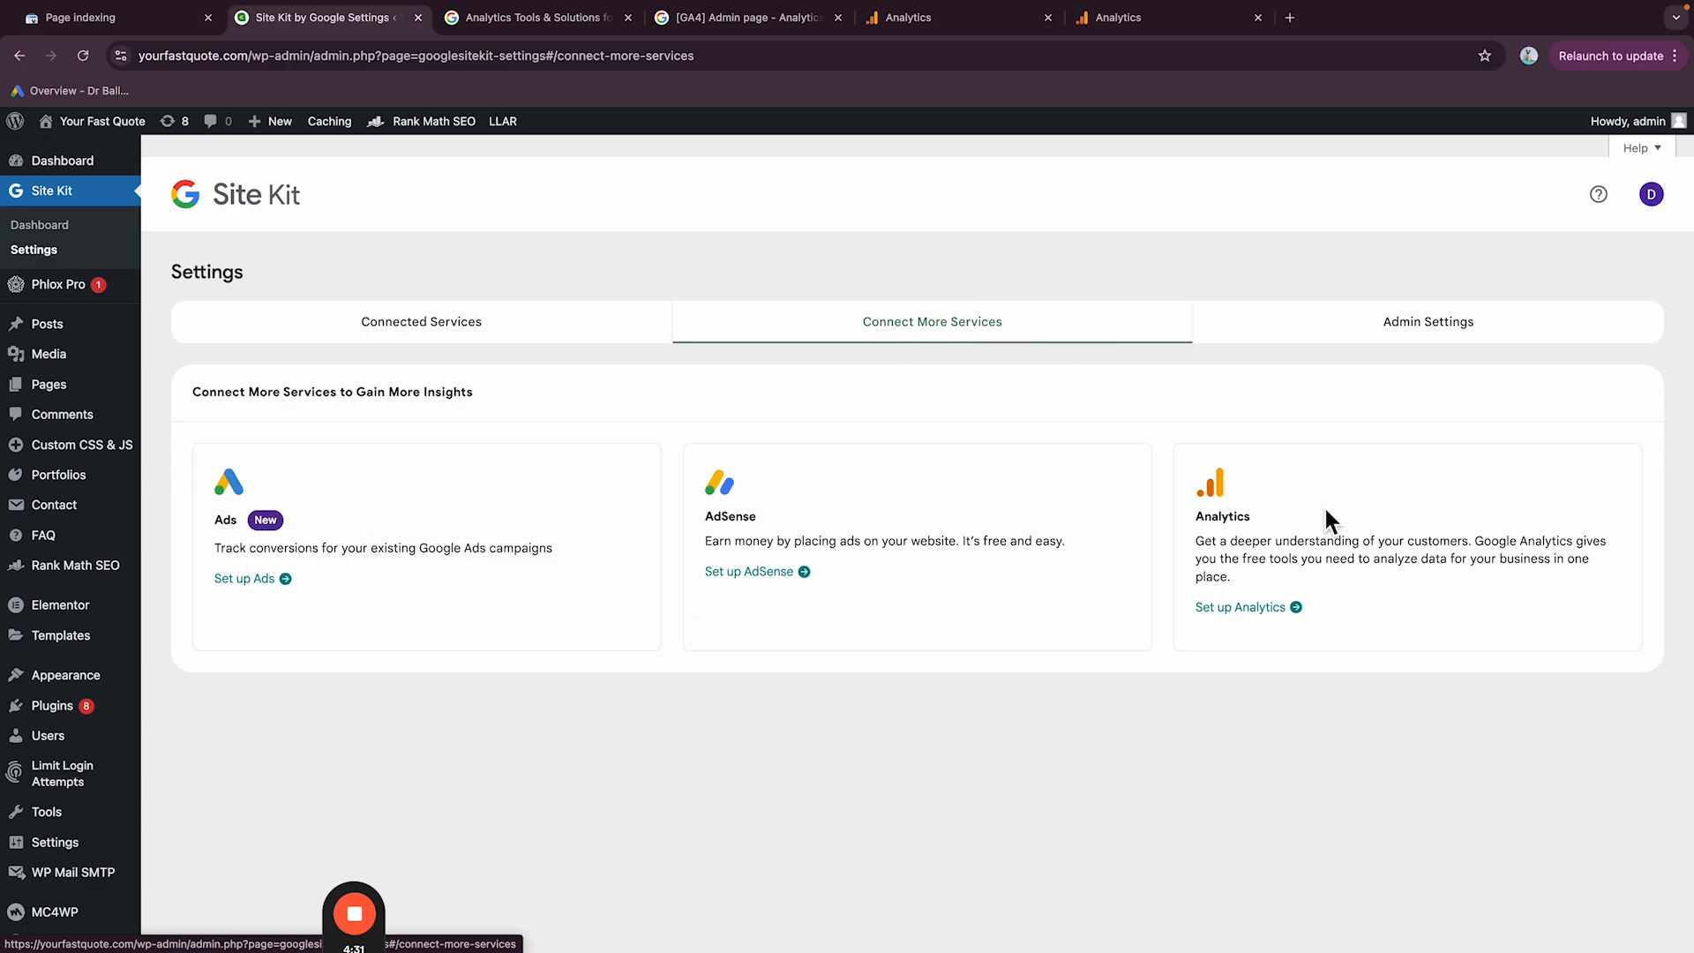
left_click(1251, 618)
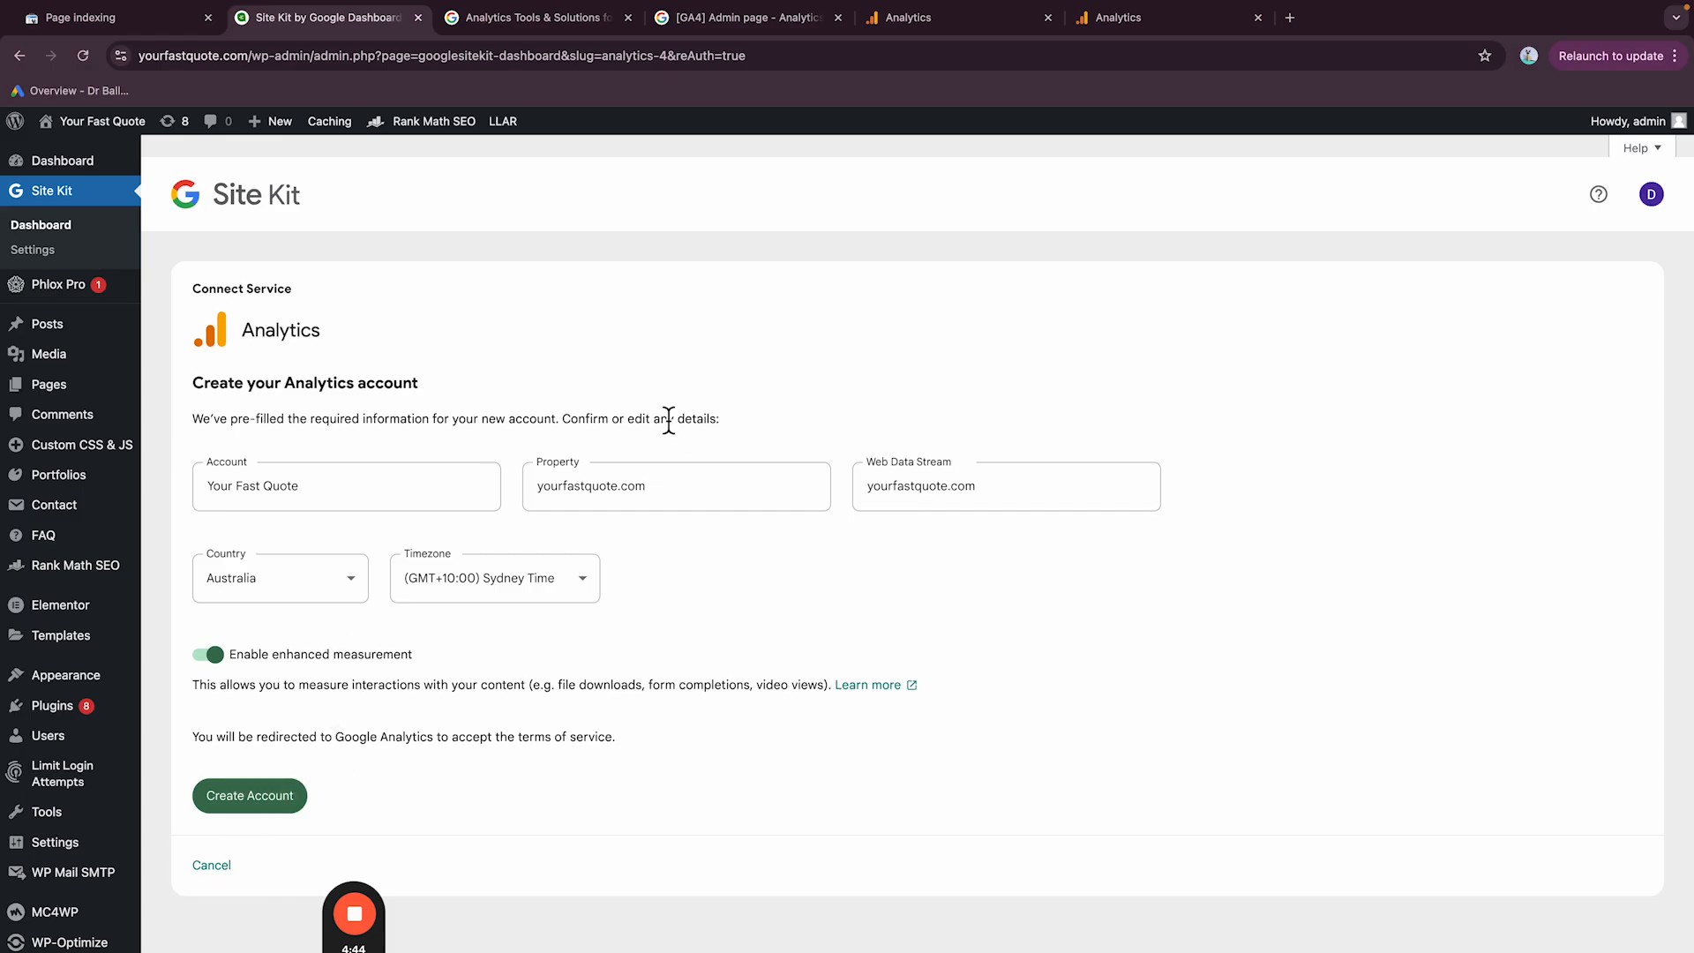
left_click(263, 801)
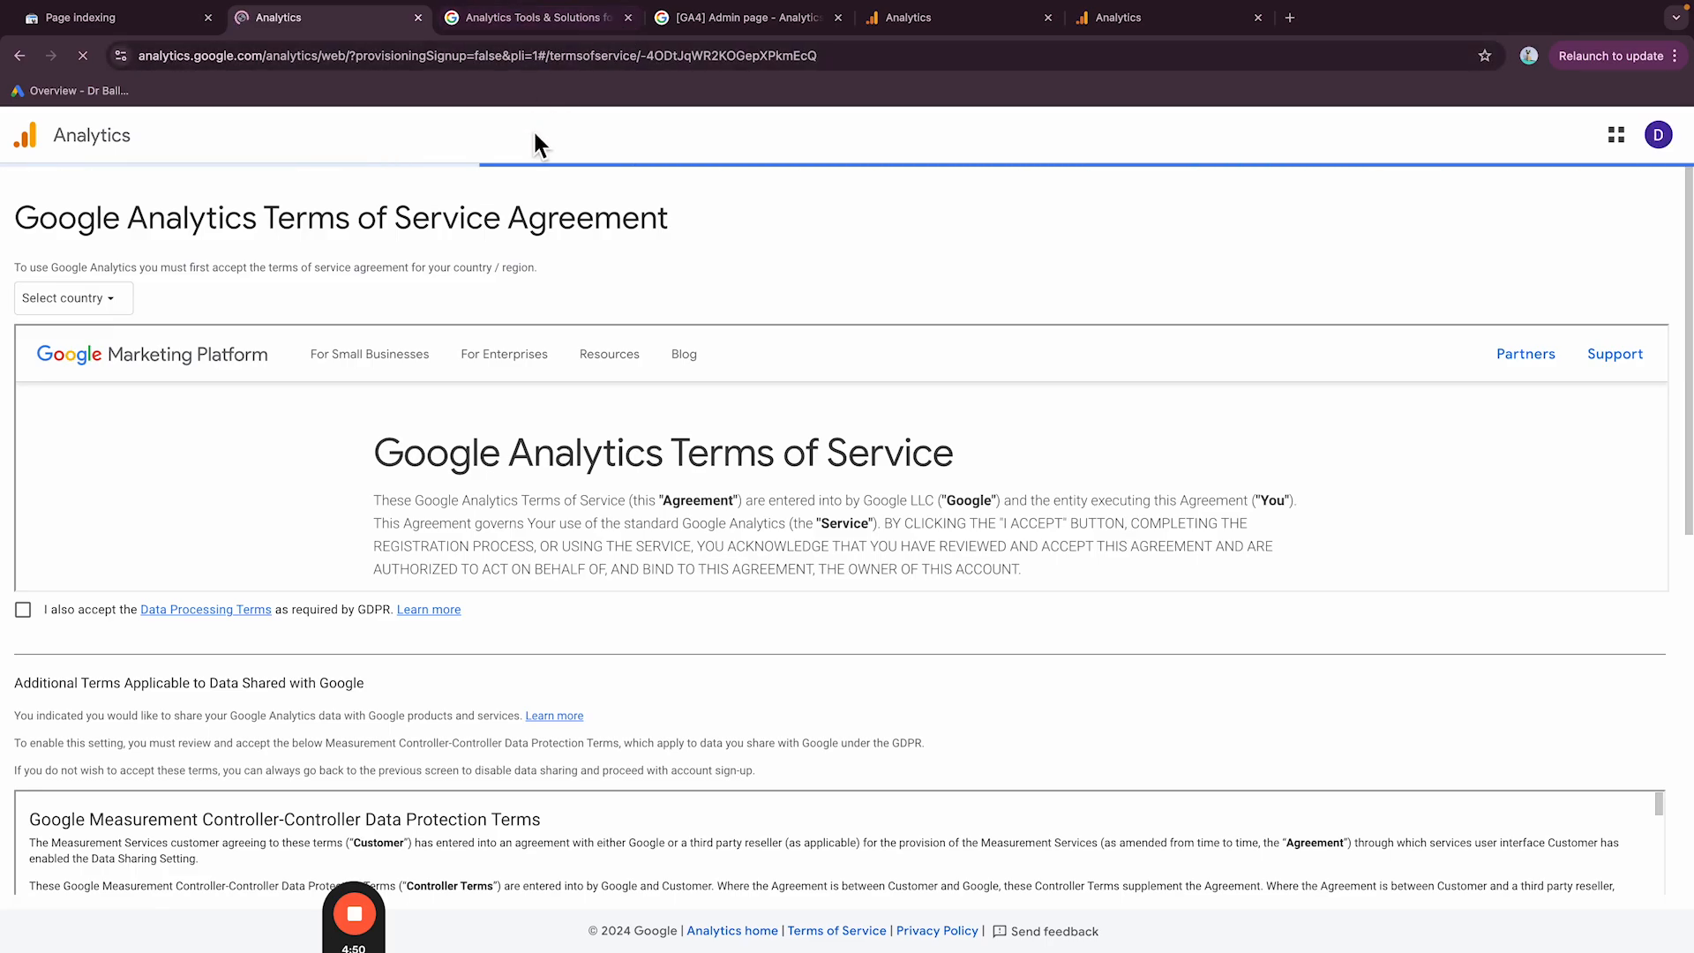
left_click(743, 26)
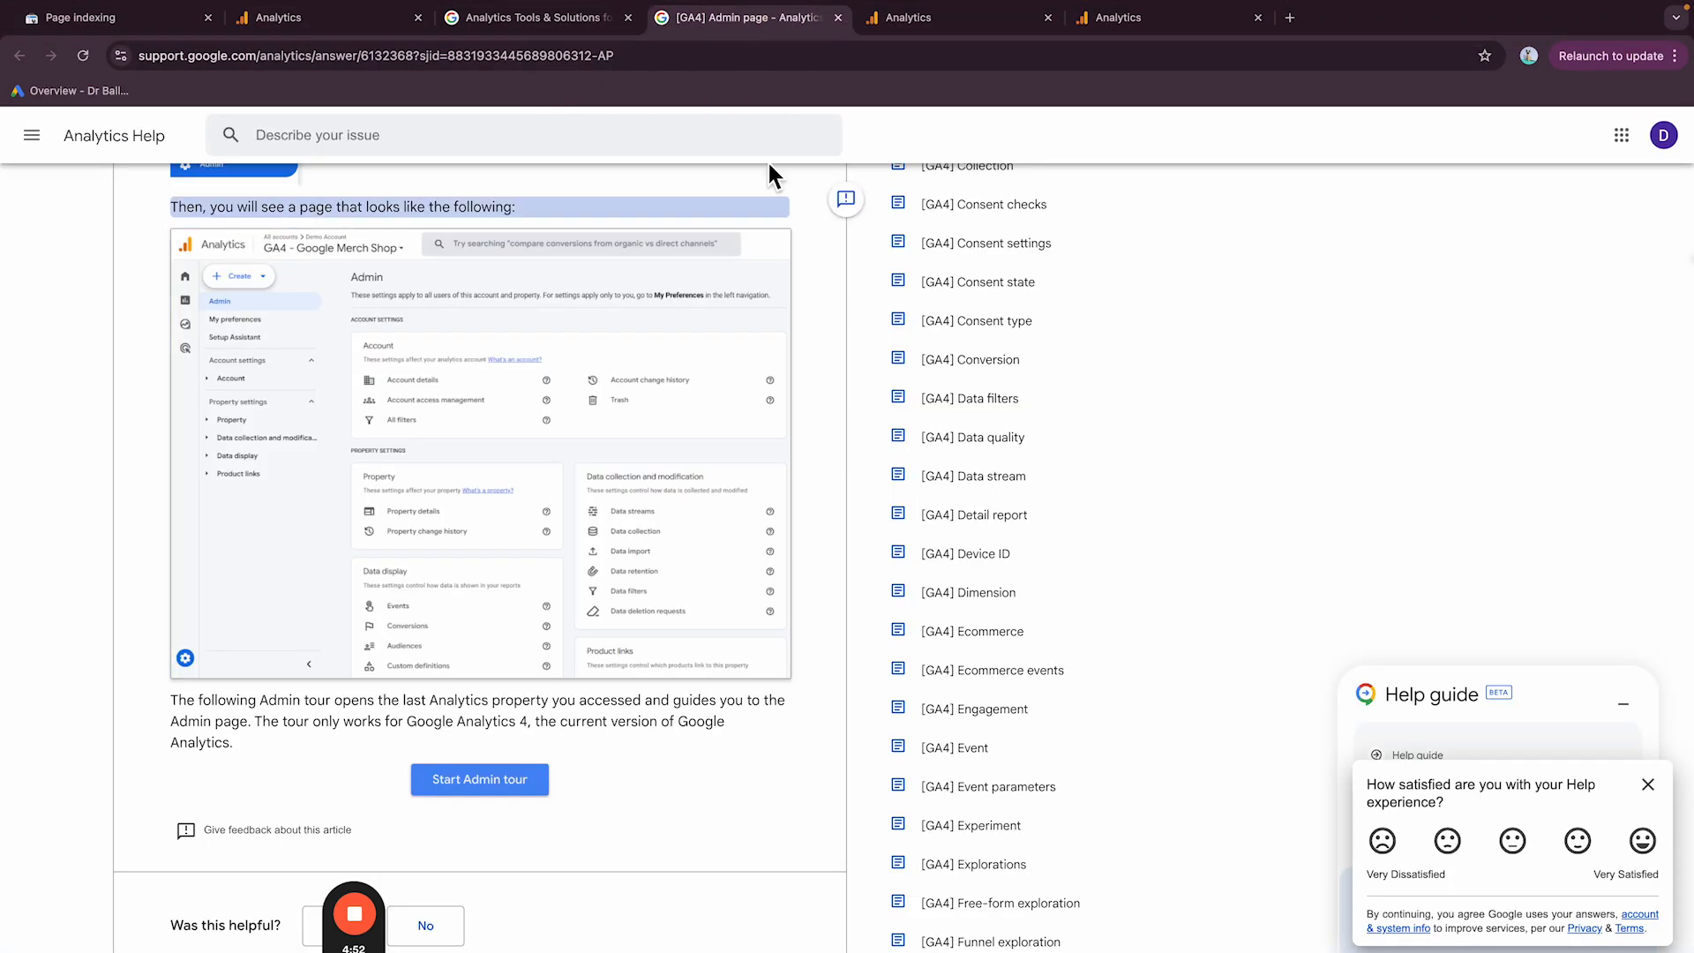
left_click(387, 26)
left_click(505, 33)
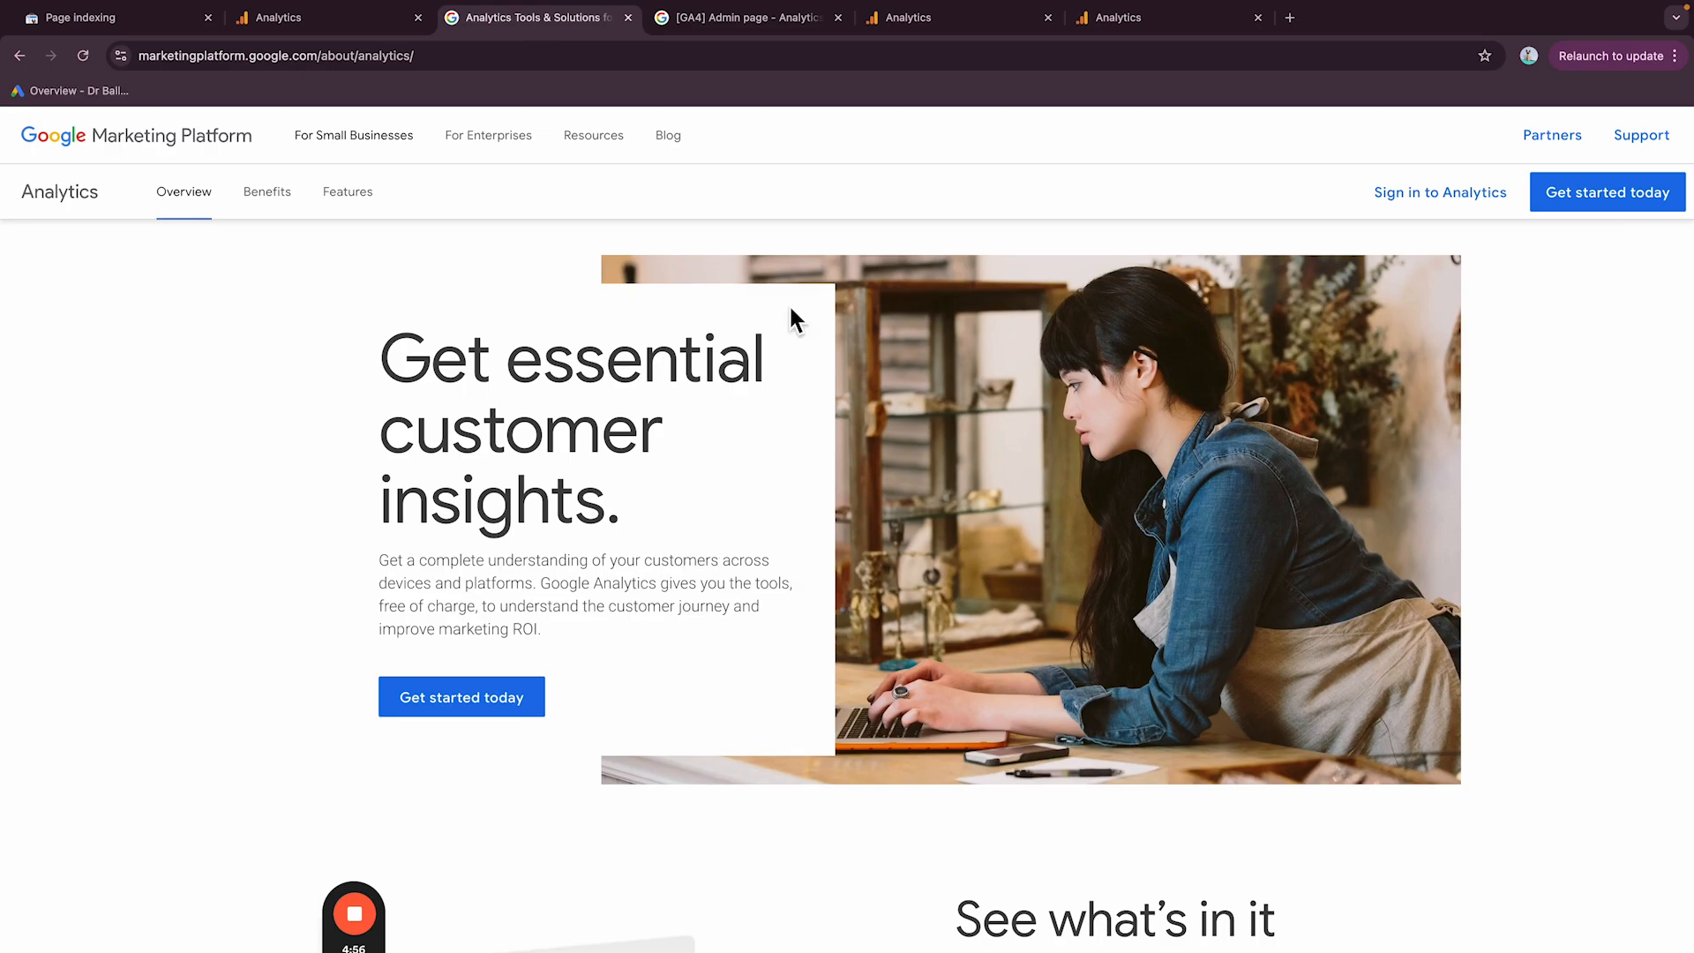
left_click(341, 32)
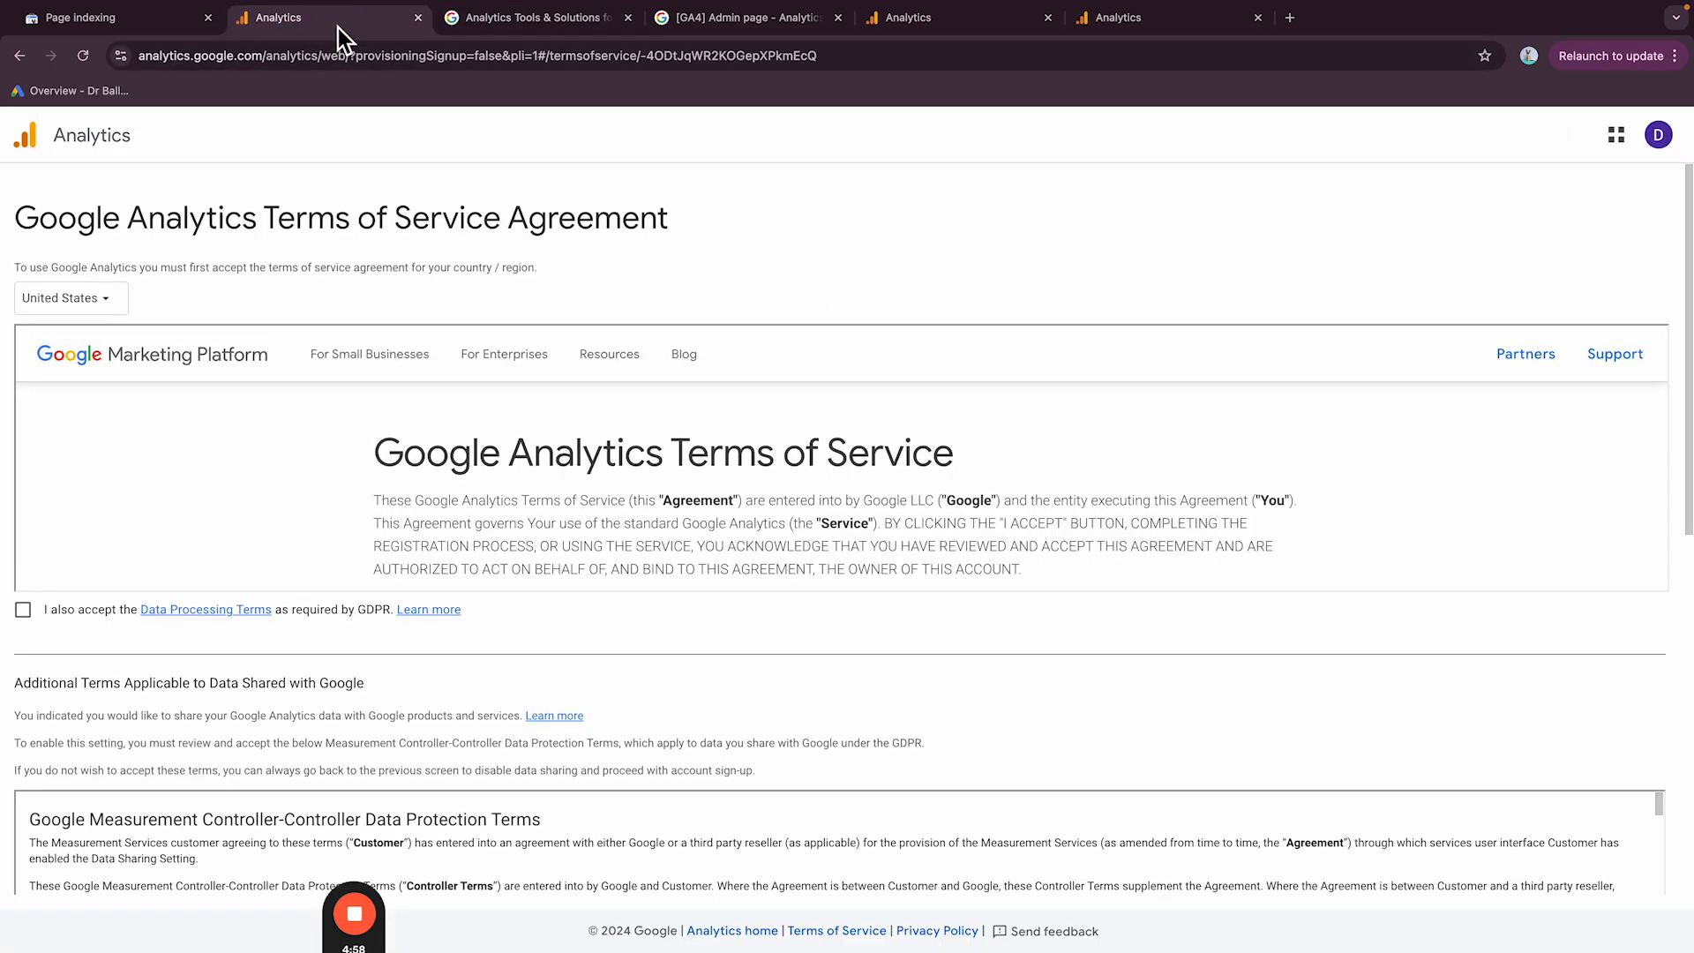
Step: Agree to the GDPR Data Processing Terms and the Measurement Controller-Controller Data Protection Terms
scroll(494, 441, "down", 1)
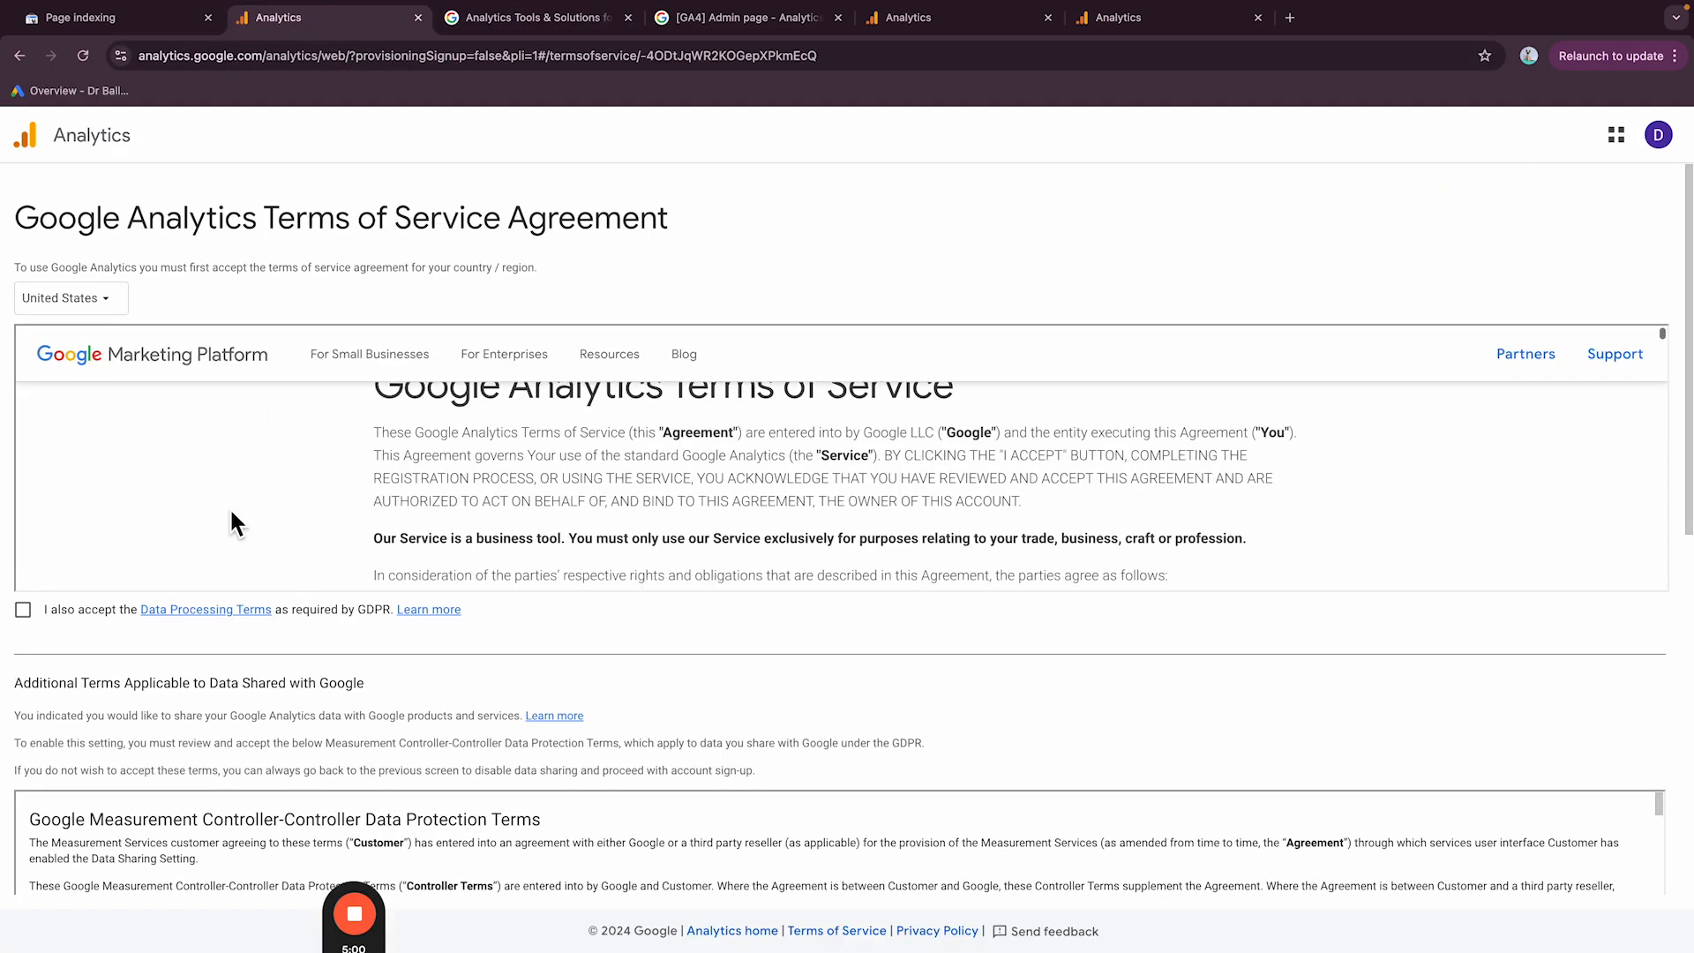
left_click(35, 622)
scroll(461, 544, "down", 5)
scroll(644, 633, "down", 5)
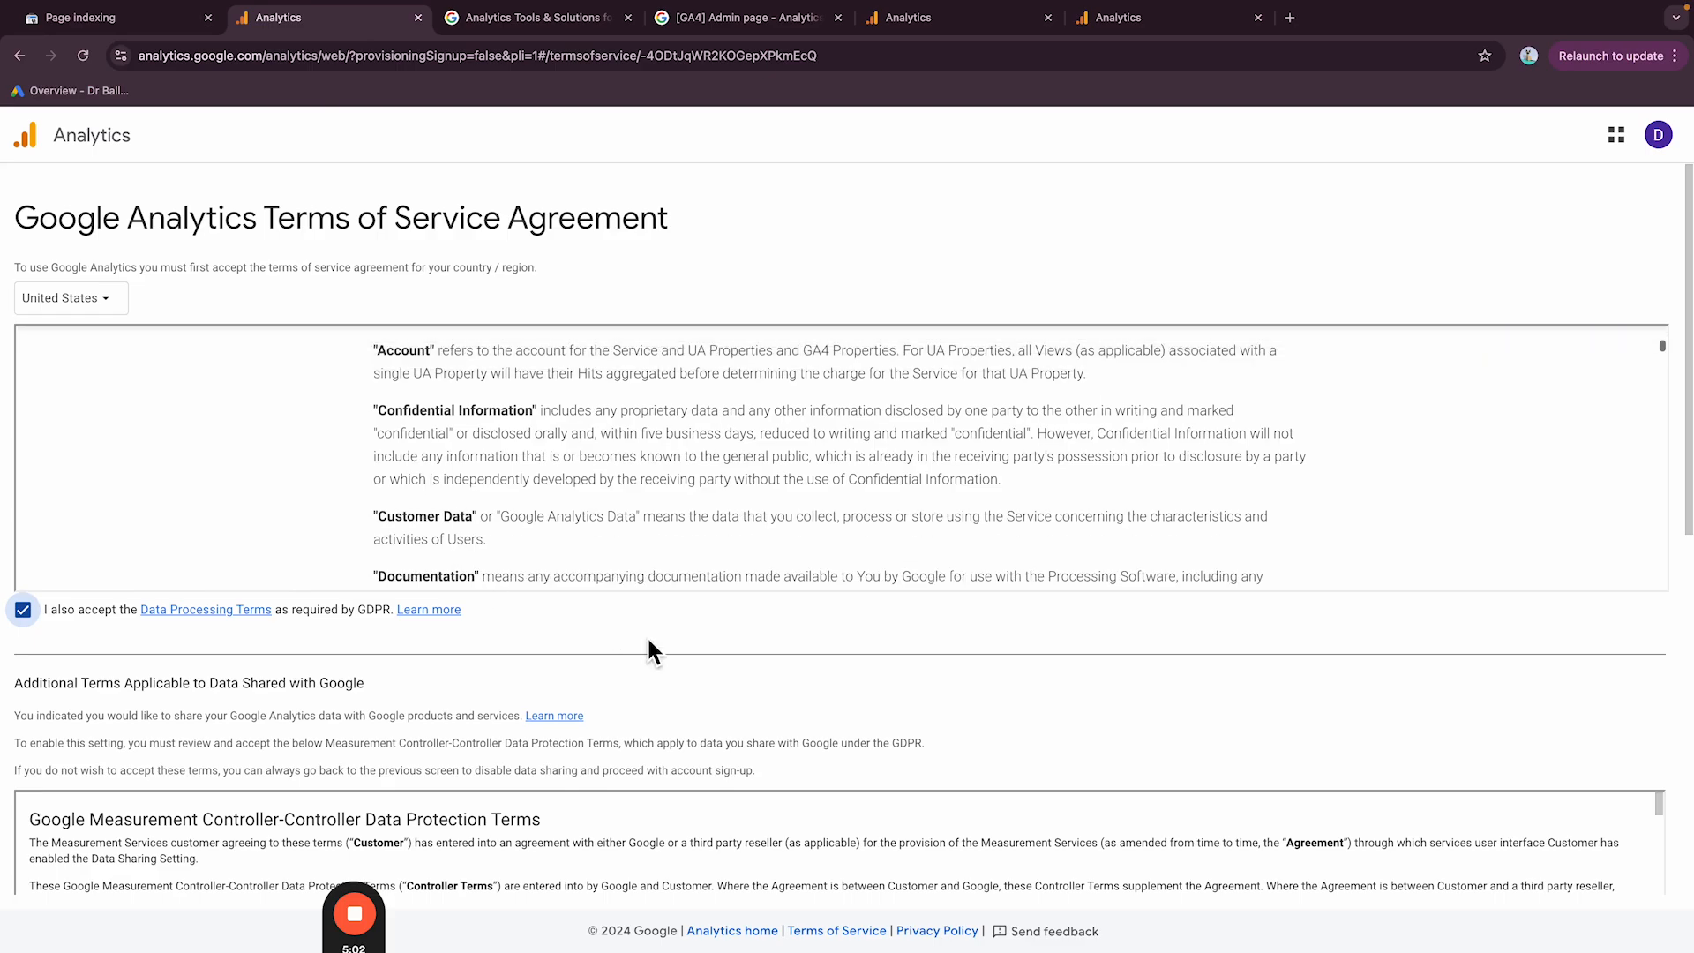
left_click(36, 728)
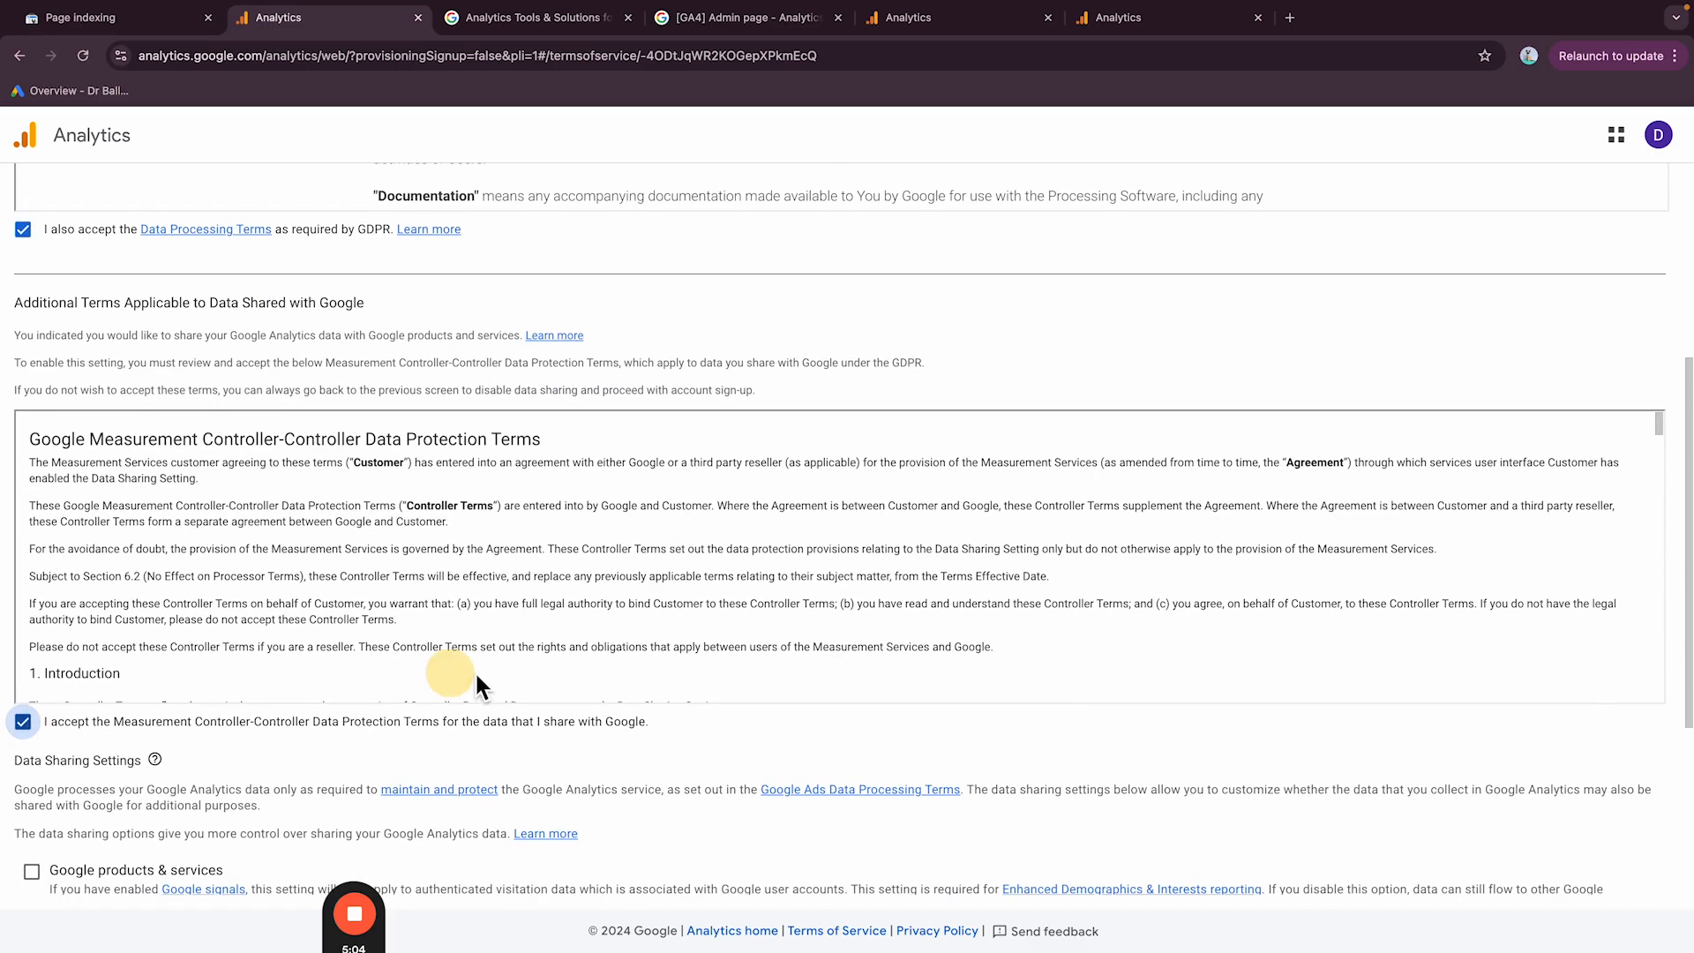
Step: Accept the Google Analytics agreement with all four data sharing settings enabled and continue to the Site Kit dashboard
scroll(450, 676, "down", 3)
left_click(36, 876)
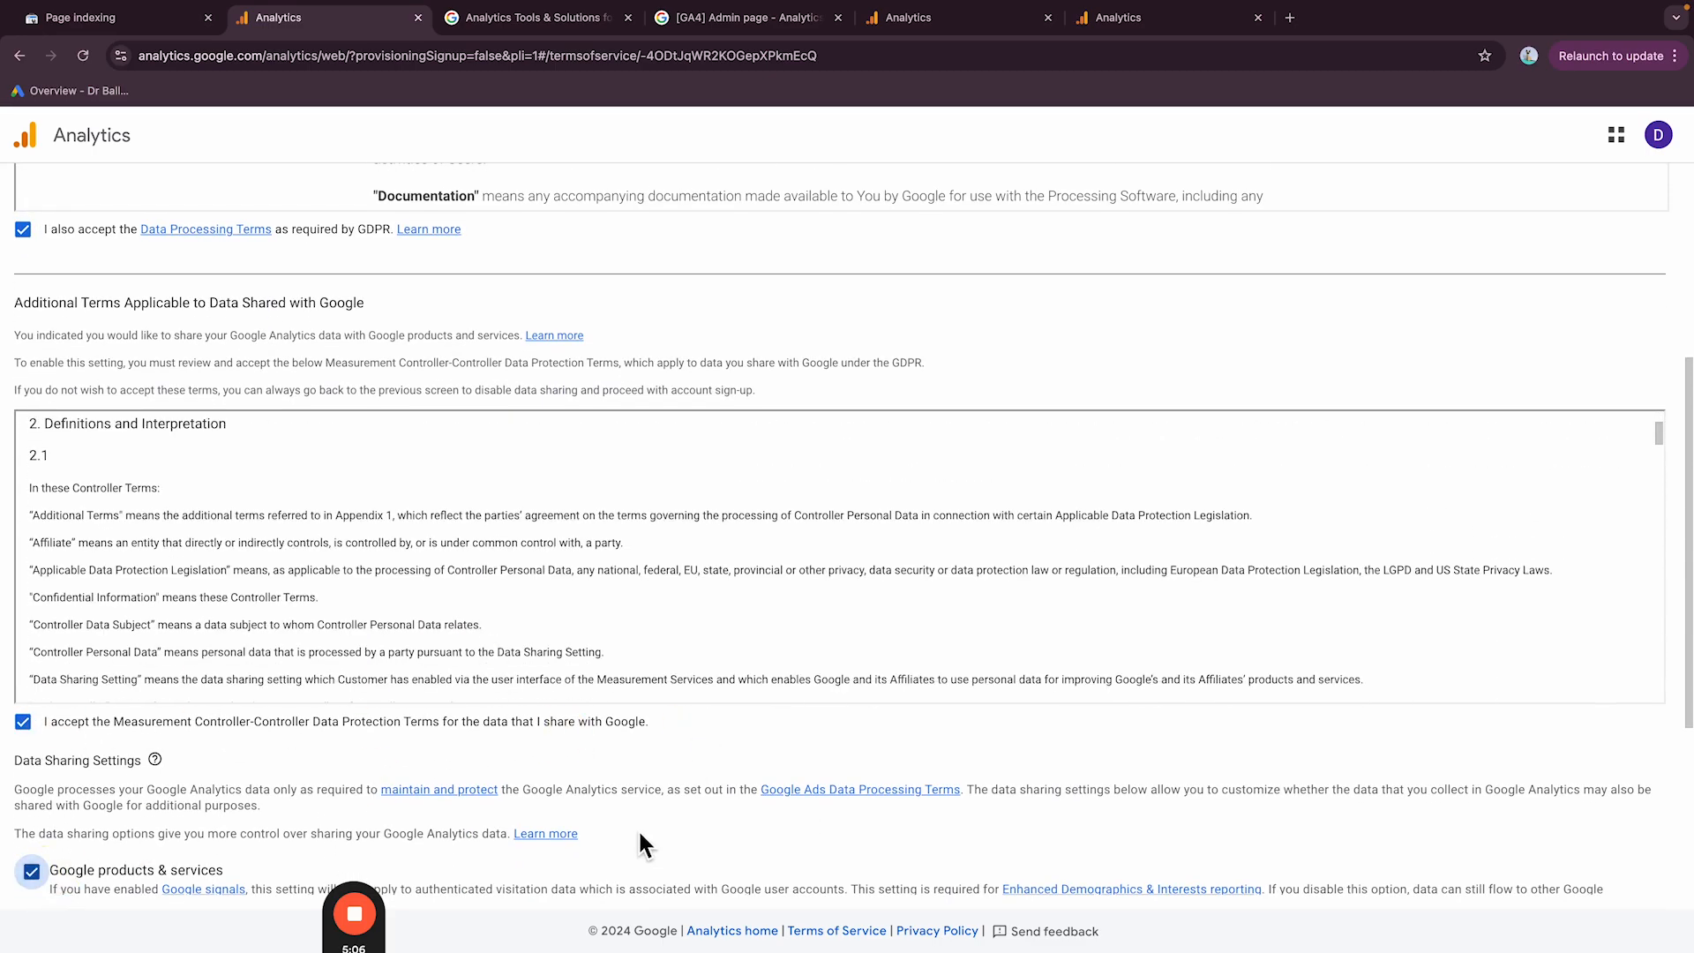
scroll(105, 584, "down", 4)
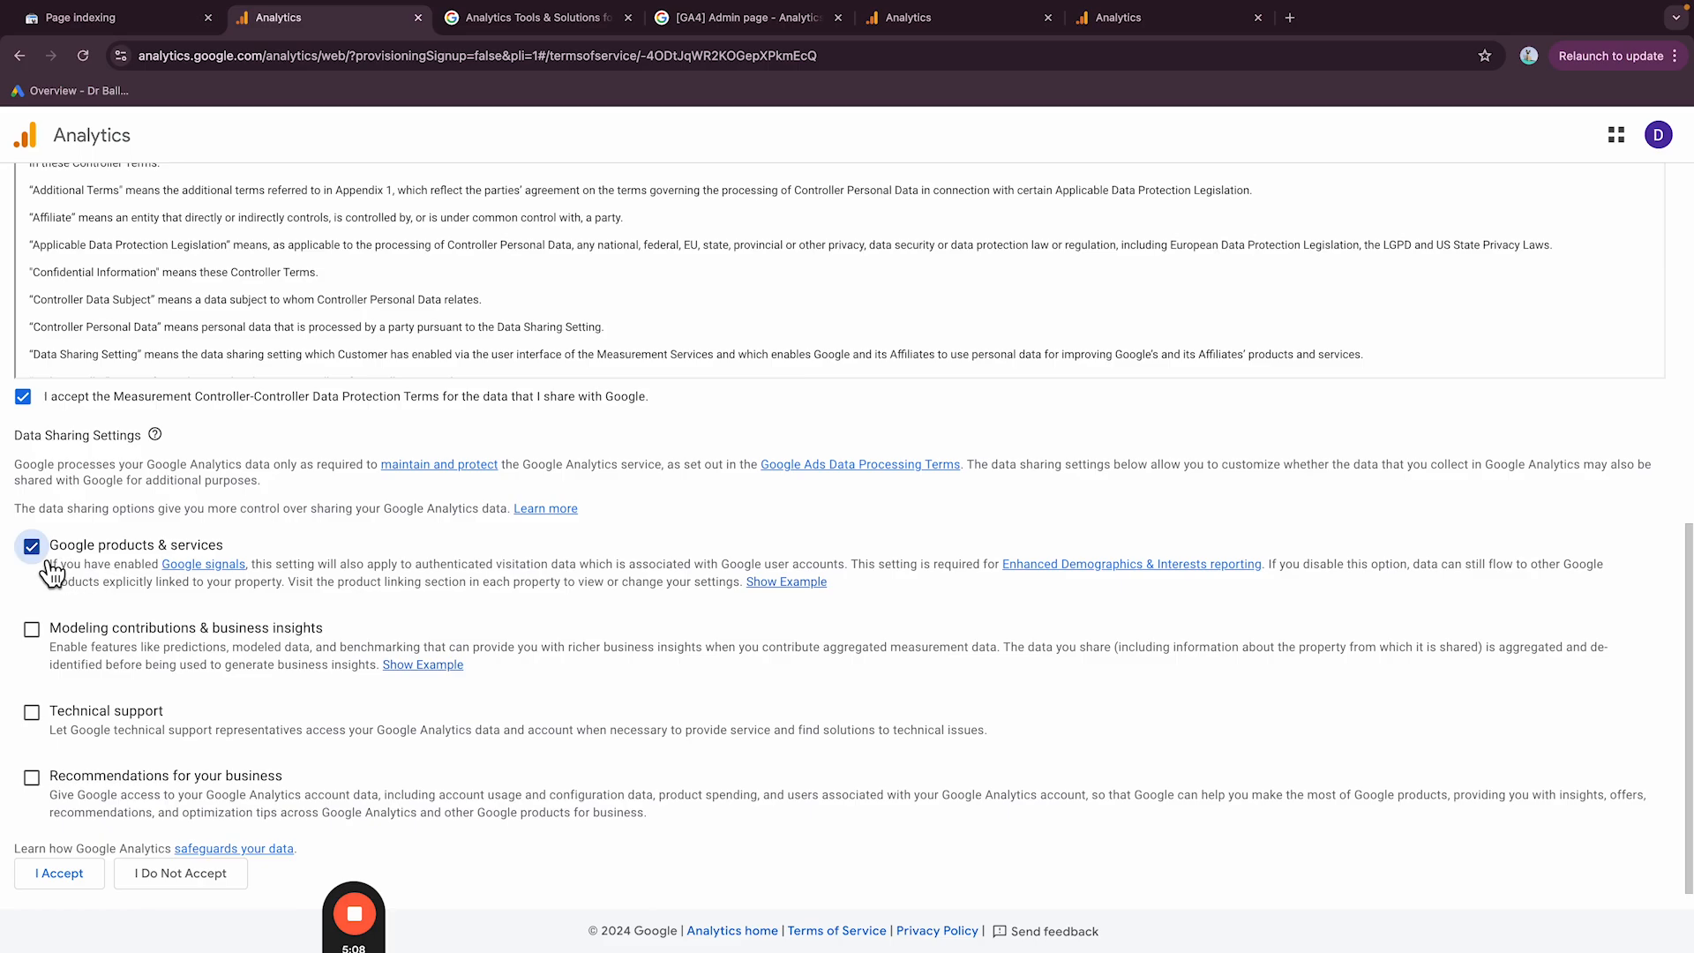
left_click(31, 629)
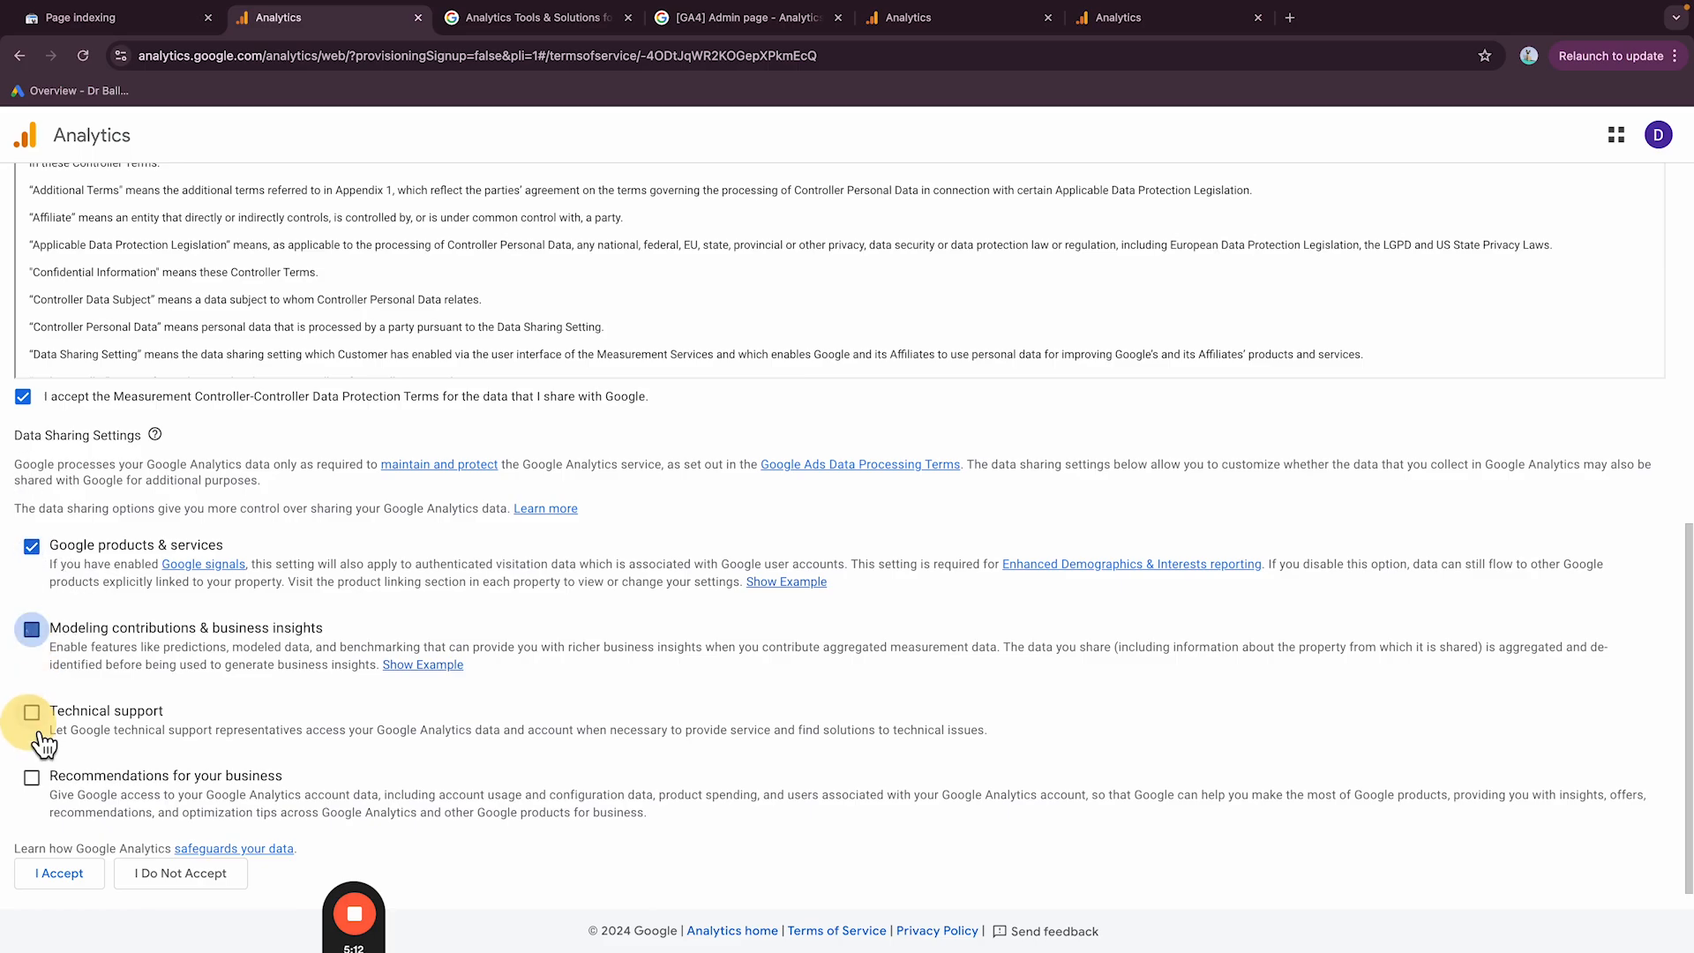
left_click(32, 712)
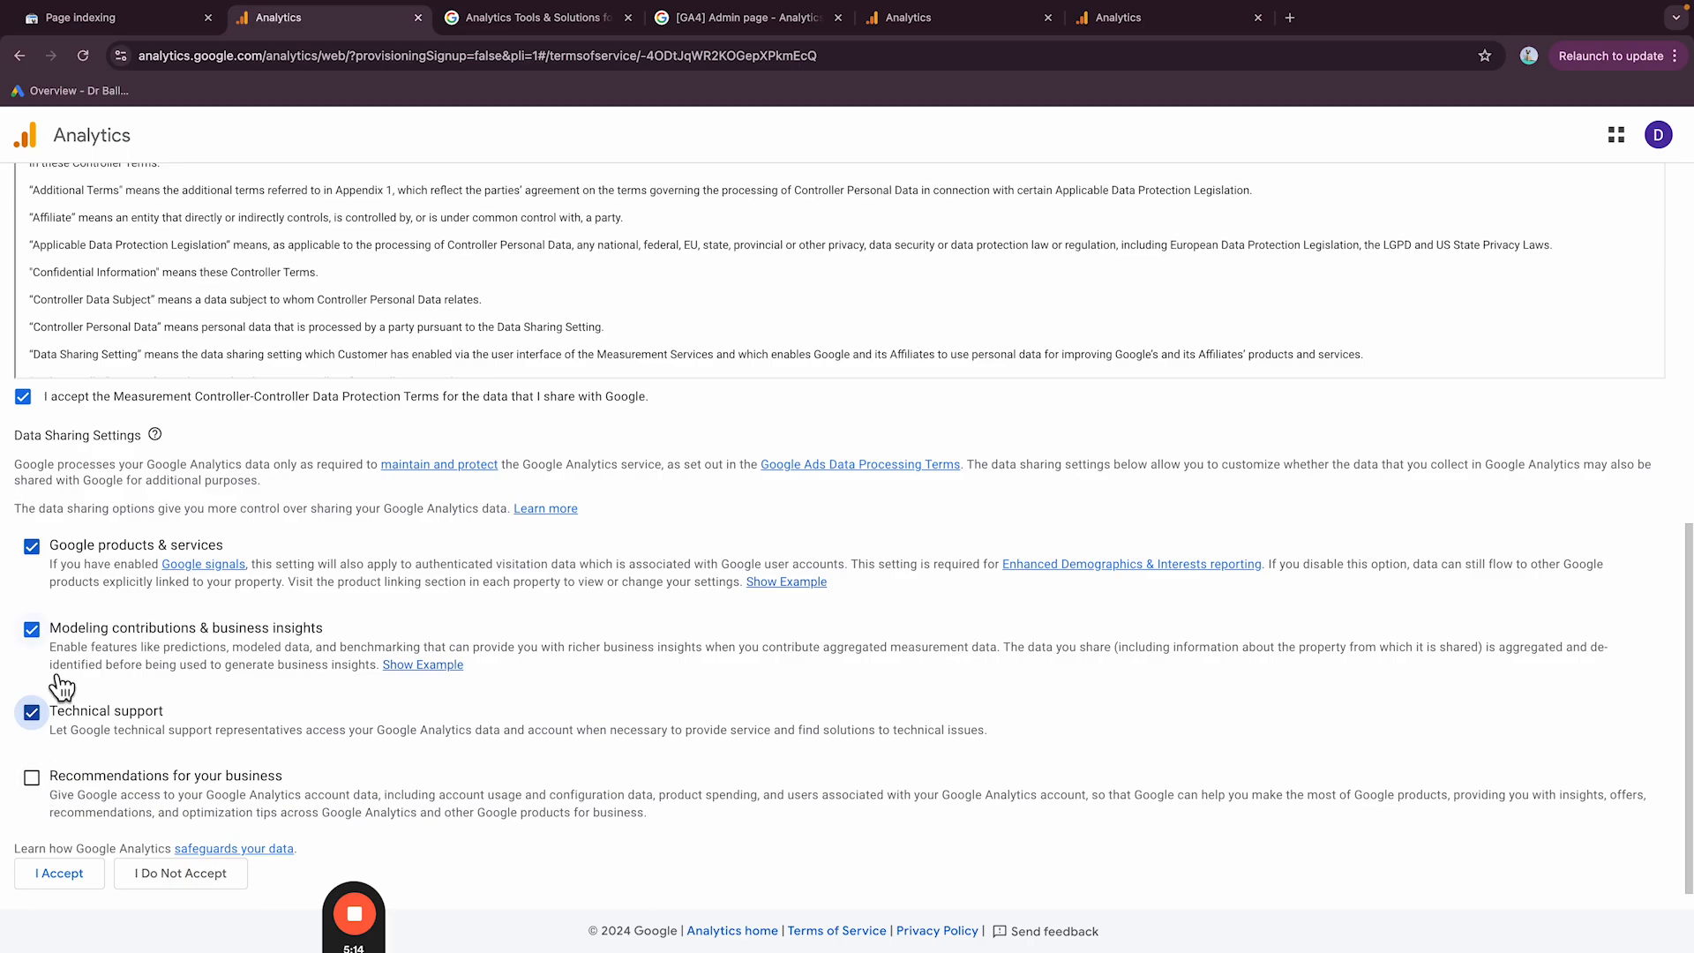
left_click(31, 777)
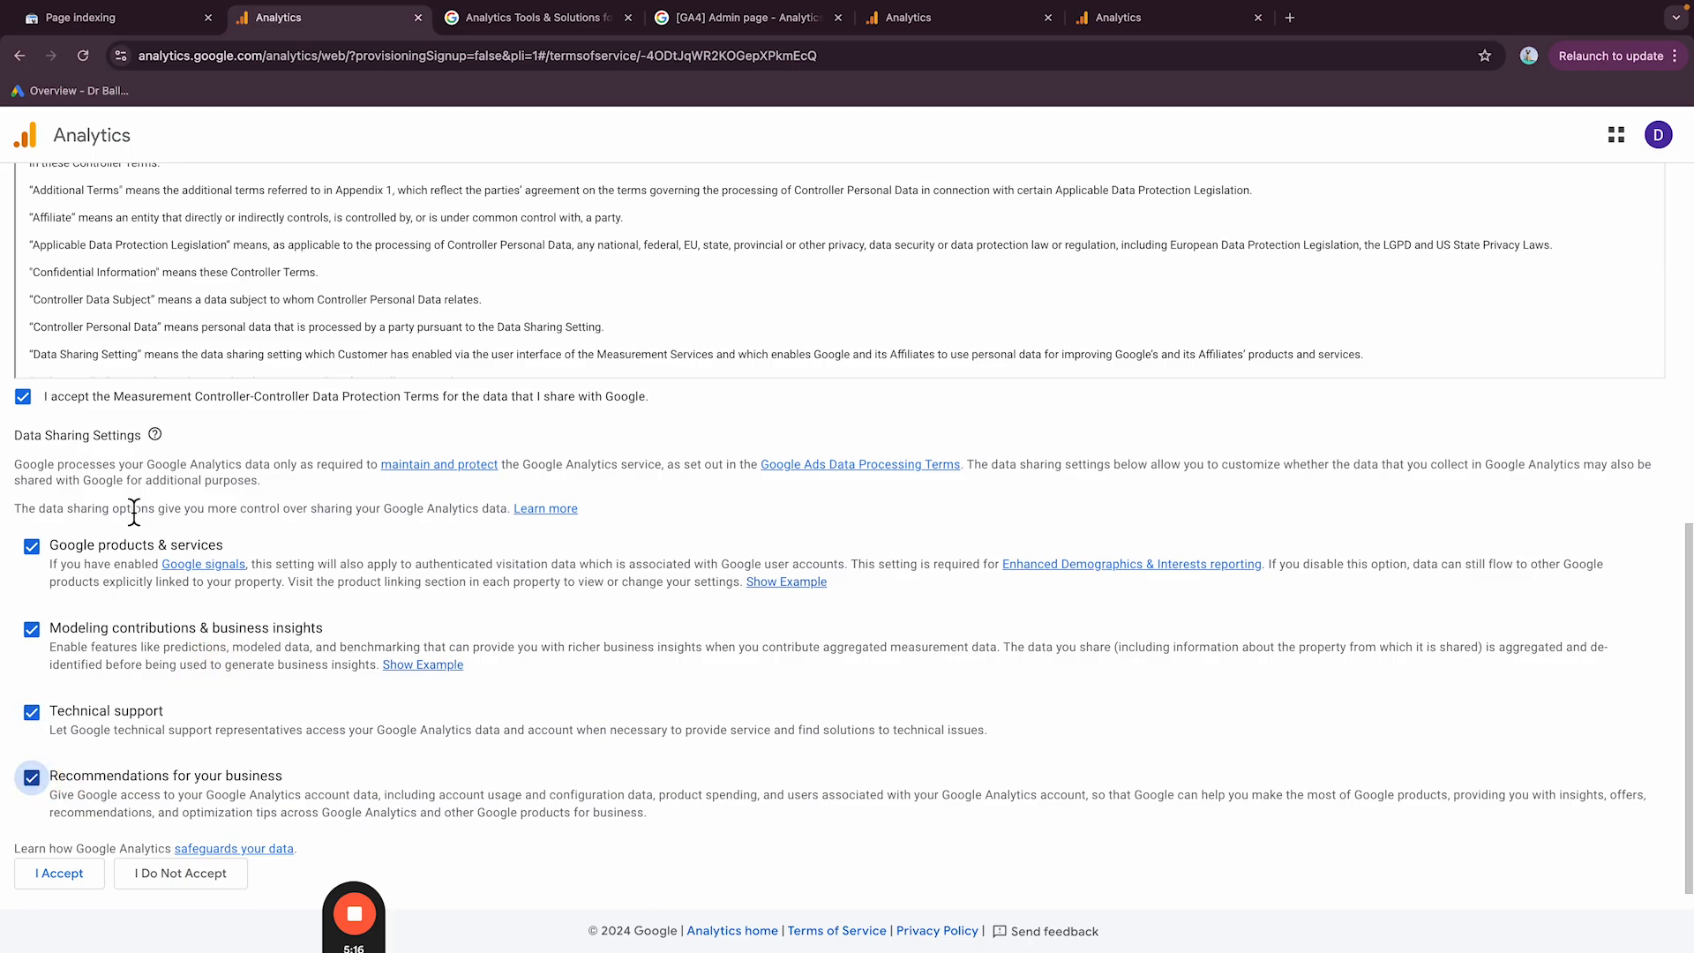
left_click(58, 876)
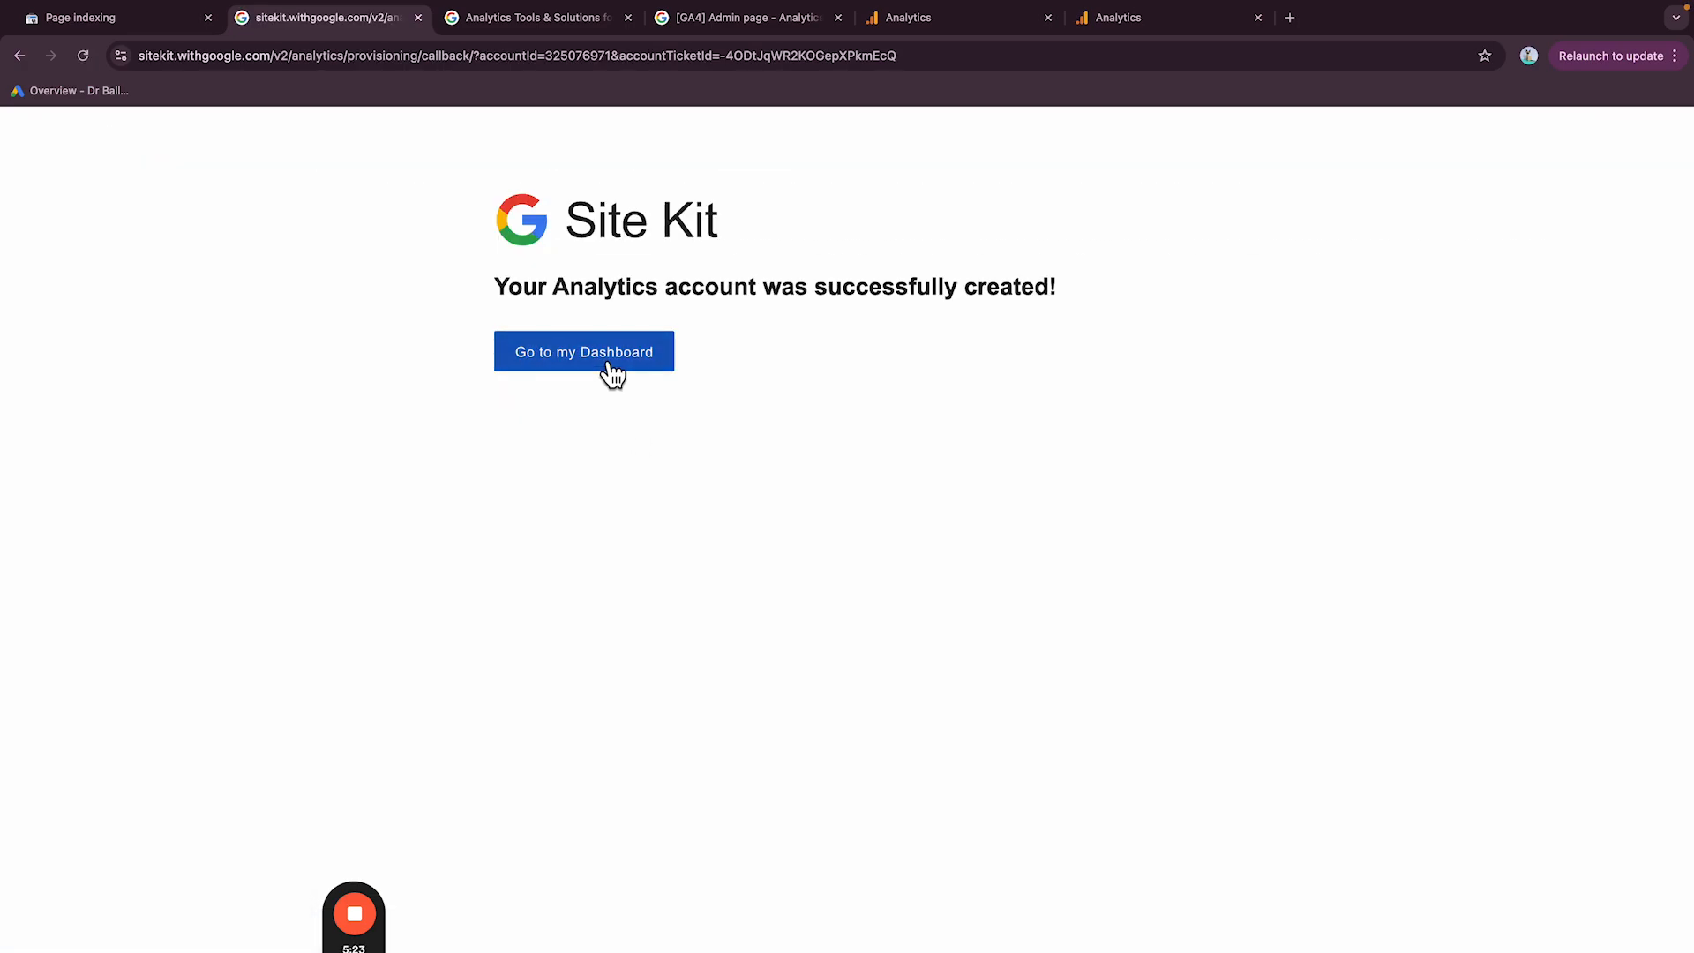
left_click(618, 358)
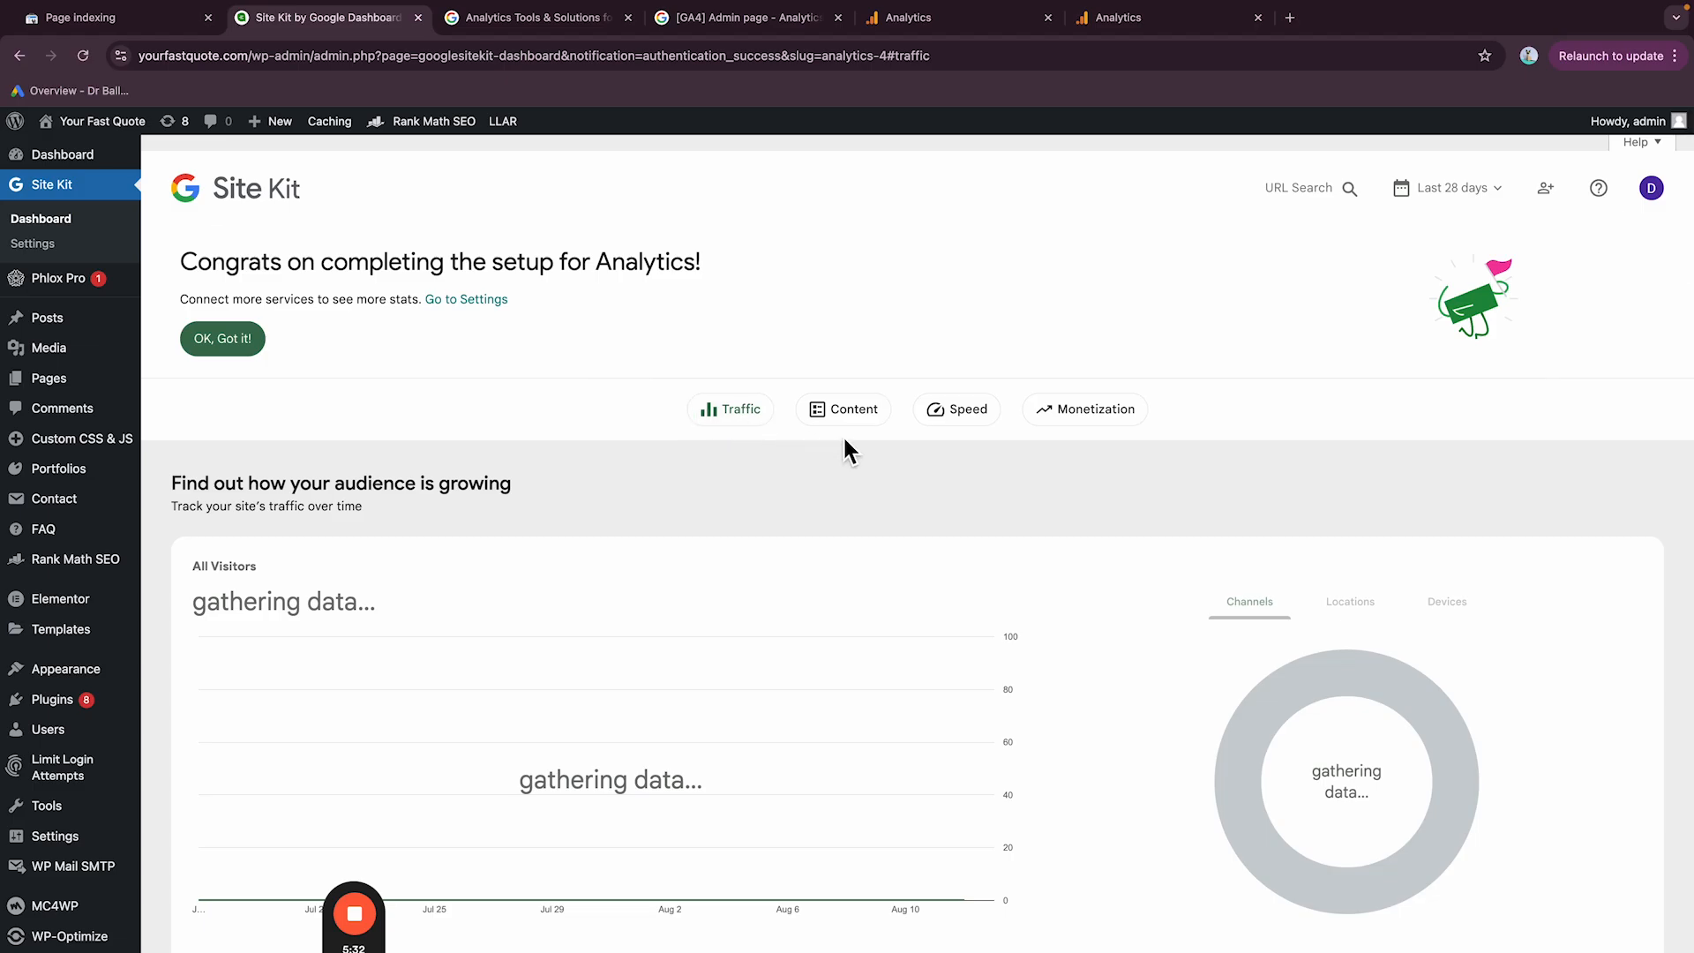
Step: Examine the Site Kit dashboard's visitor and search traffic sections for the last 28 days
scroll(847, 436, "down", 1)
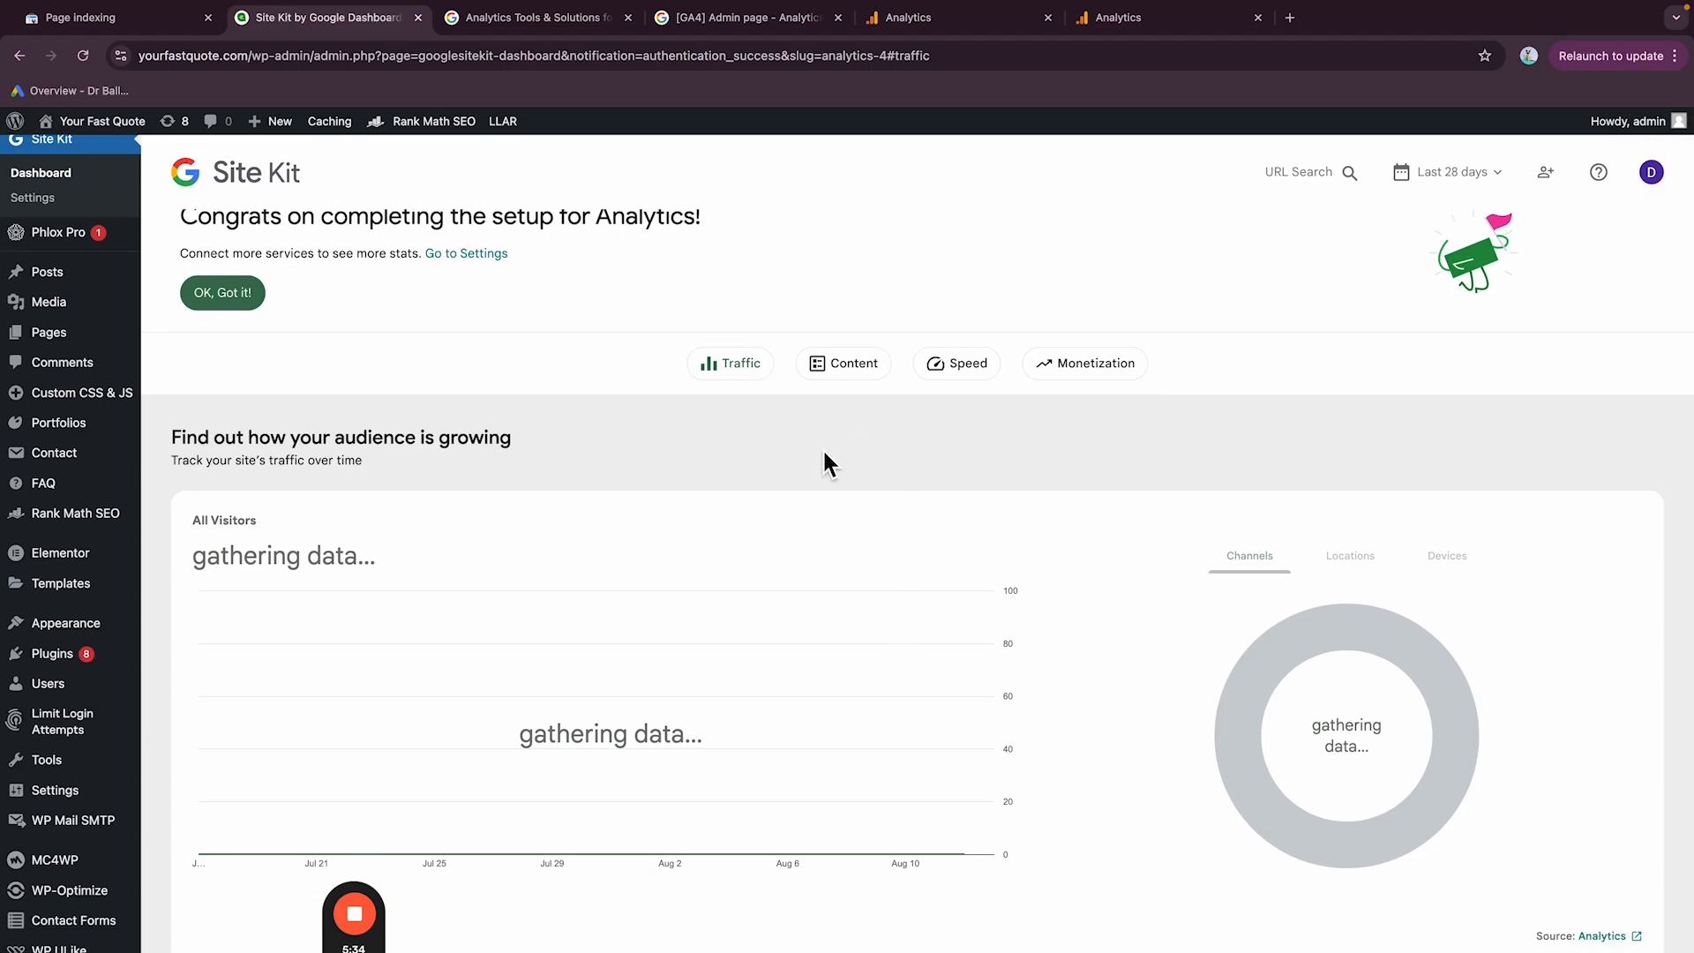
scroll(725, 436, "down", 5)
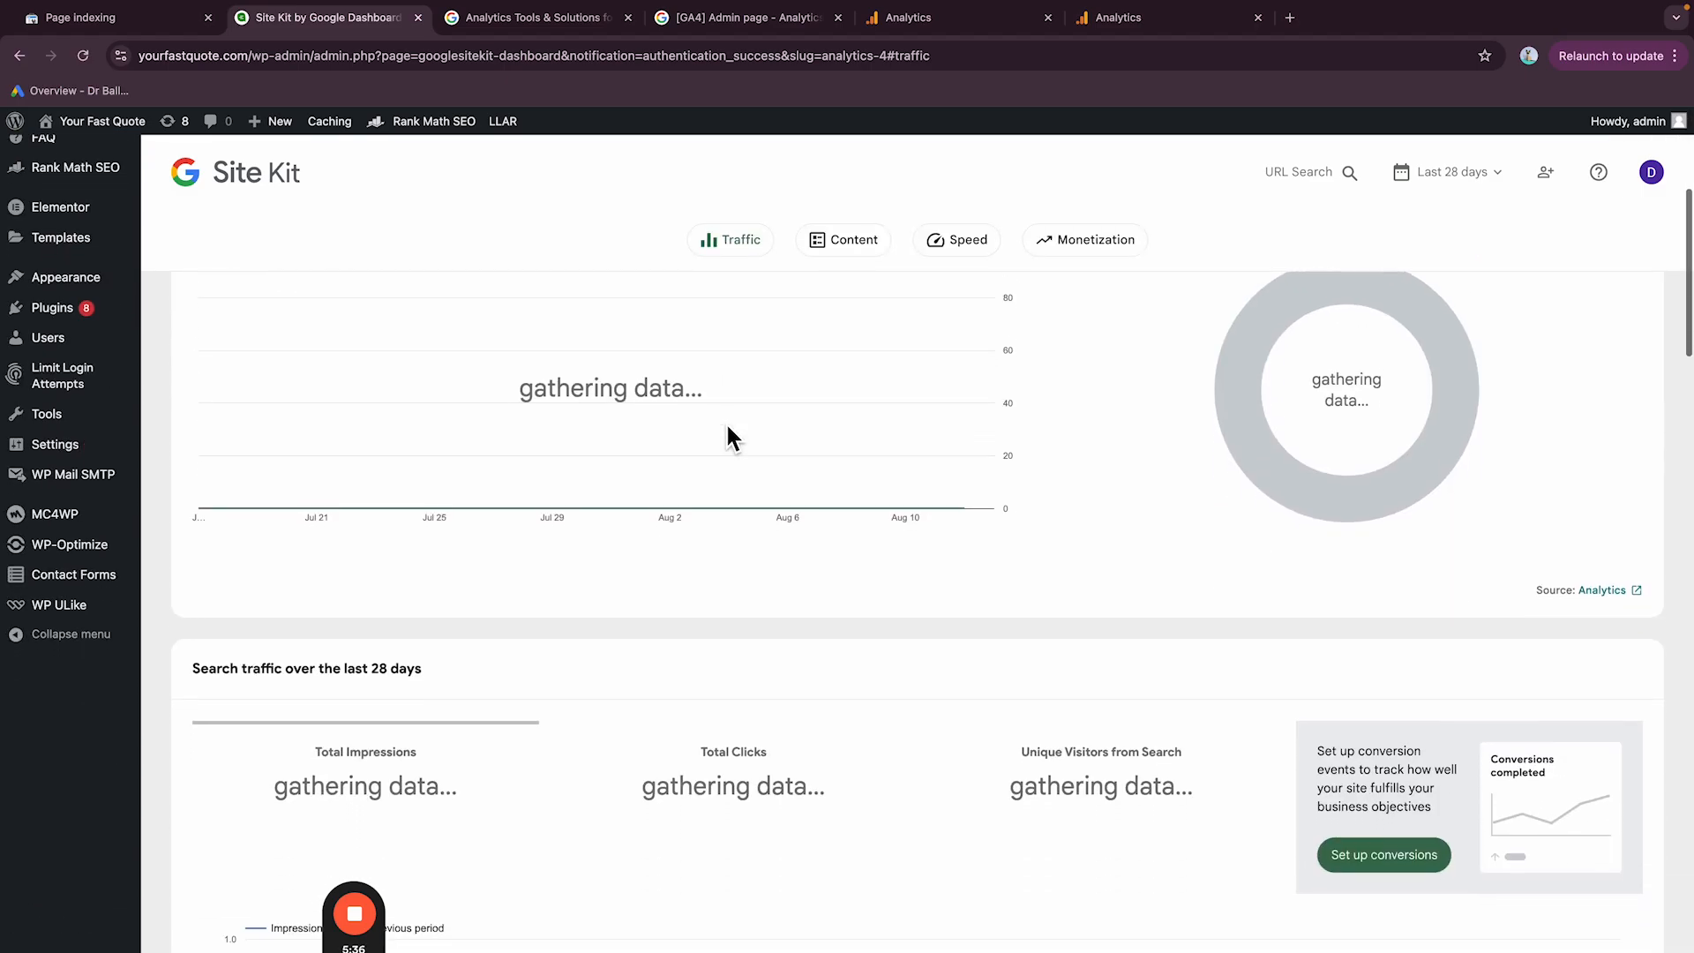
scroll(758, 437, "up", 4)
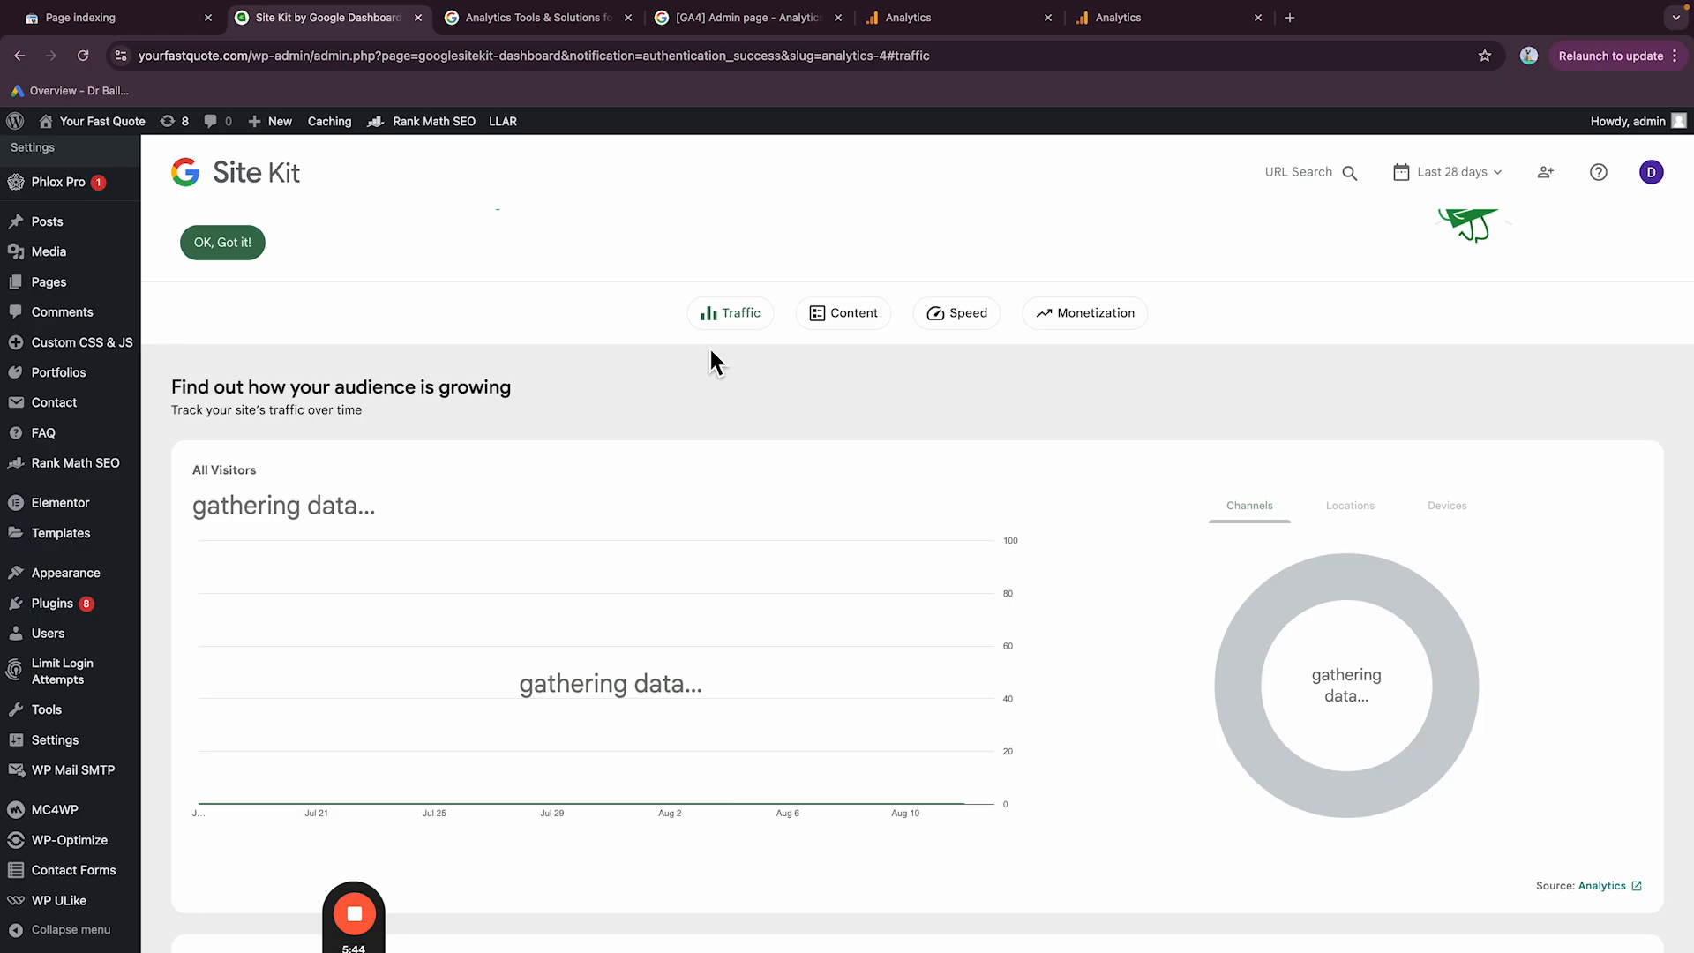
mouse_move(15, 287)
scroll(917, 464, "down", 1)
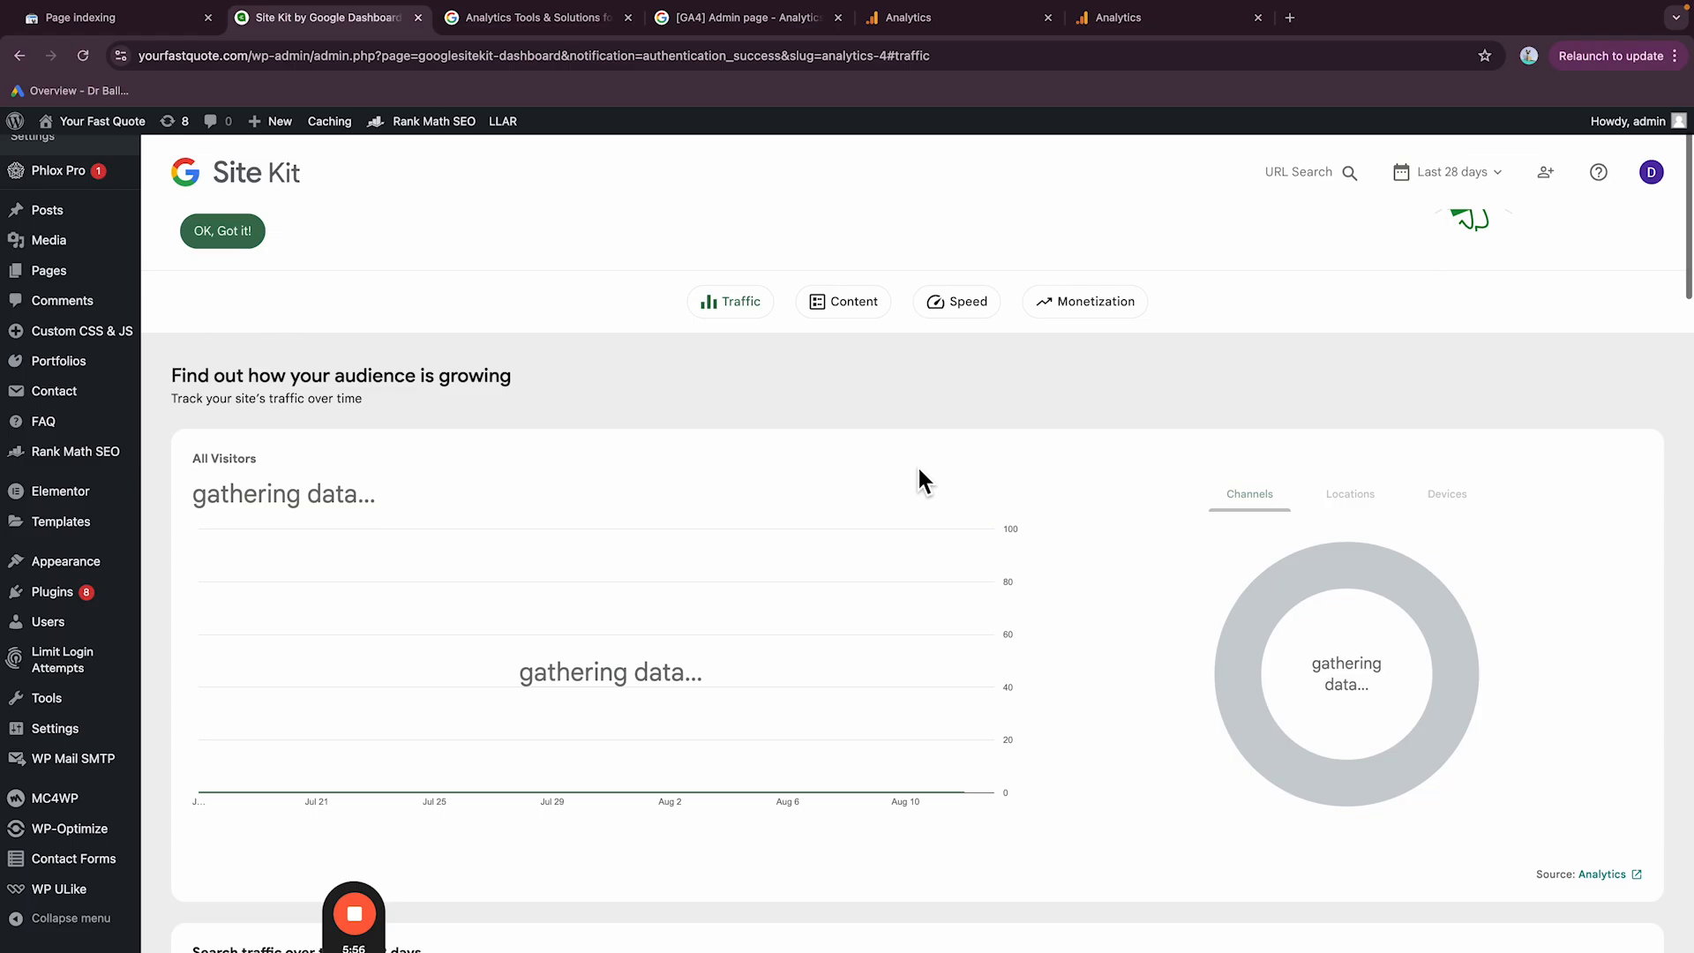
scroll(917, 464, "down", 3)
scroll(918, 464, "down", 5)
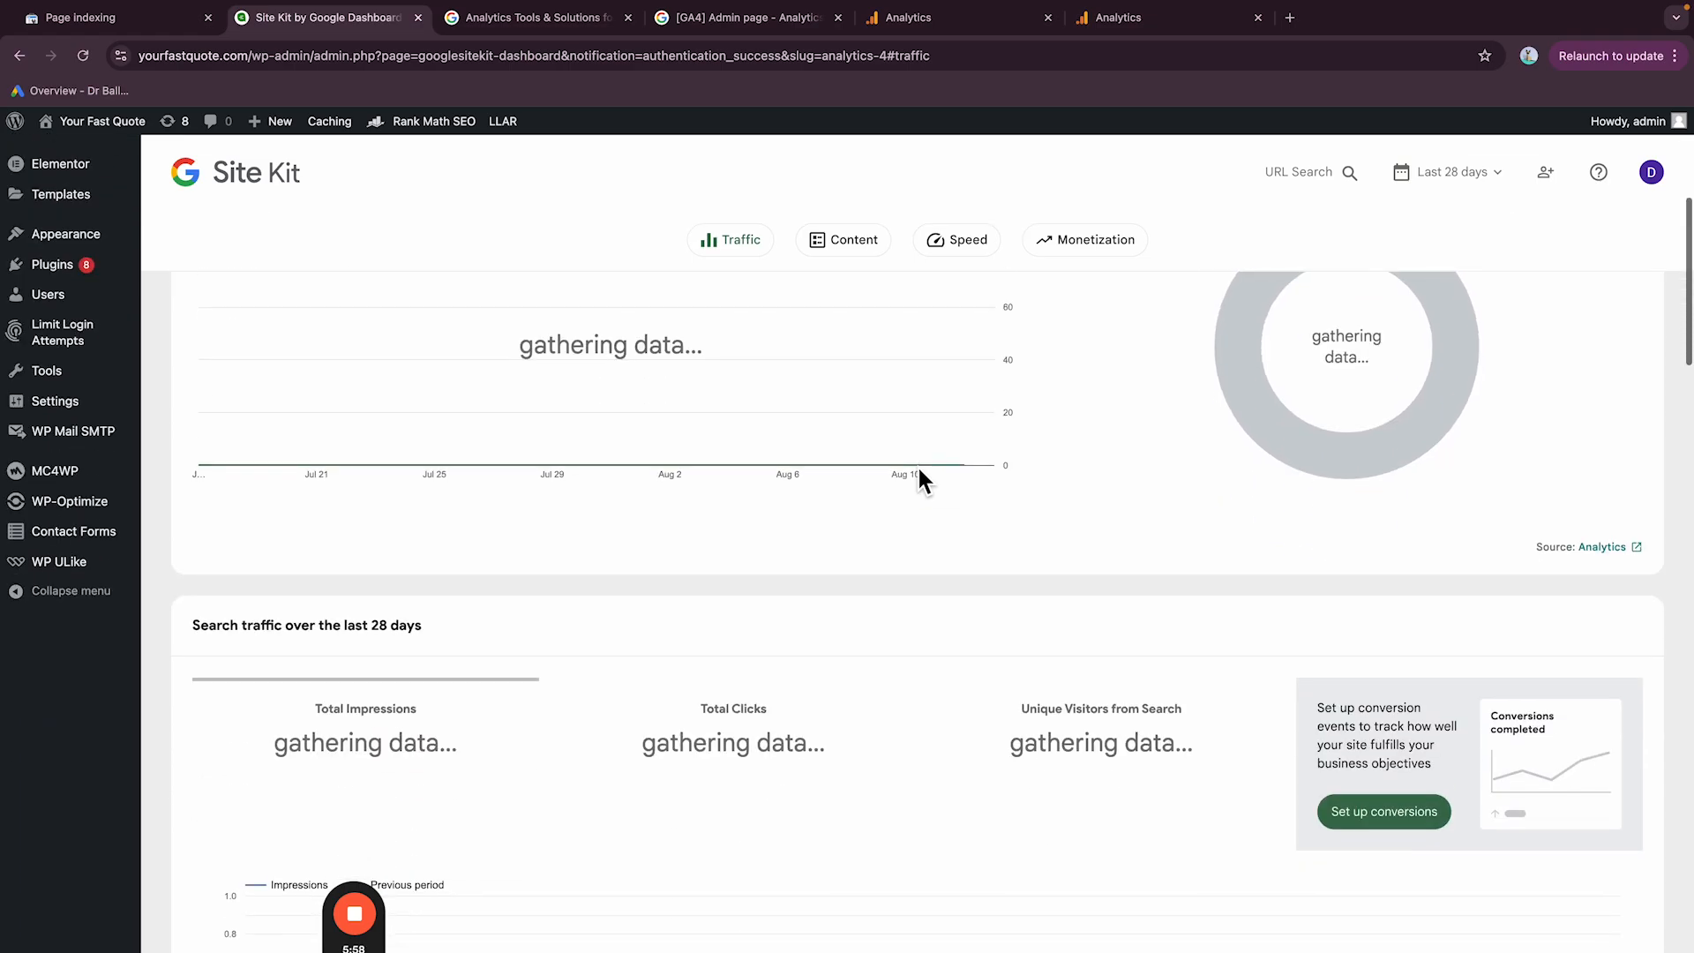
scroll(654, 492, "up", 6)
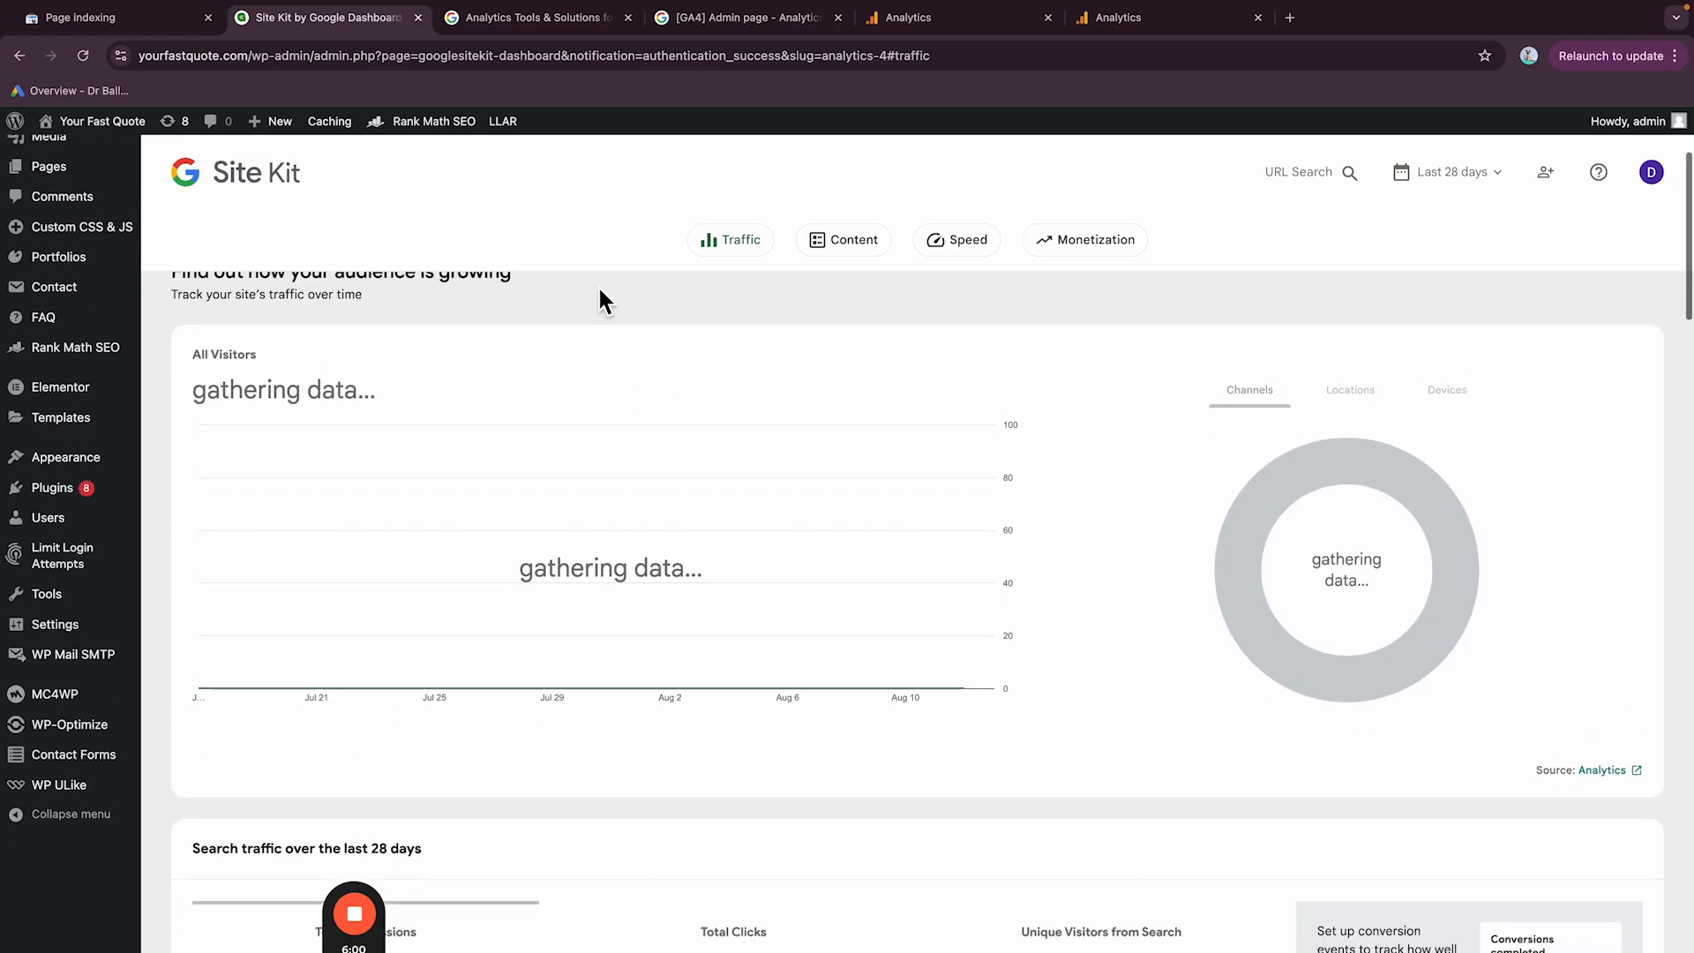
scroll(666, 348, "down", 2)
scroll(227, 253, "up", 5)
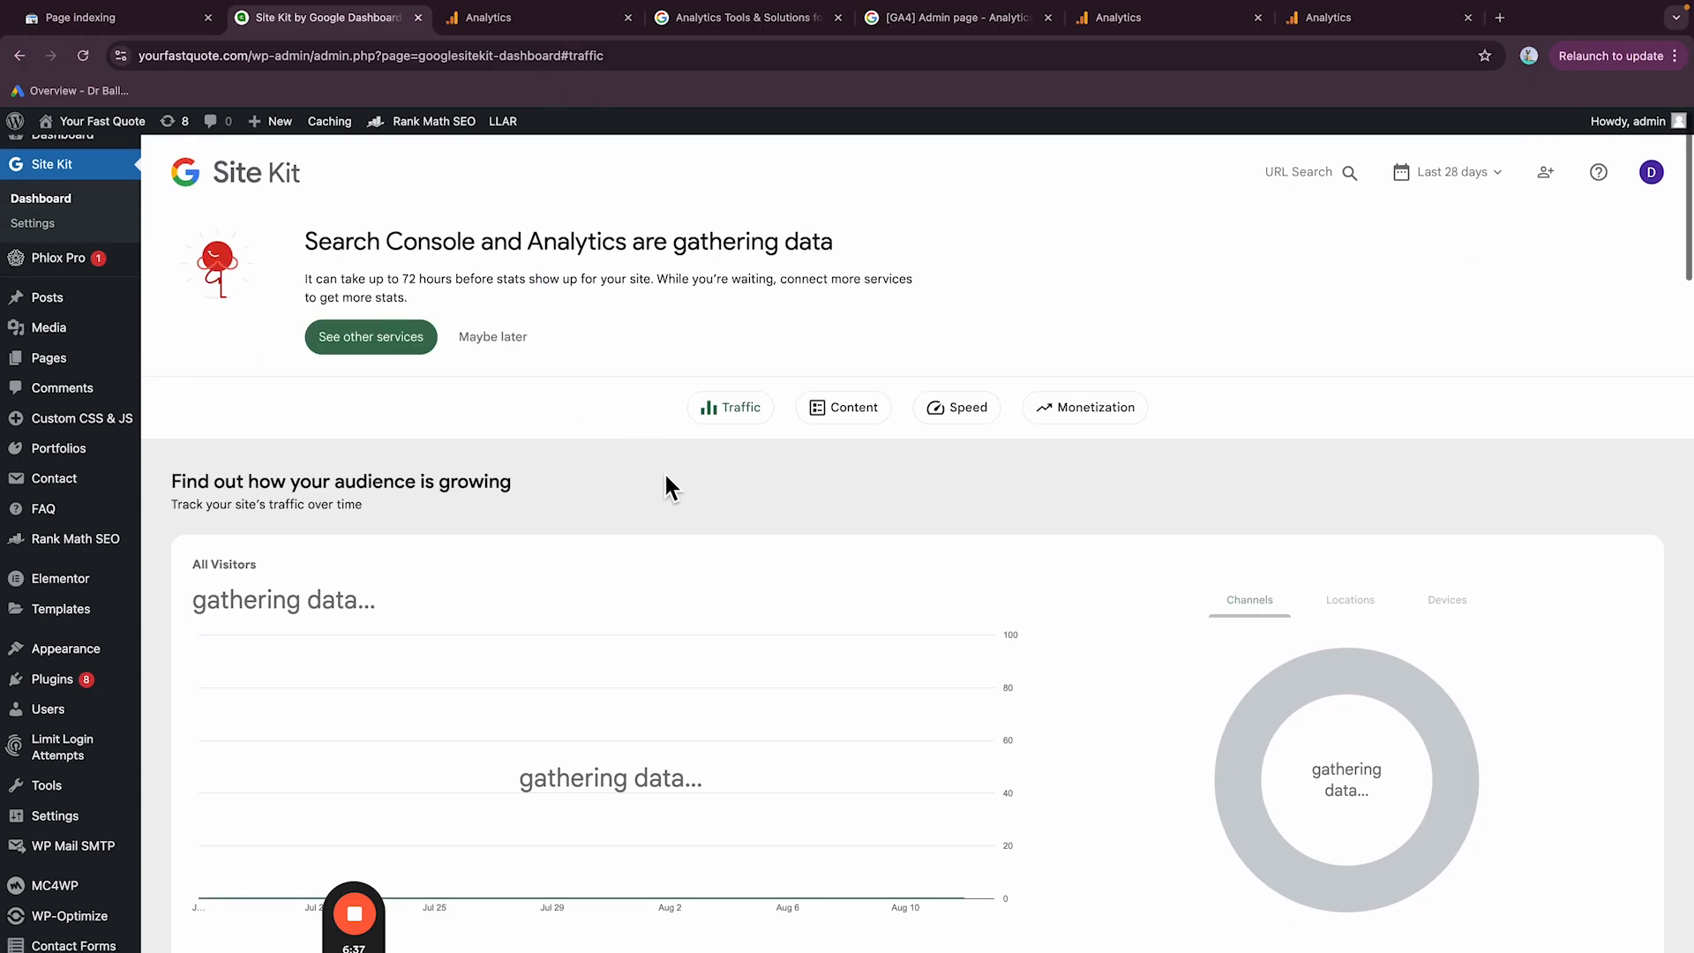
Step: Examine the Analytics account, property and measurement ID details under Site Kit's connected services settings
scroll(664, 471, "down", 3)
scroll(666, 481, "down", 1)
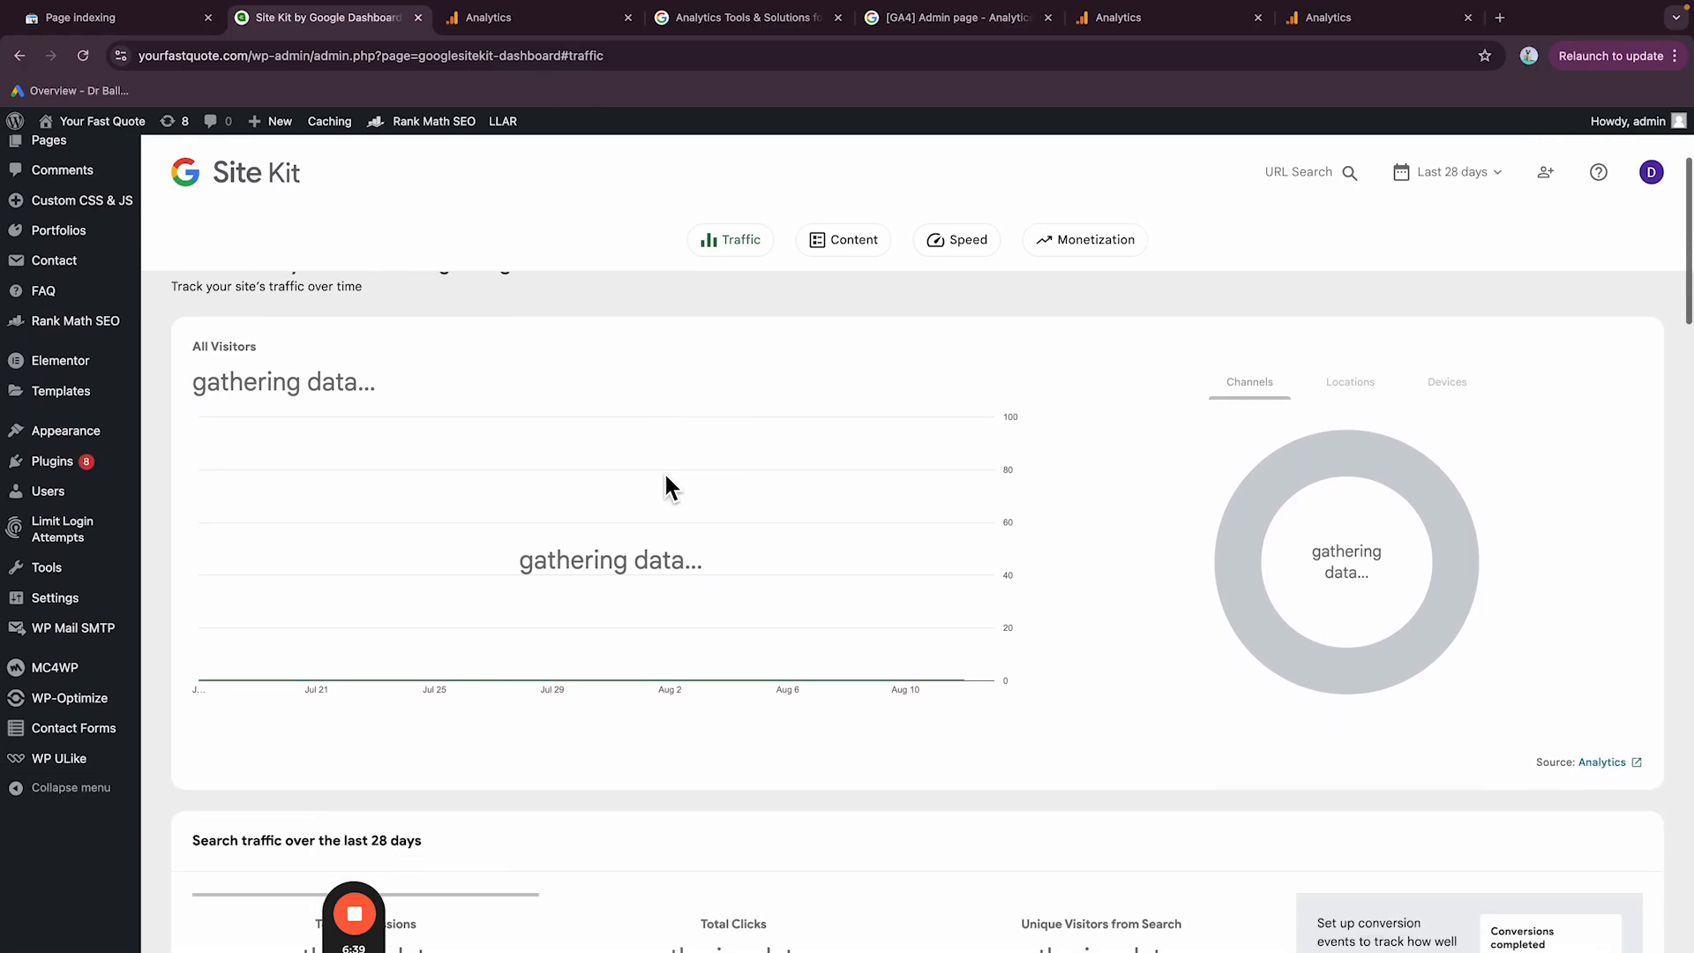
scroll(665, 485, "up", 5)
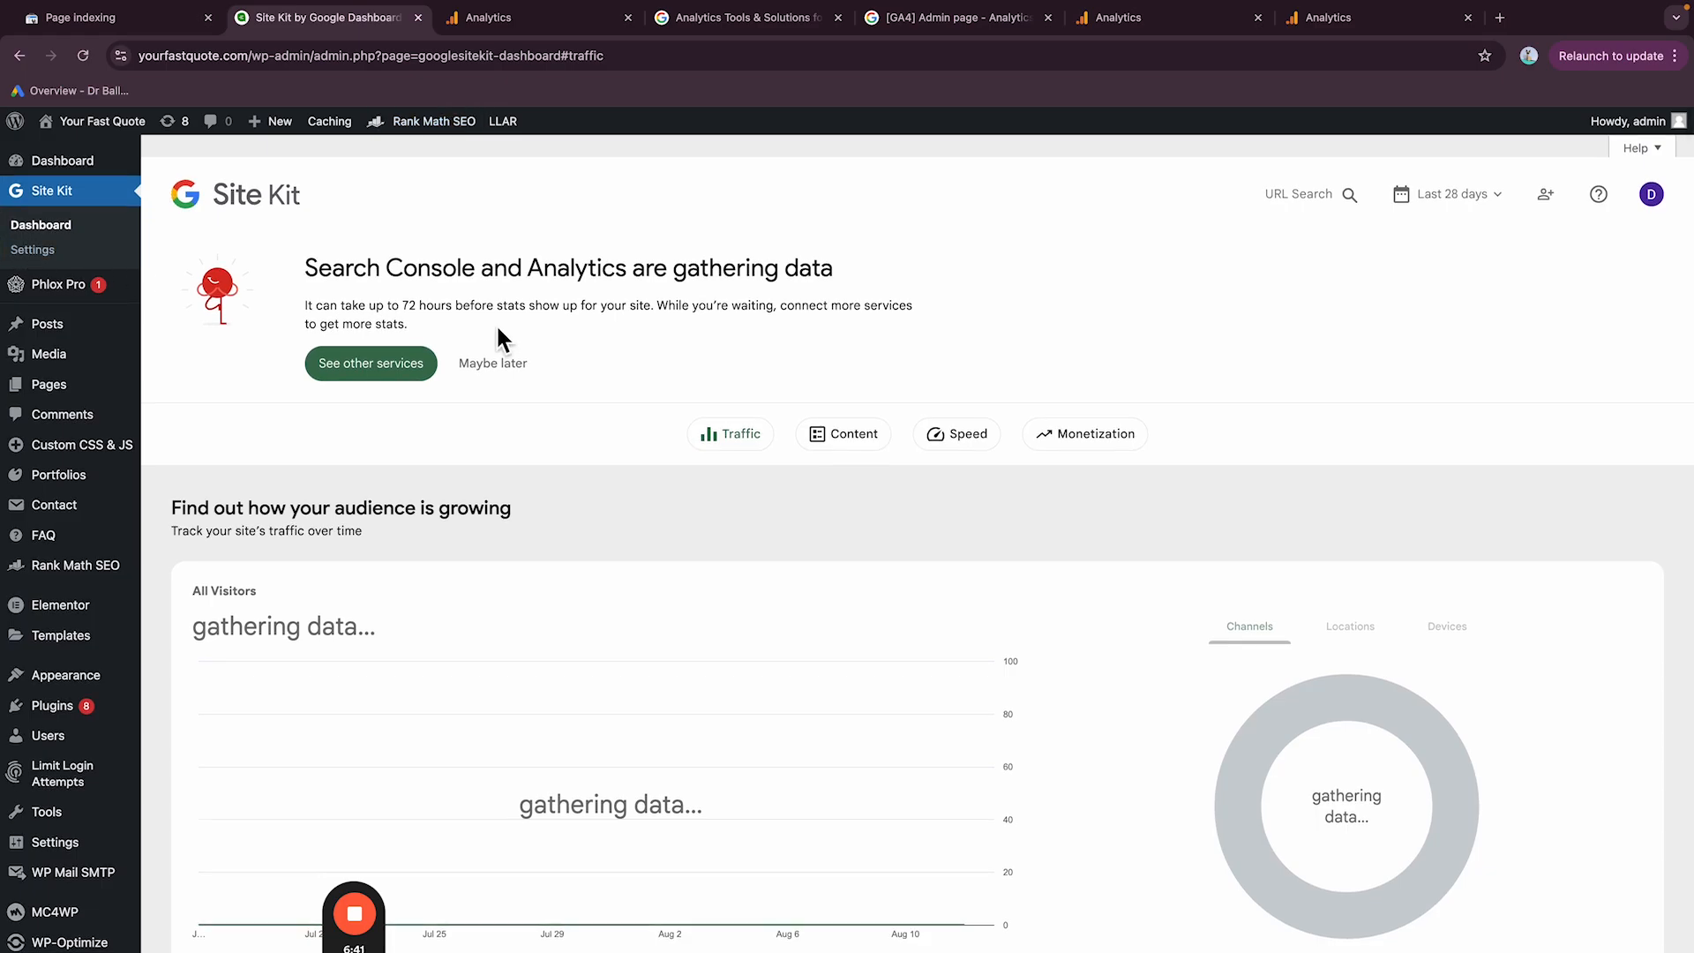
left_click(40, 248)
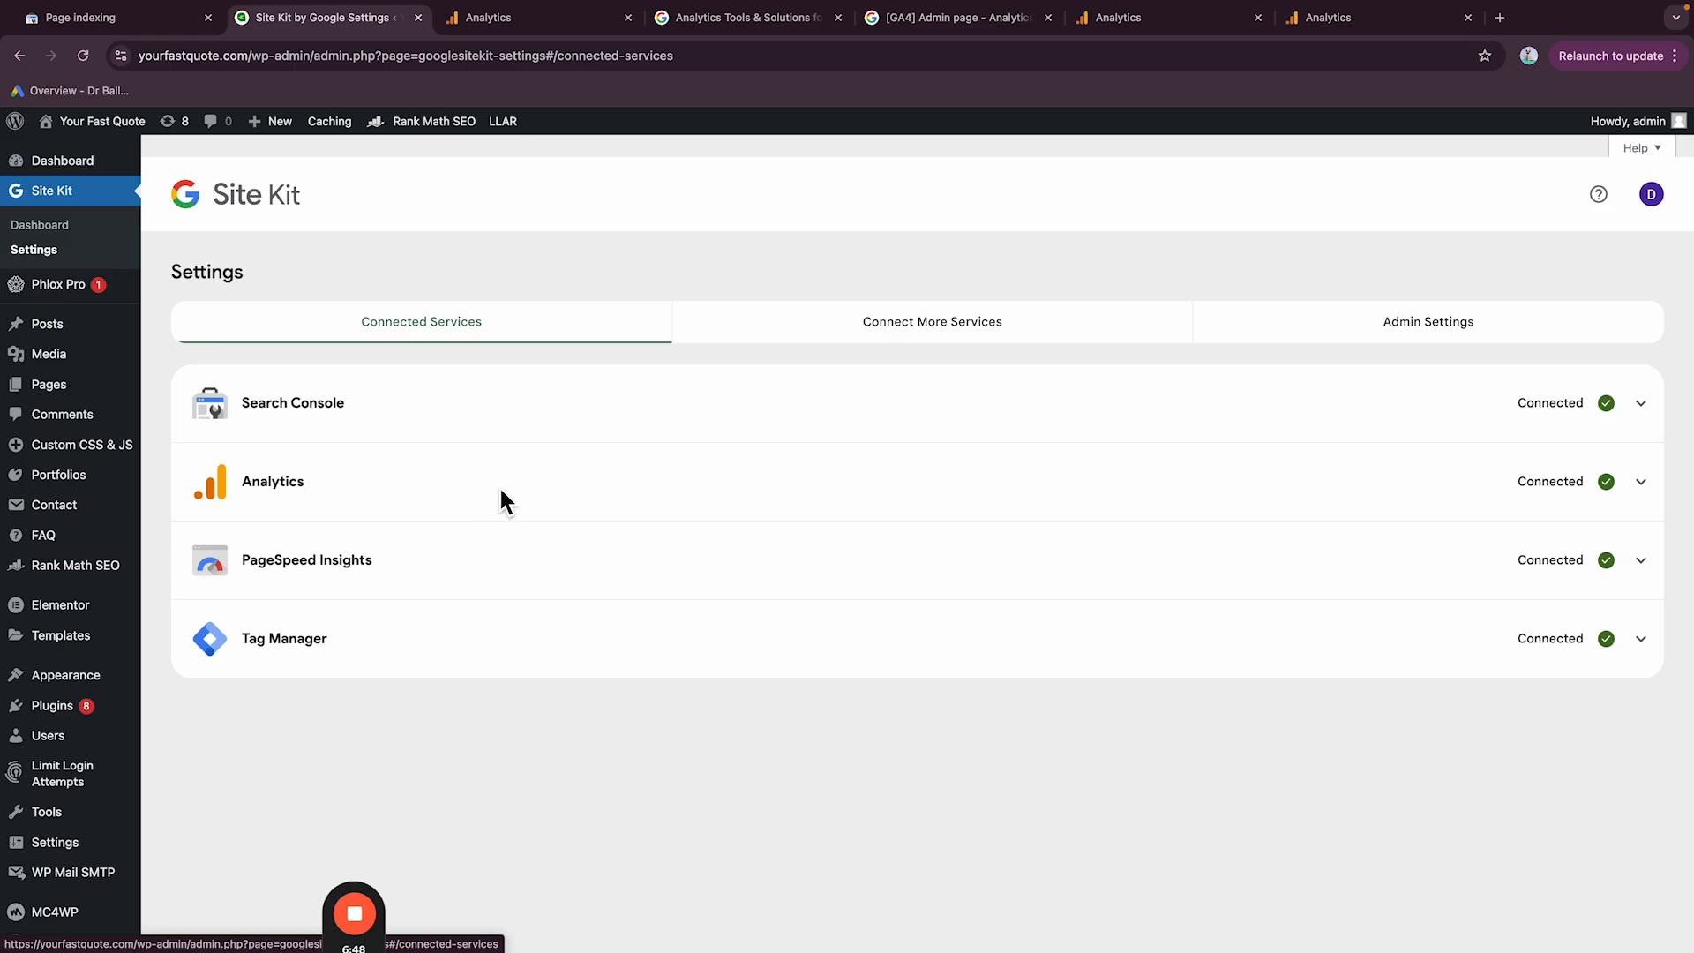
left_click(1648, 491)
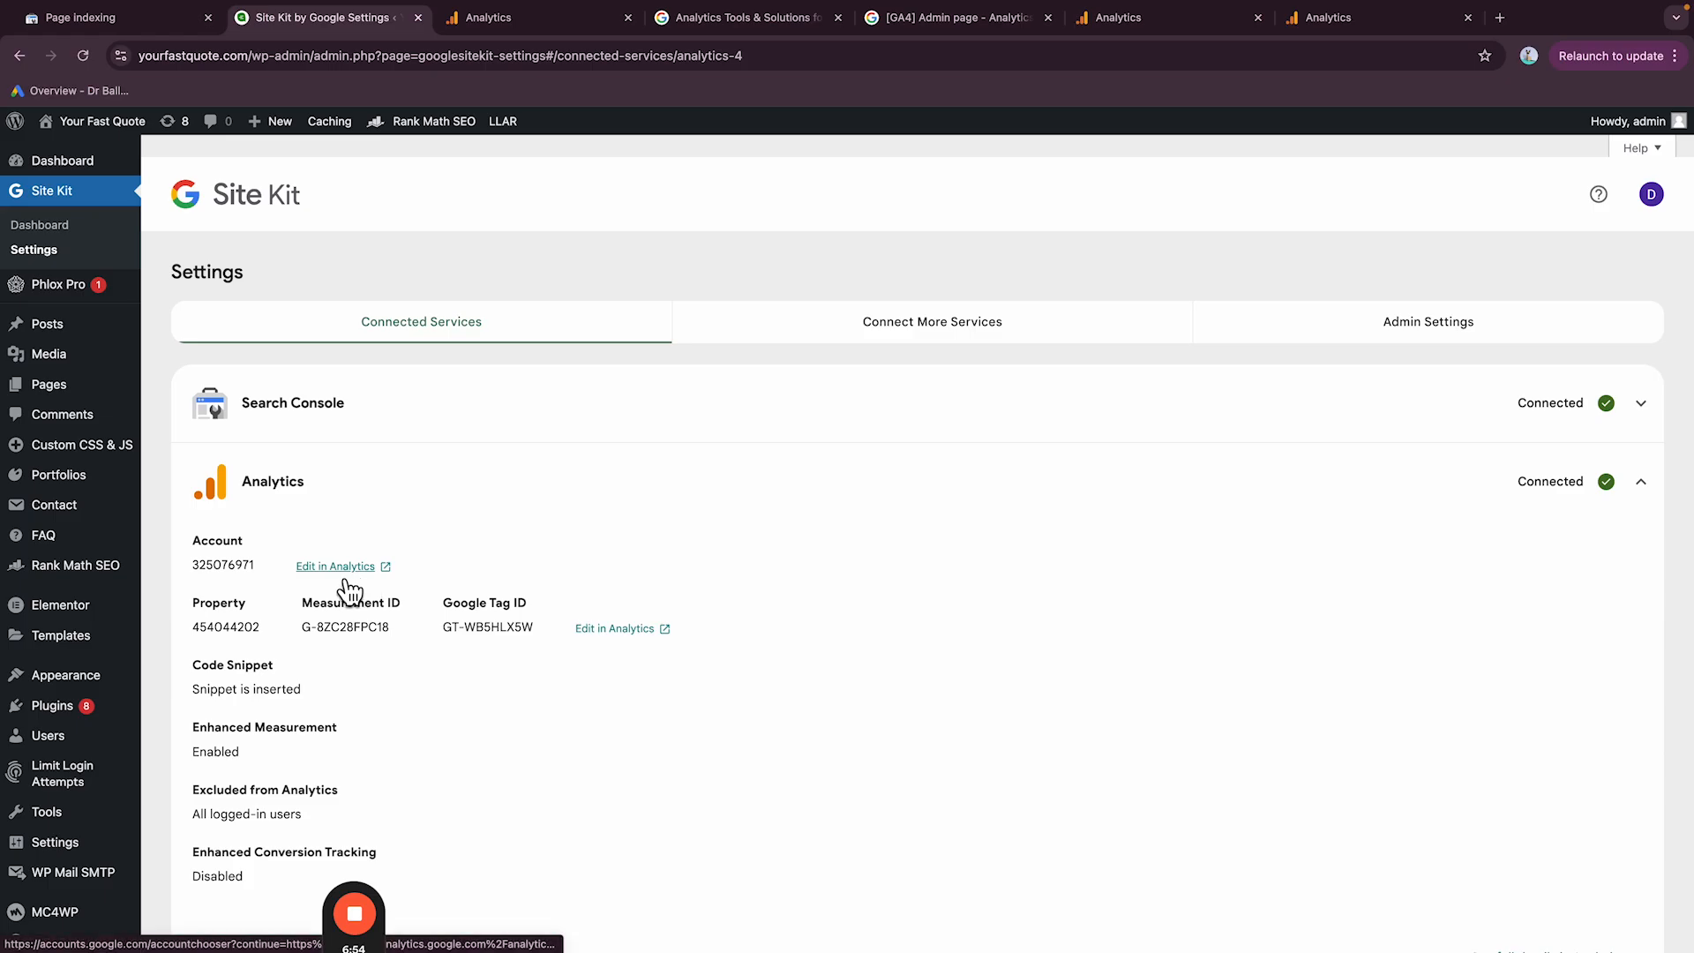
left_click_drag(193, 565, 270, 576)
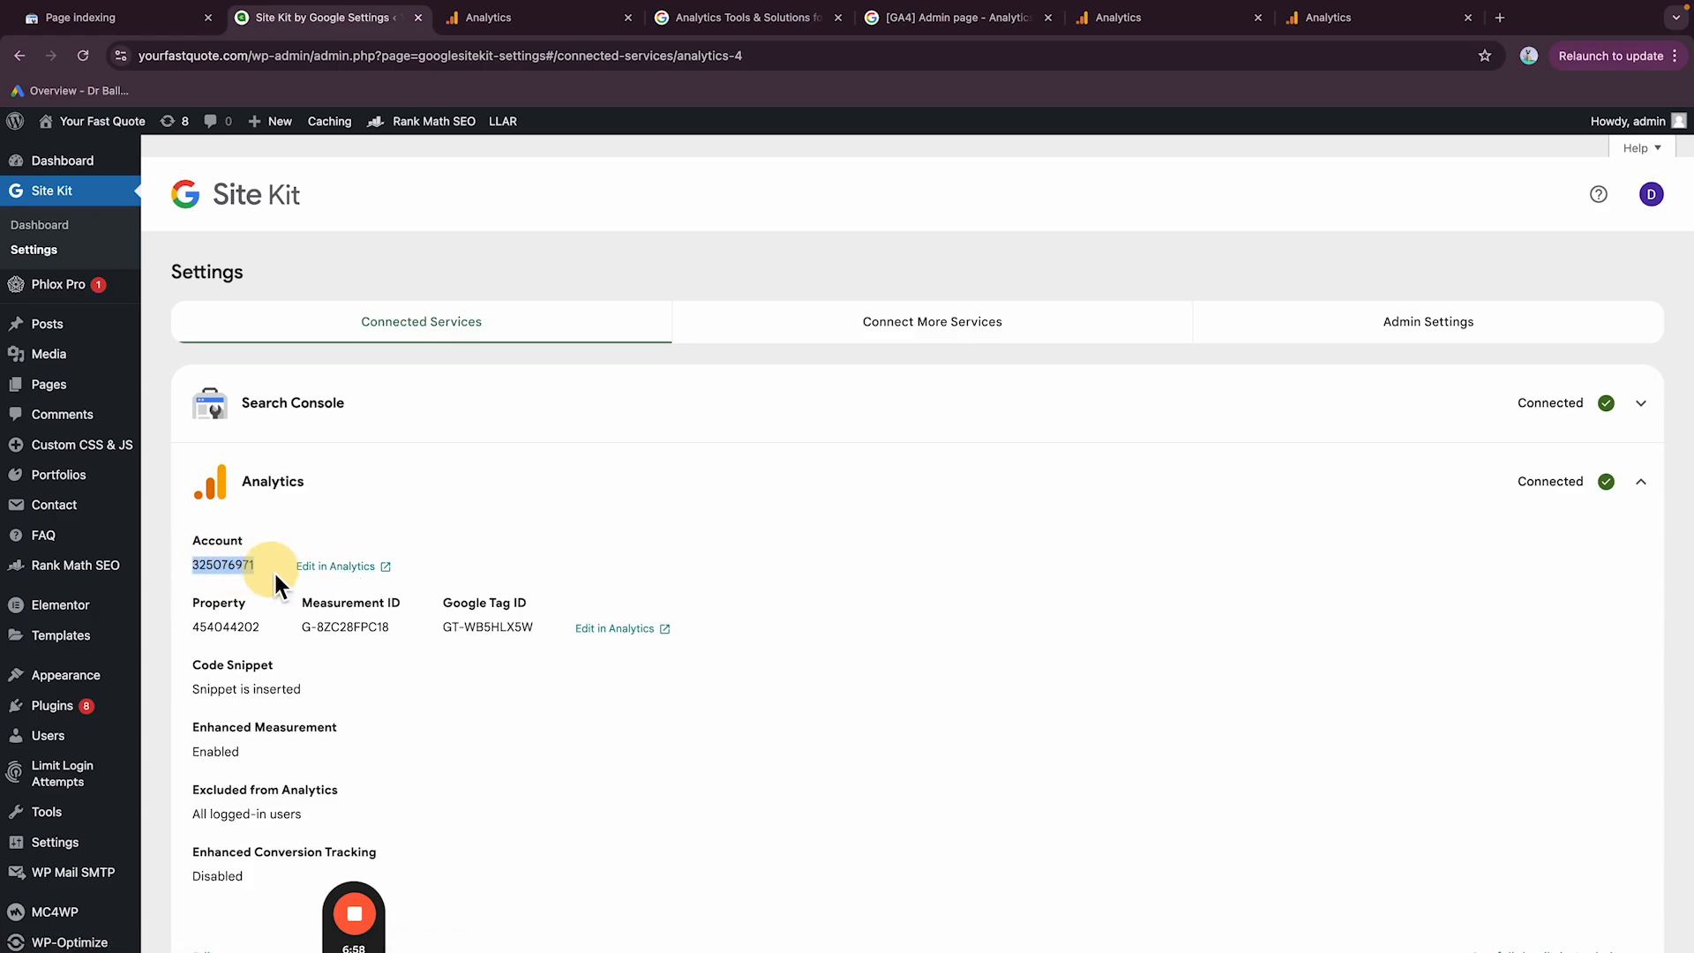
left_click_drag(194, 628, 391, 634)
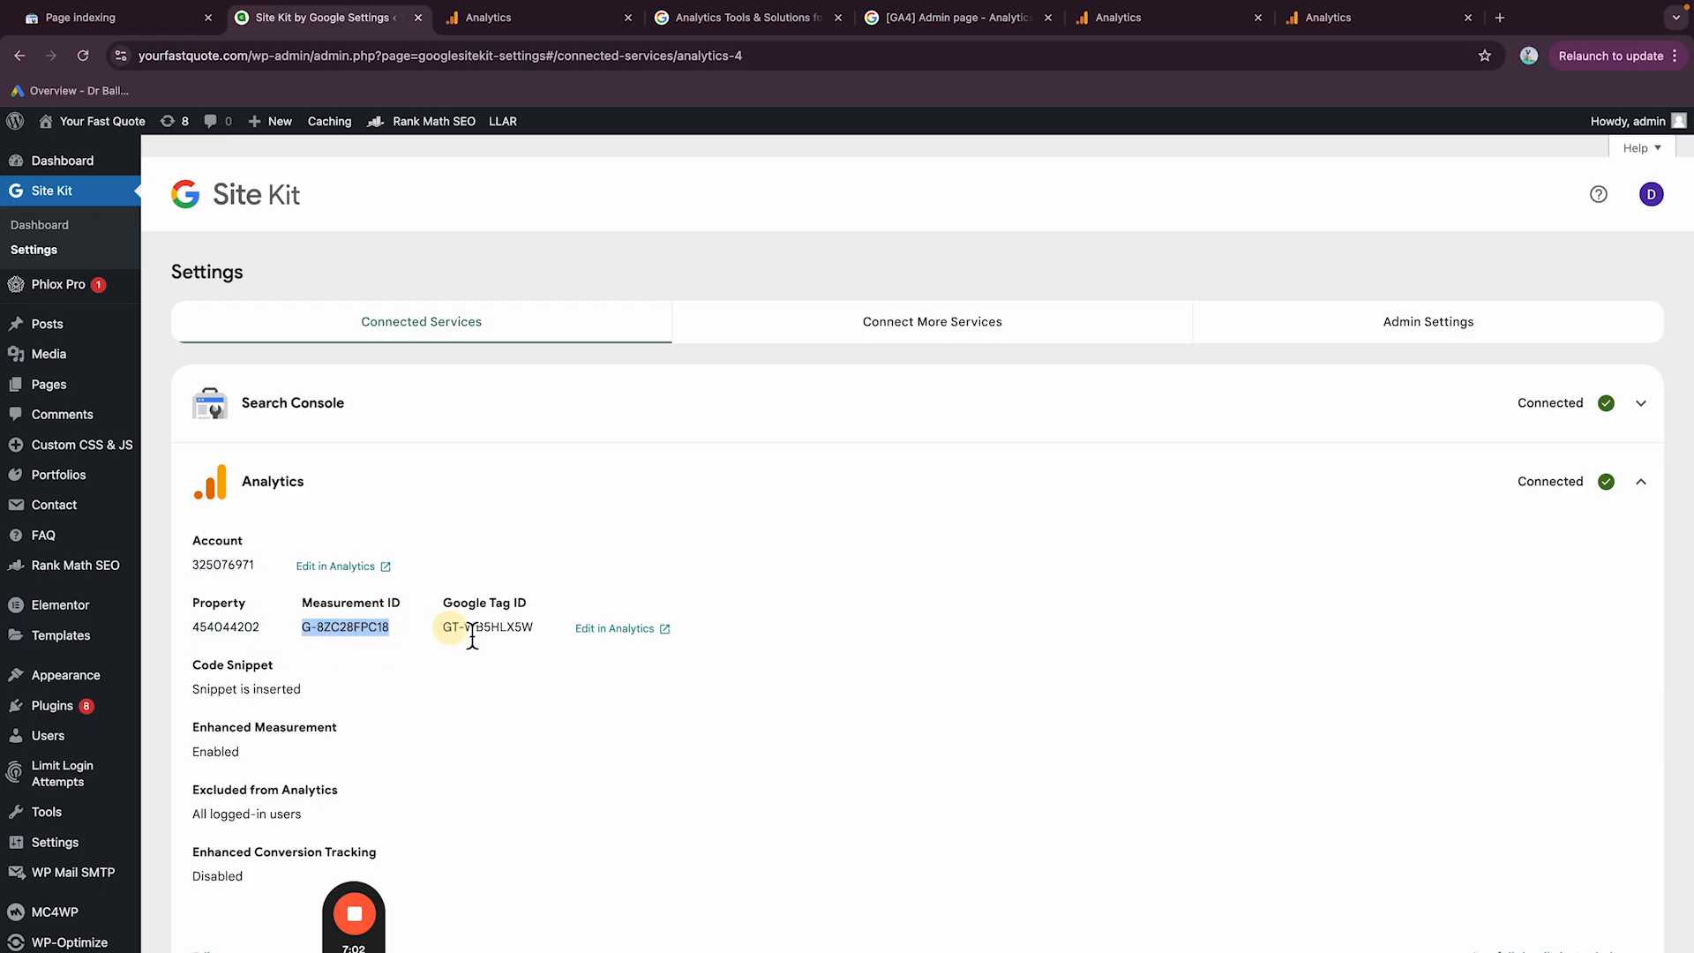
Step: Open the account for editing in Analytics and enable all four data sharing settings, from Google products & services to Recommendations for your business
left_click(357, 575)
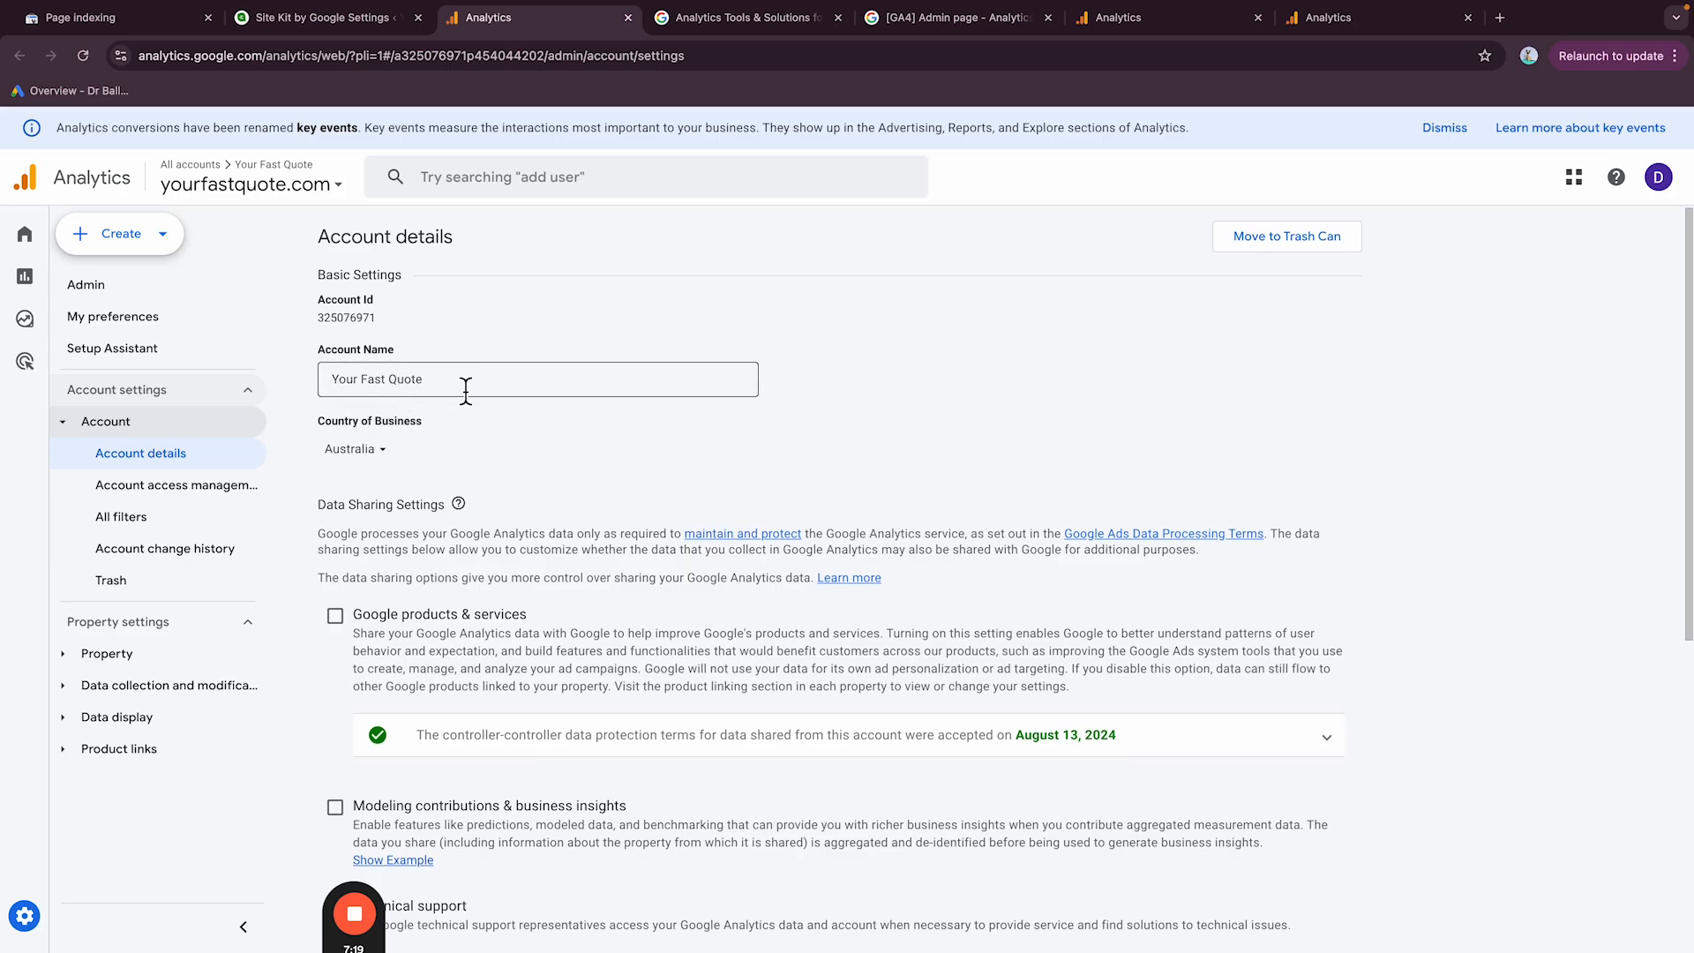
scroll(526, 409, "down", 1)
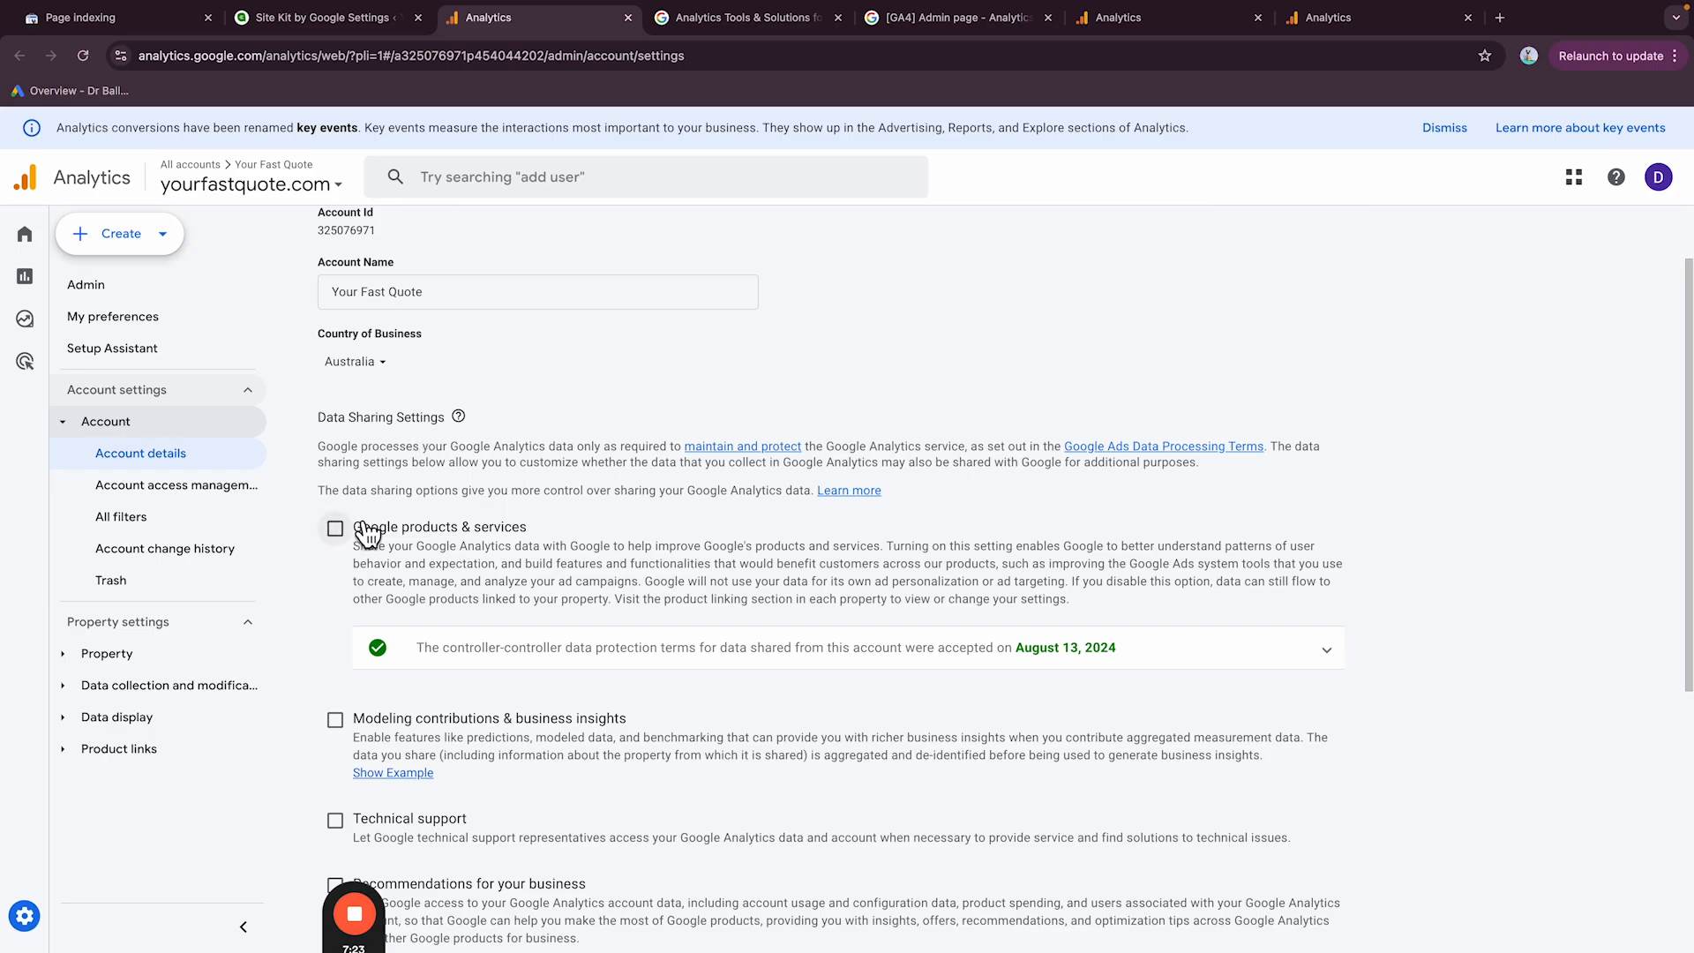
left_click(335, 528)
scroll(347, 537, "down", 3)
left_click(335, 486)
left_click(335, 587)
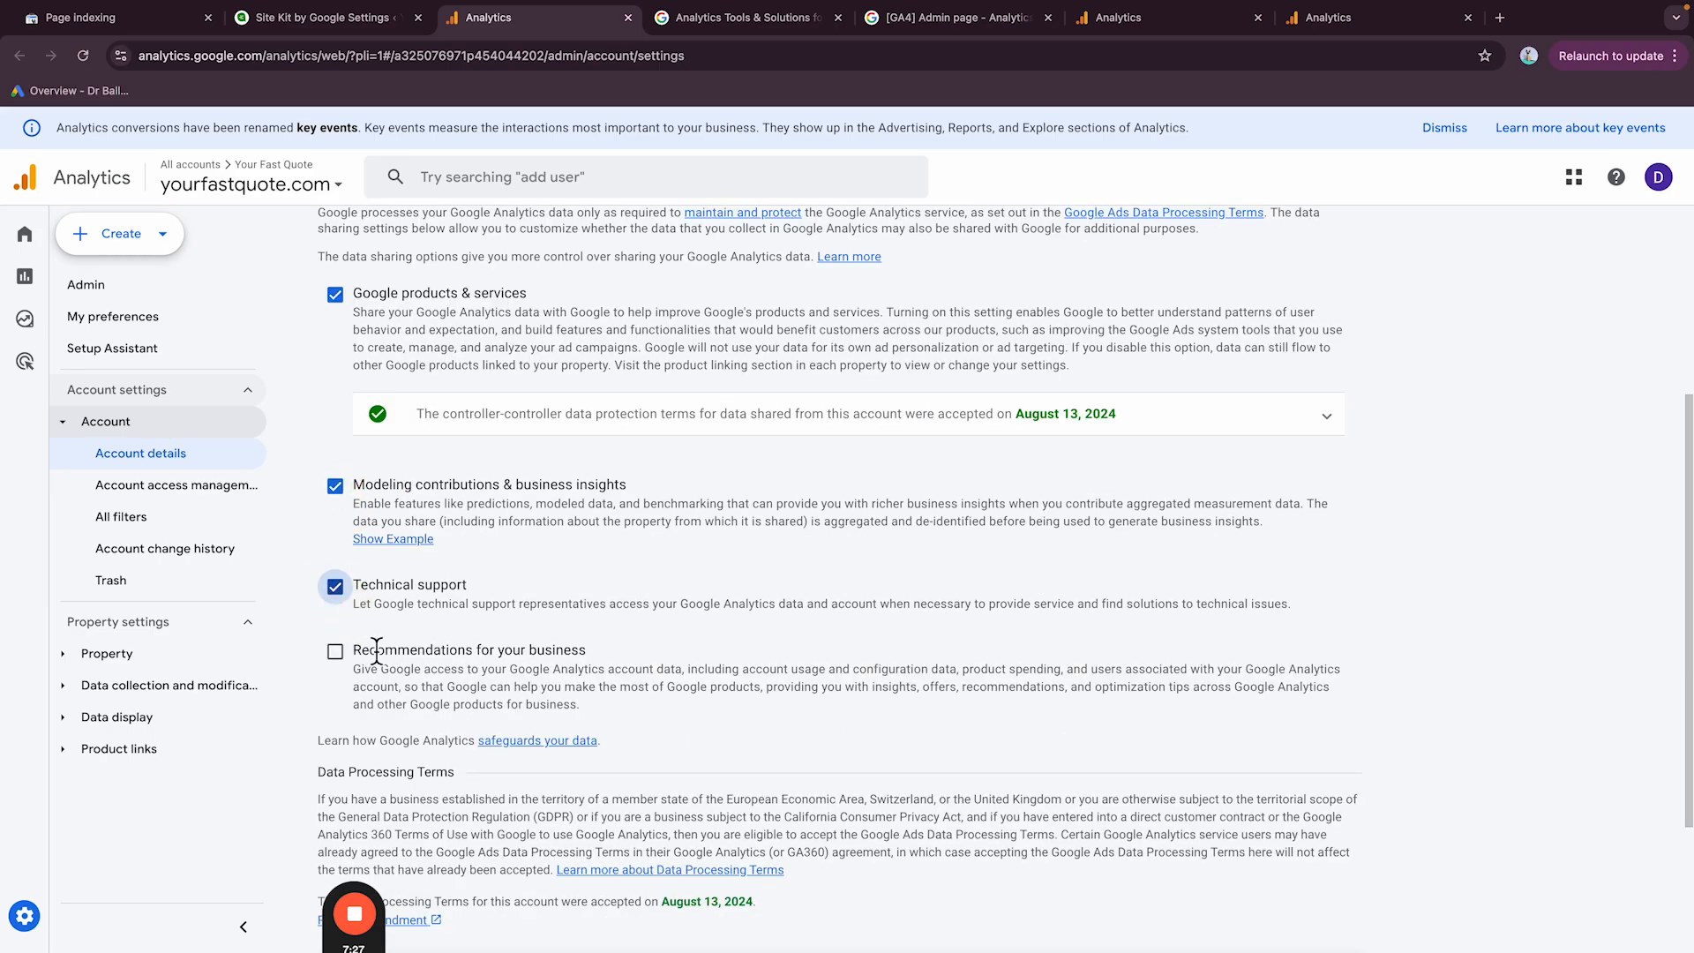
left_click(335, 651)
Step: Review the Your Fast Quote account details and save the data sharing changes
scroll(578, 611, "down", 3)
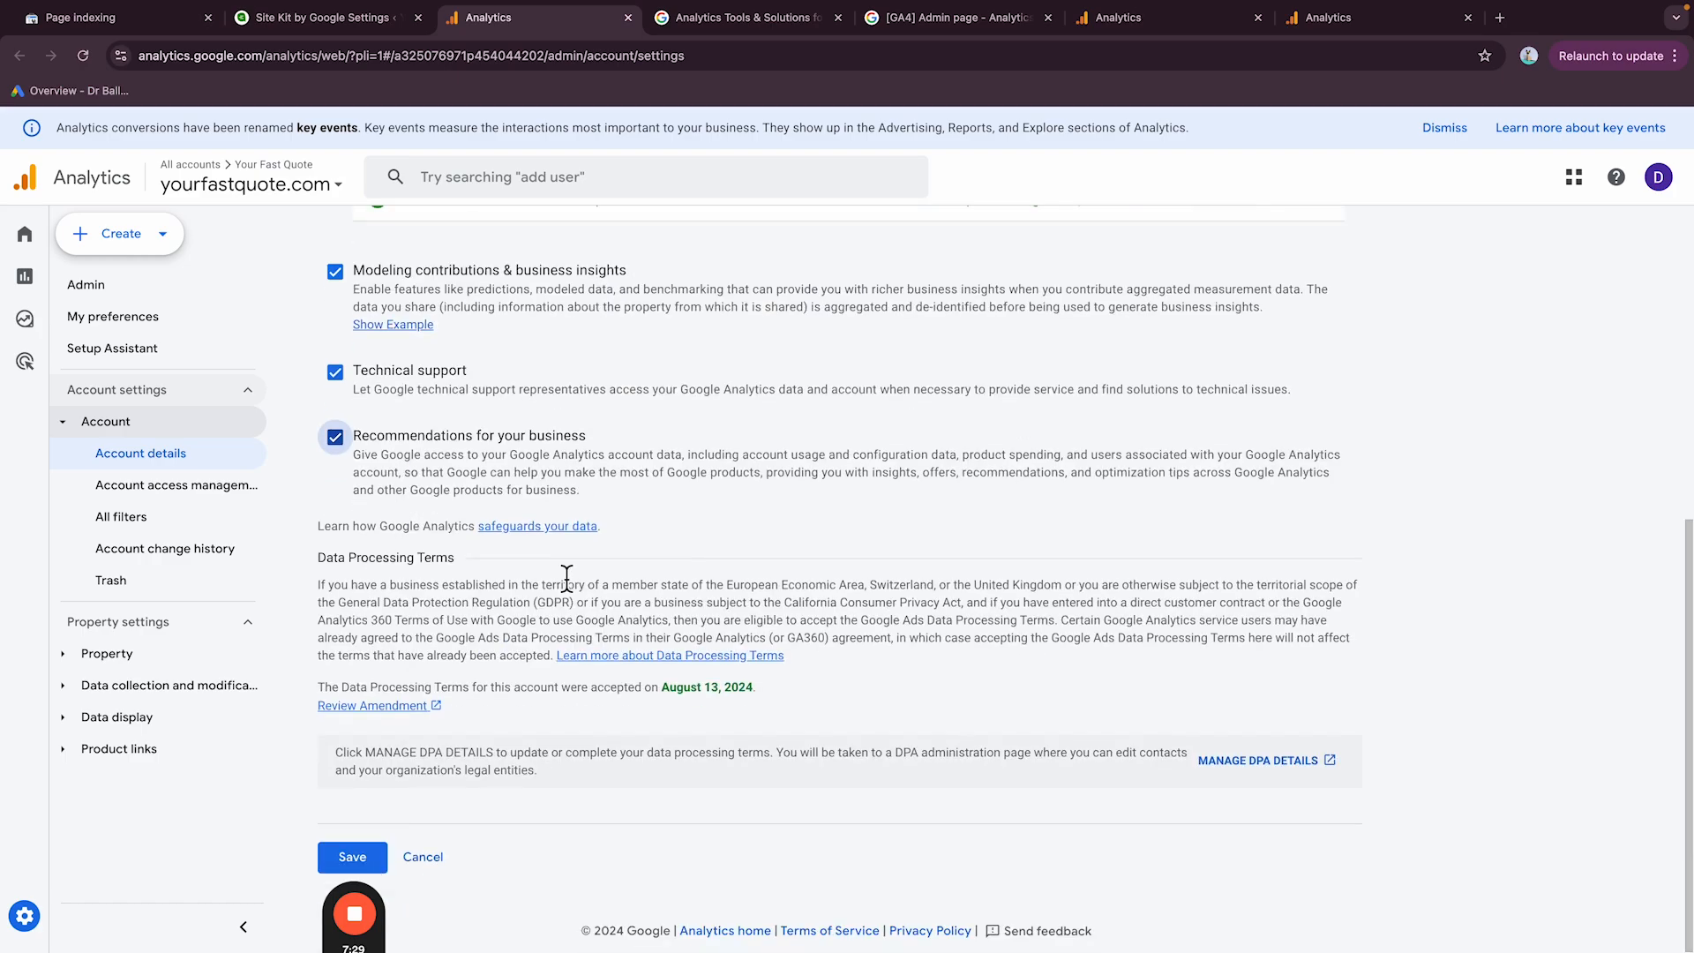
scroll(529, 428, "up", 5)
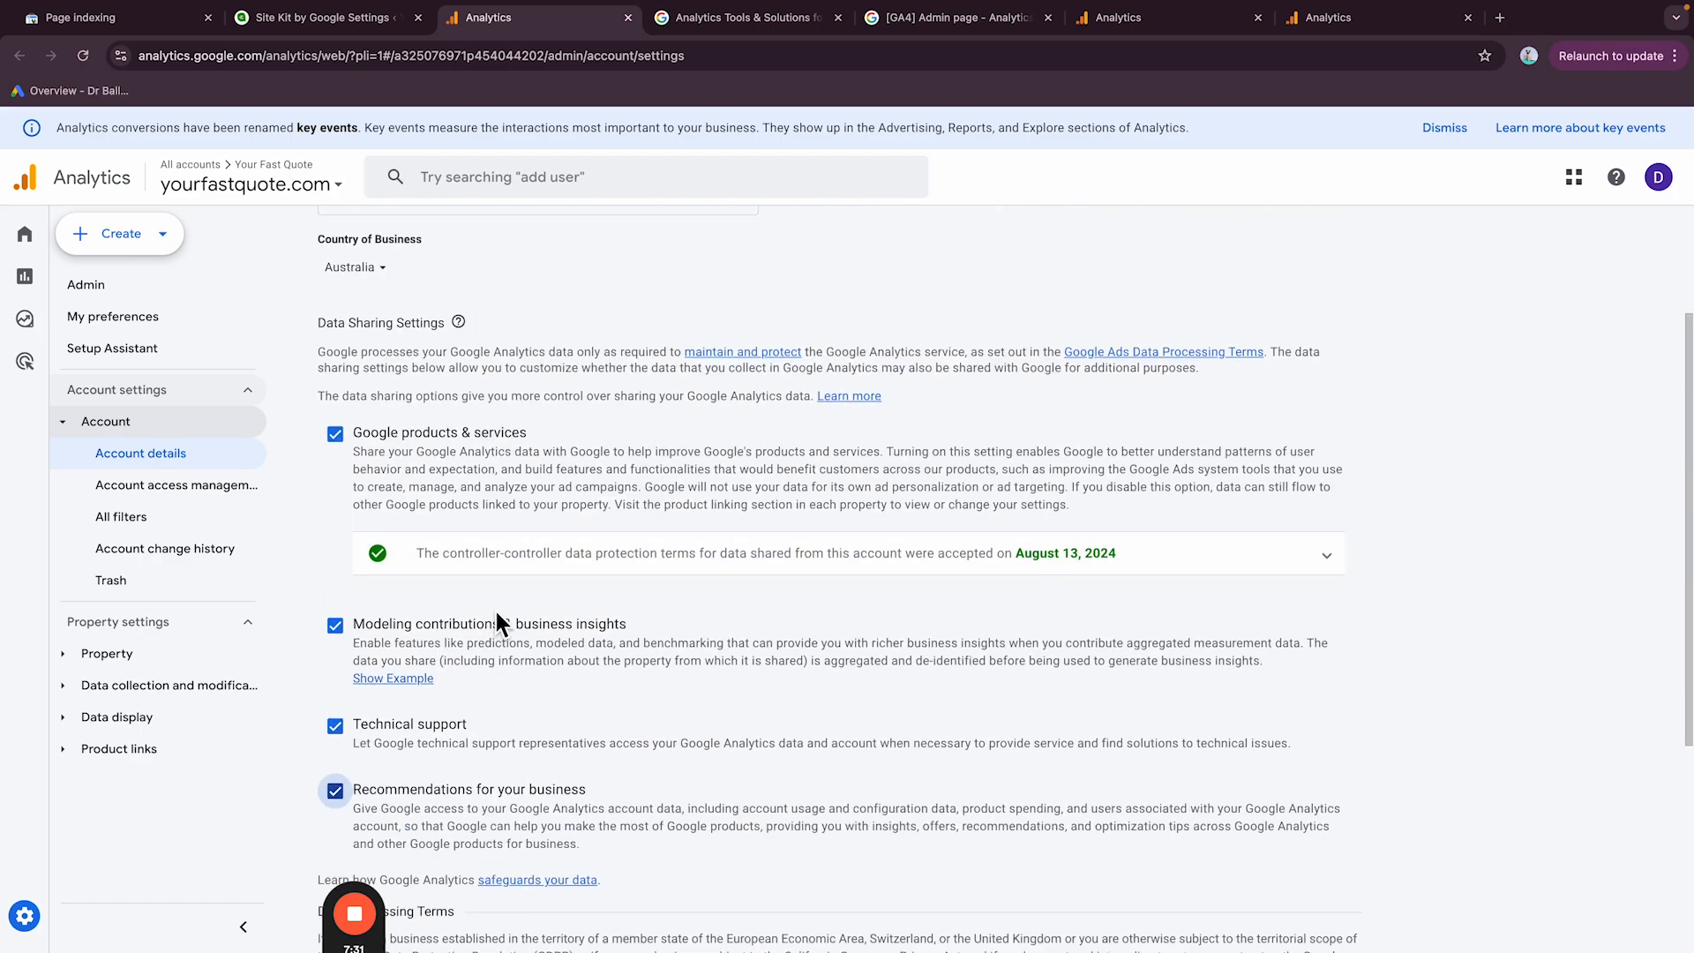
scroll(495, 618, "down", 5)
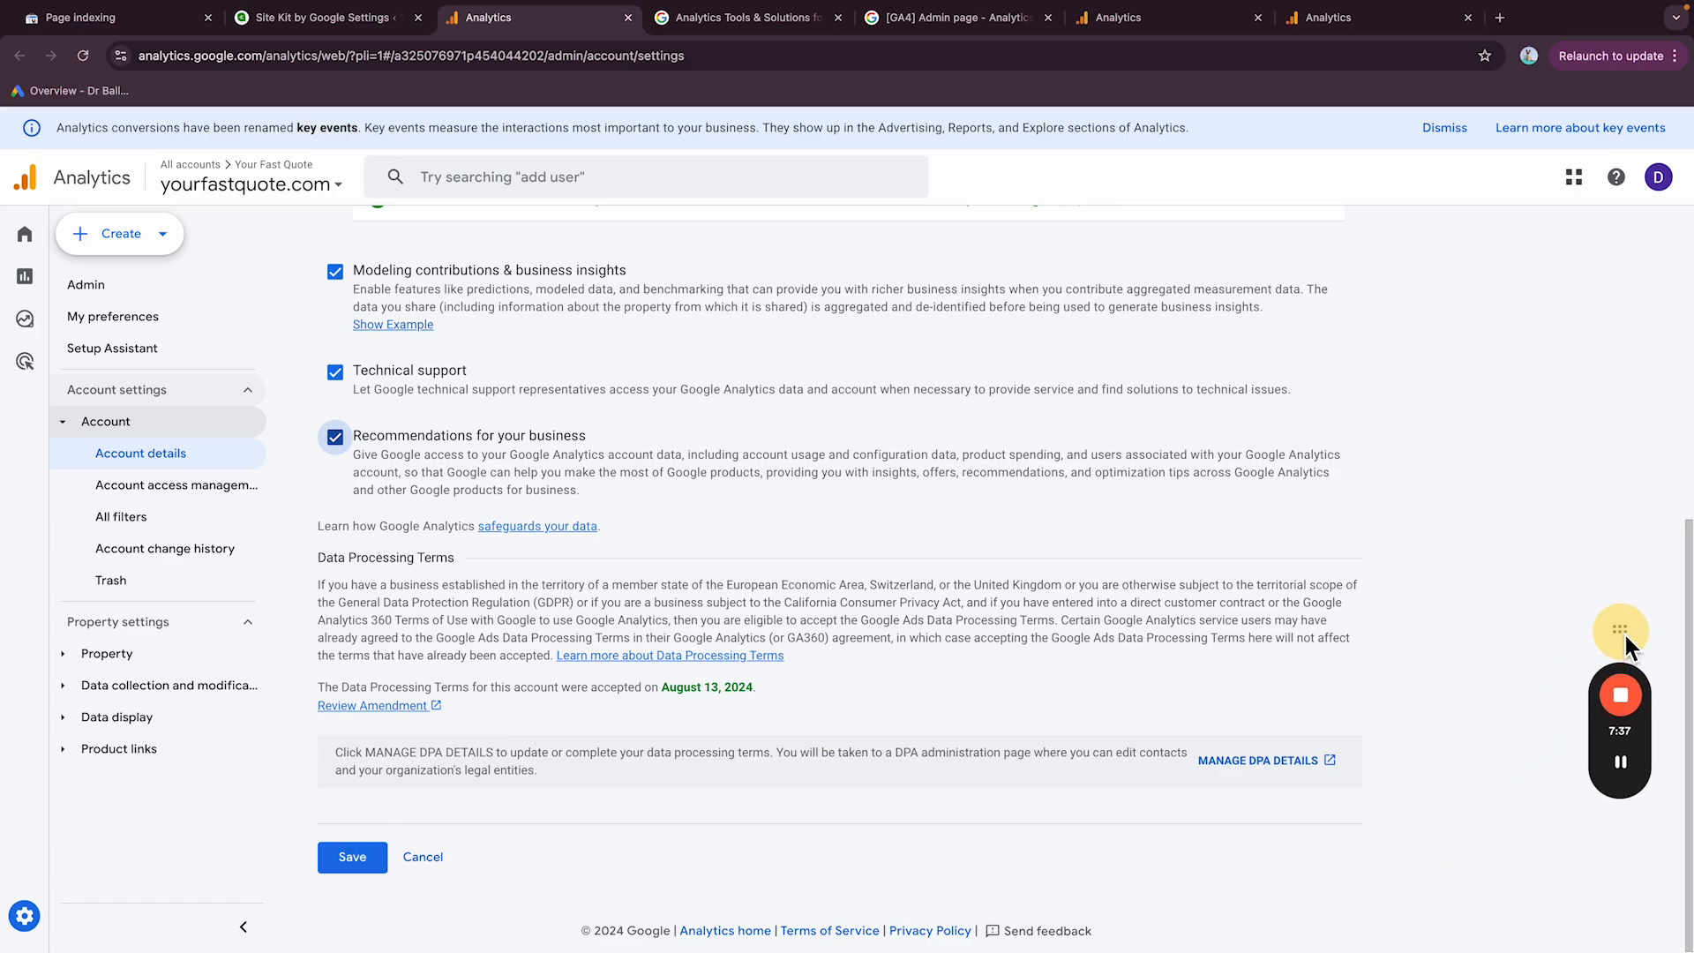
left_click(350, 854)
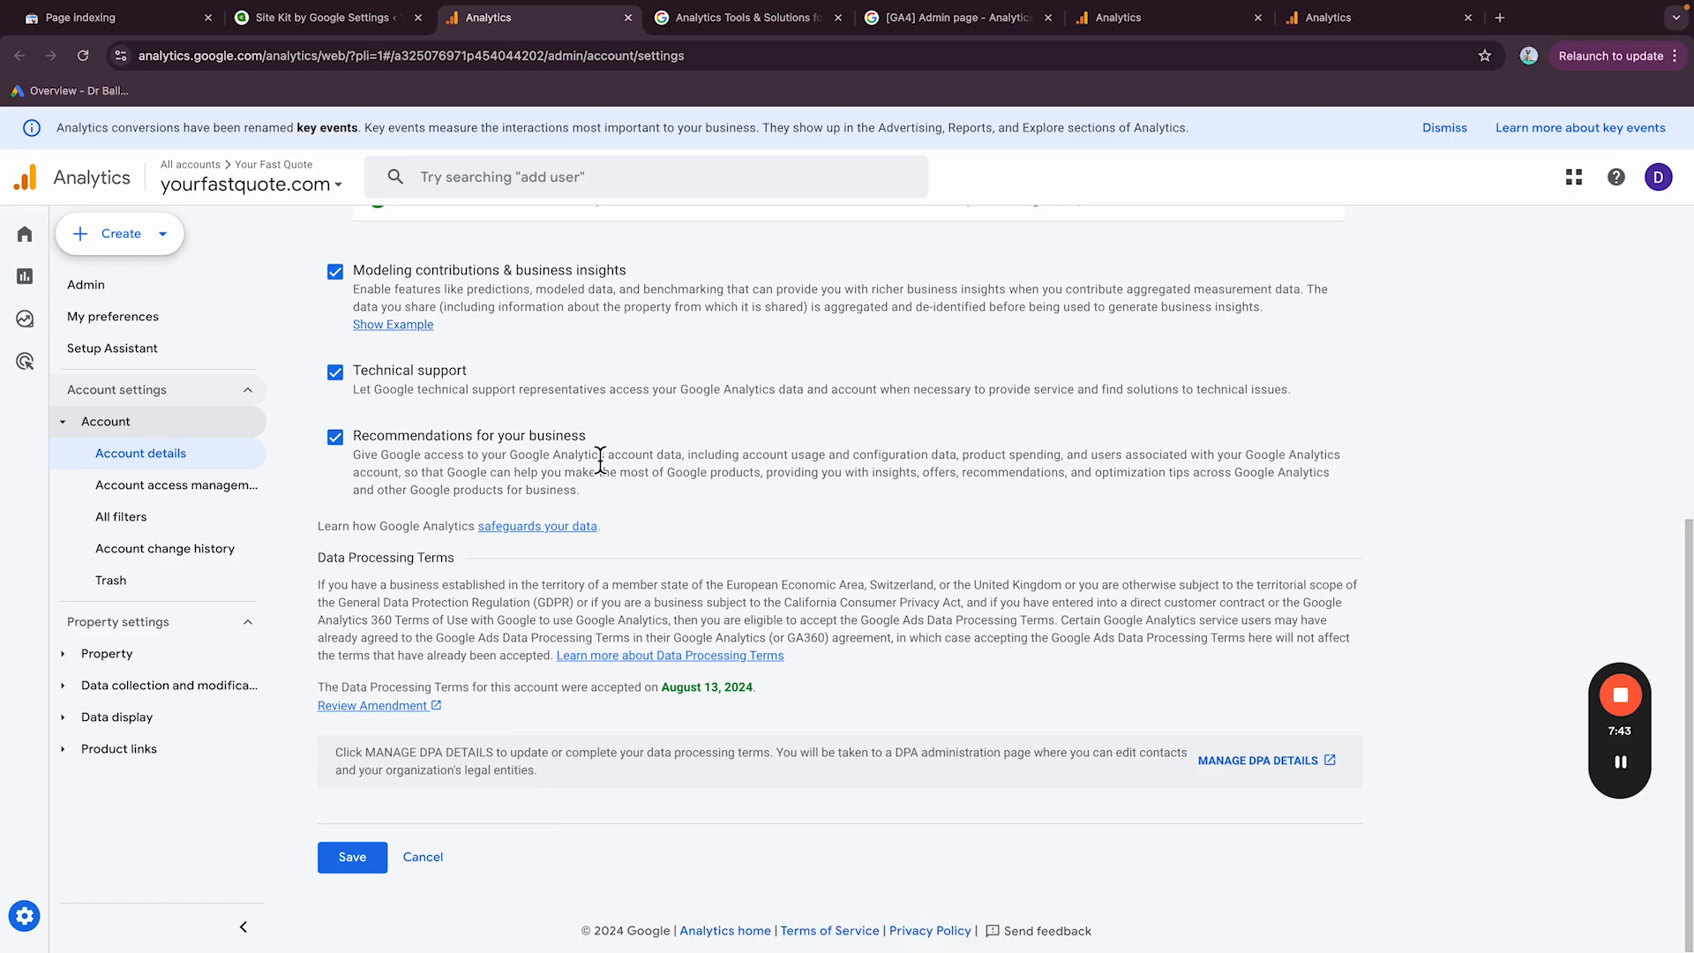
scroll(574, 512, "up", 5)
scroll(574, 512, "down", 4)
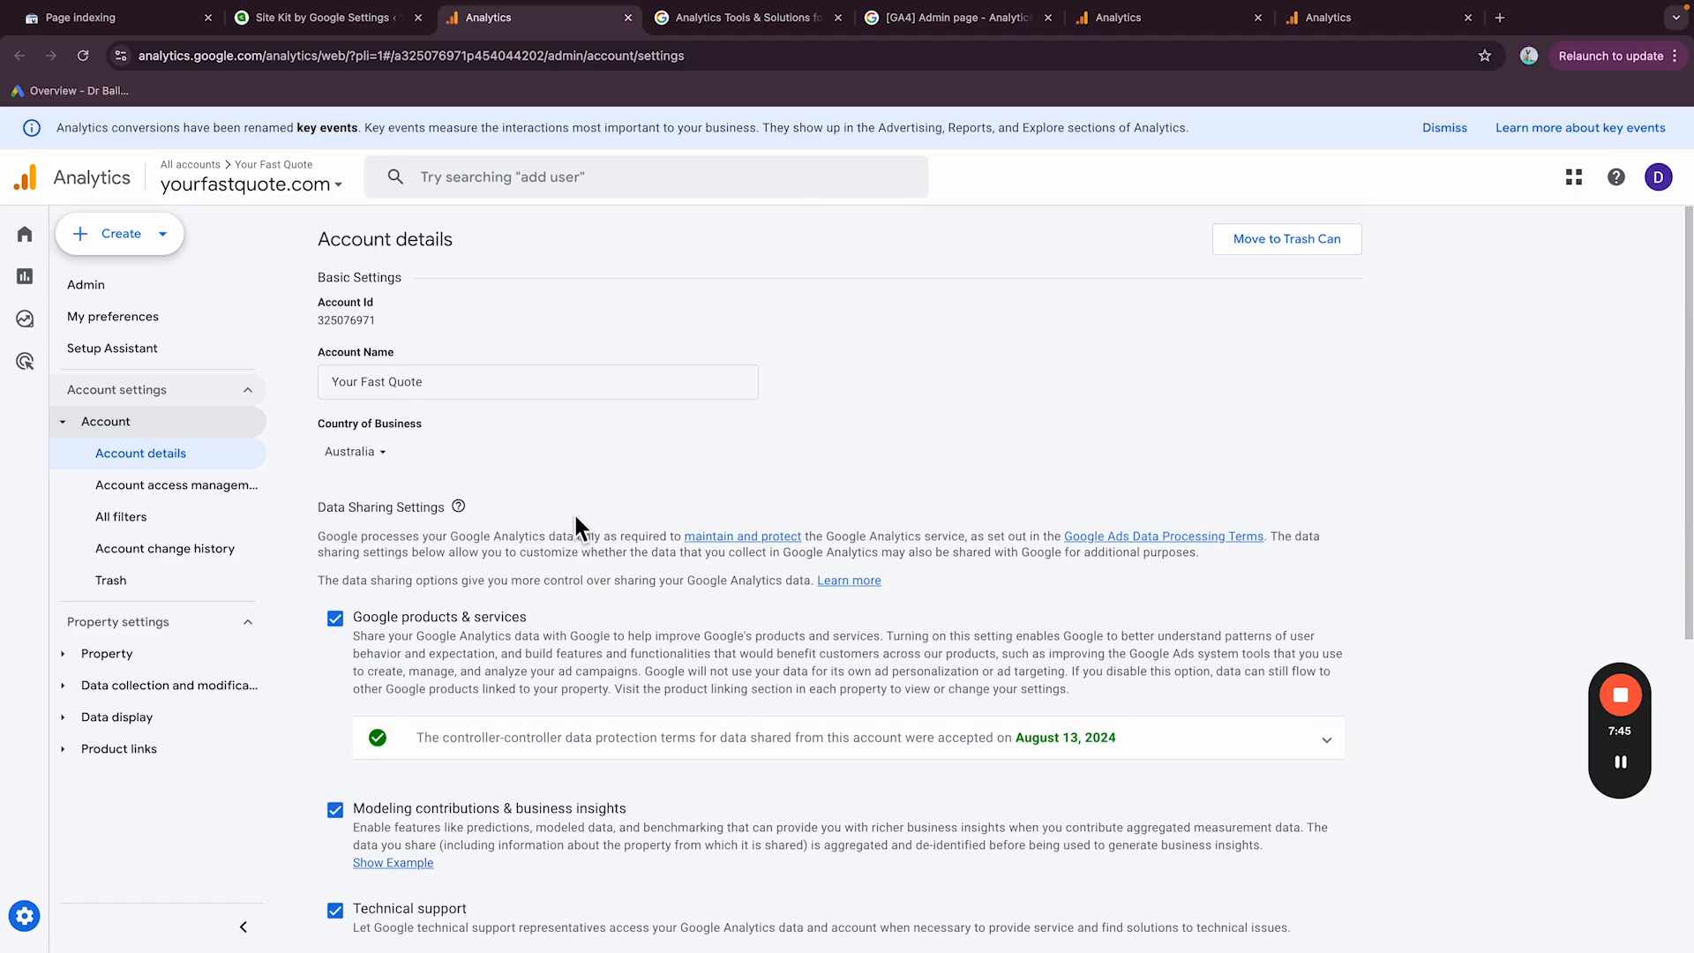
scroll(575, 520, "down", 2)
left_click(362, 858)
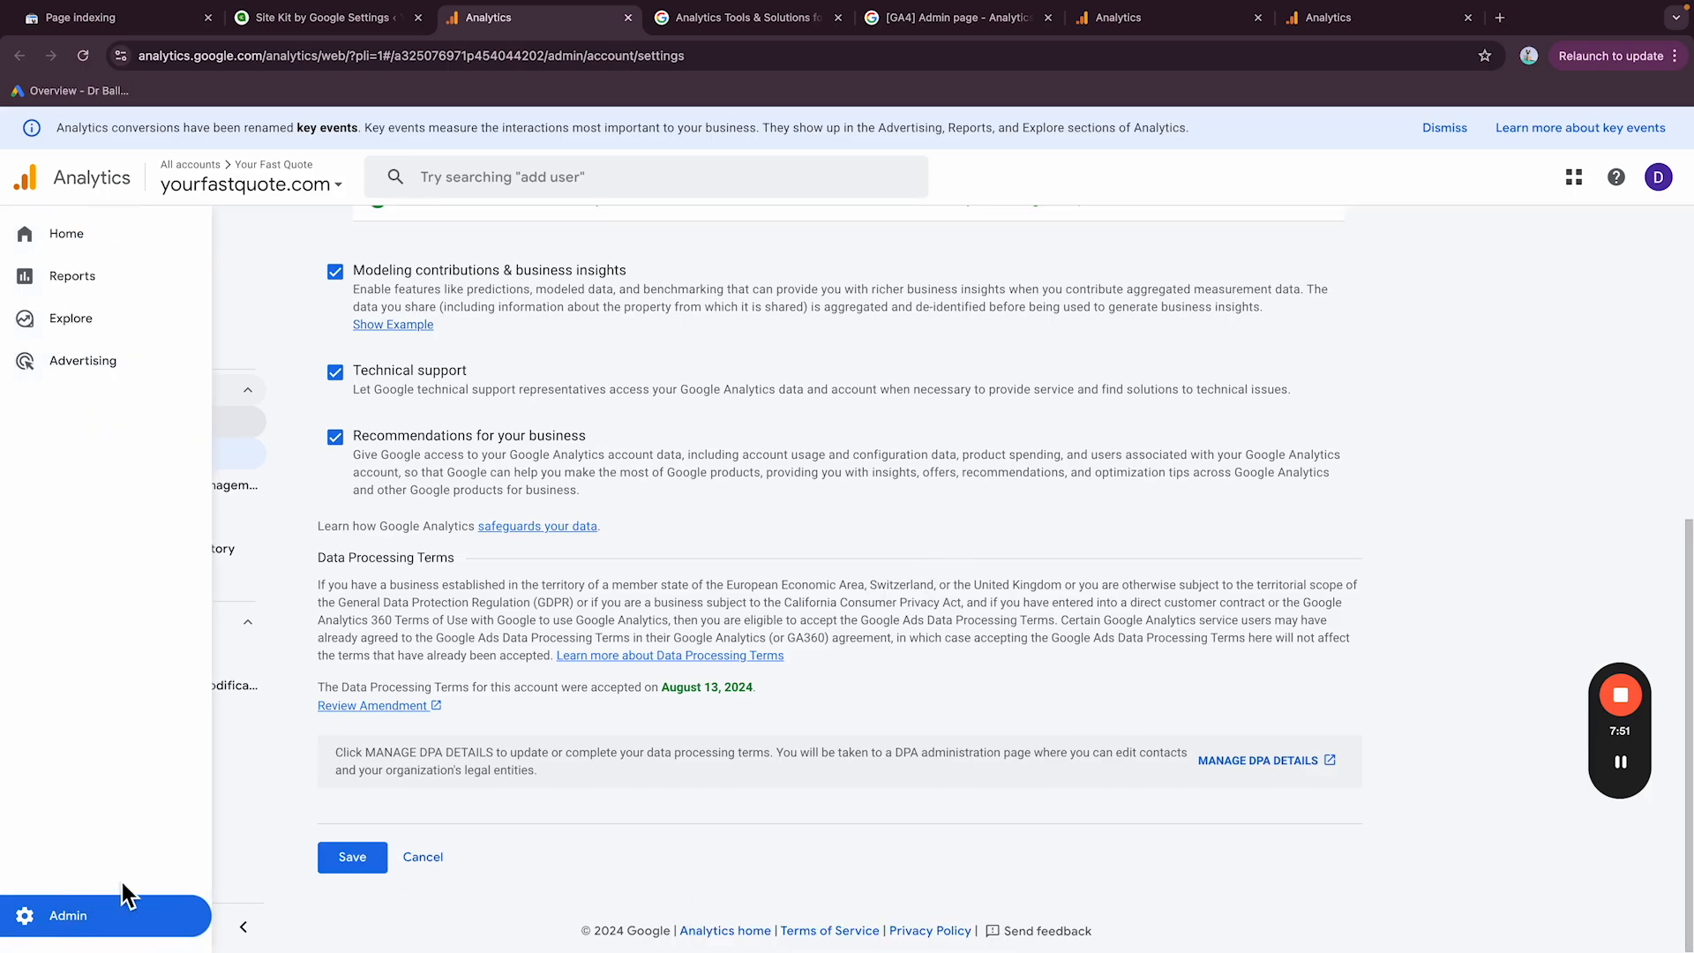
Step: View the property's Analytics home page and examine the details of its yourfastquote.com web data stream
mouse_move(115, 931)
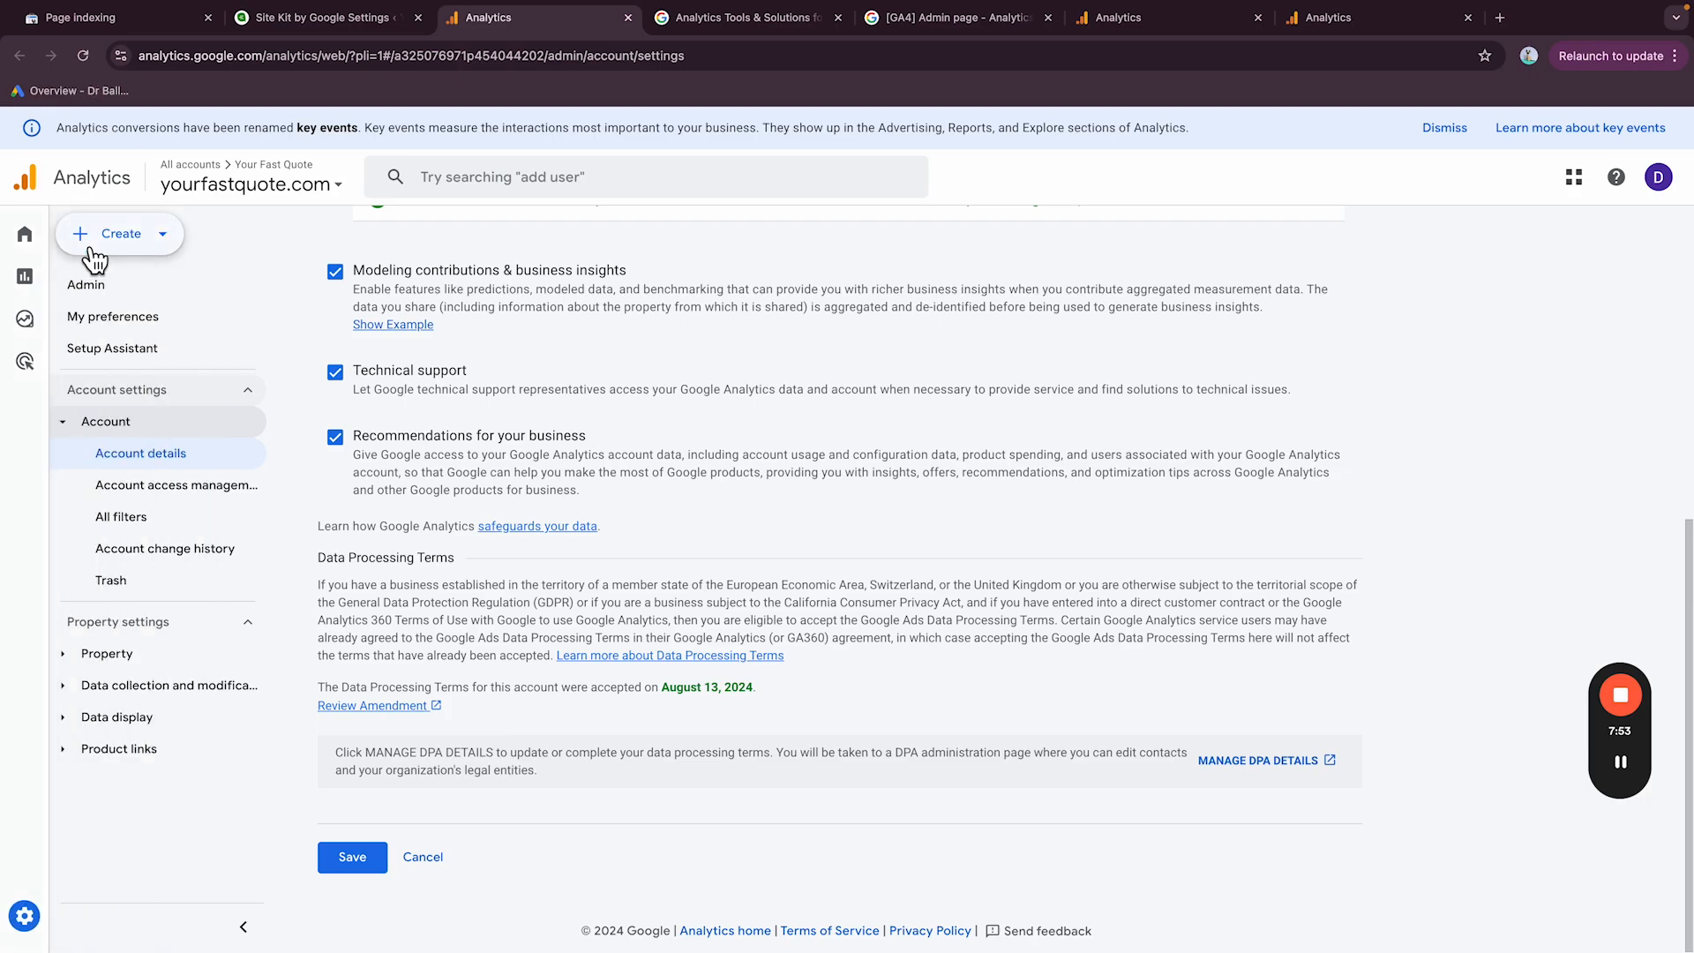
left_click(66, 243)
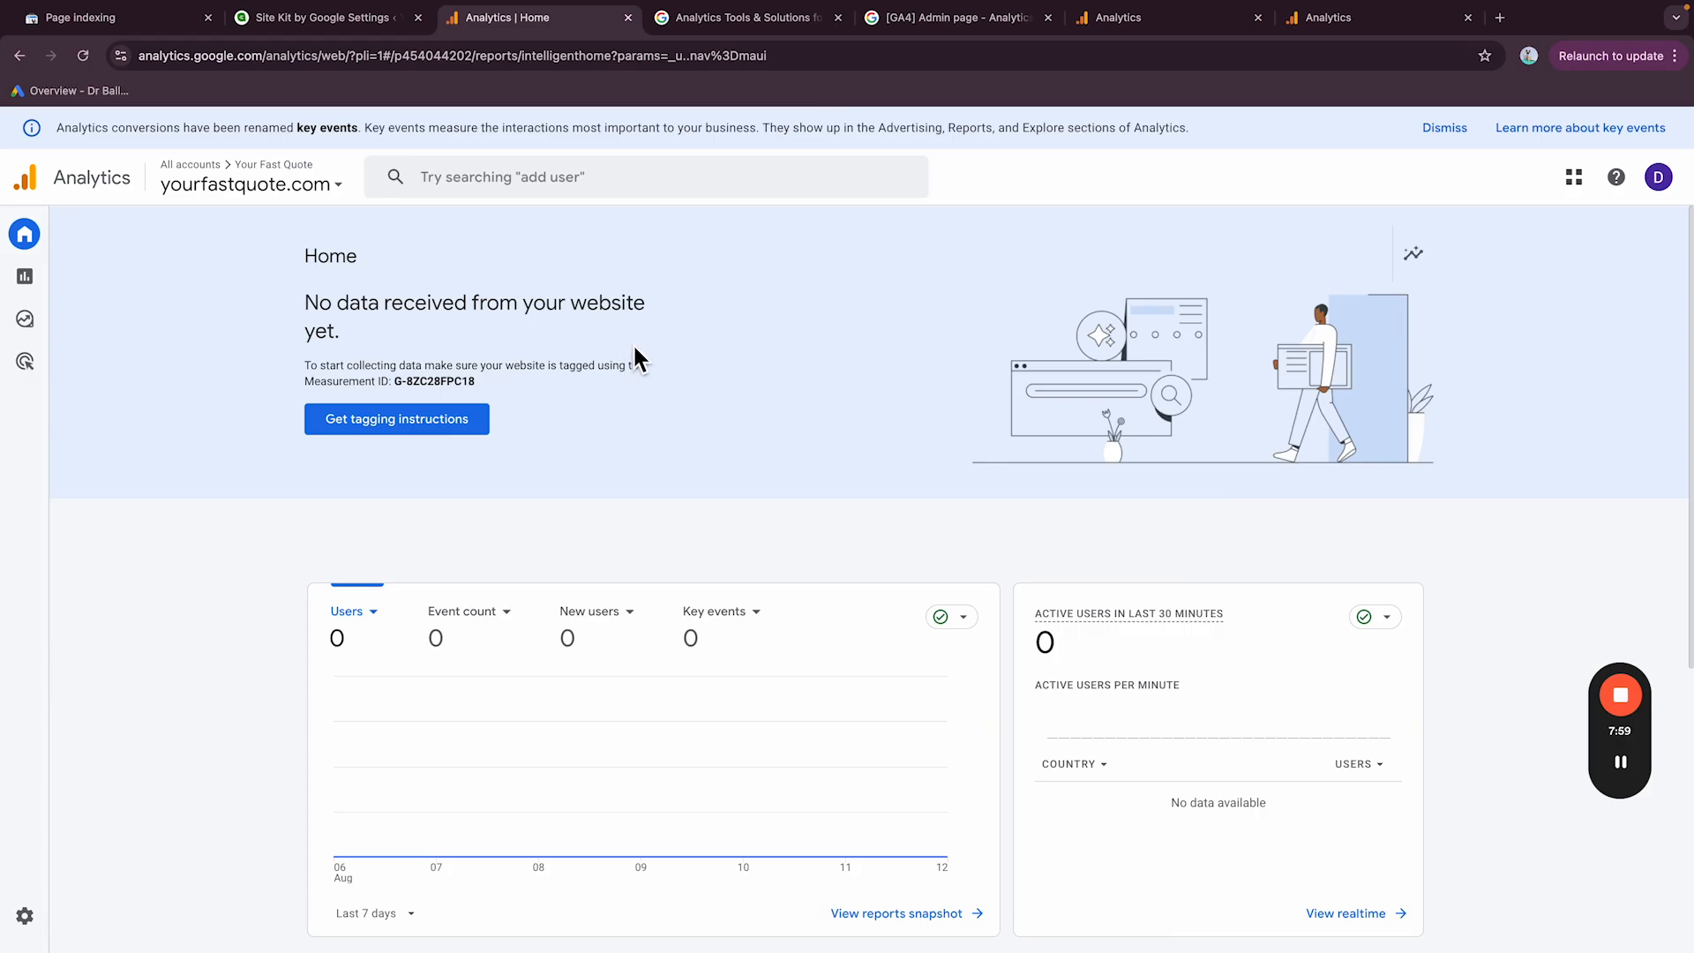
mouse_move(9, 760)
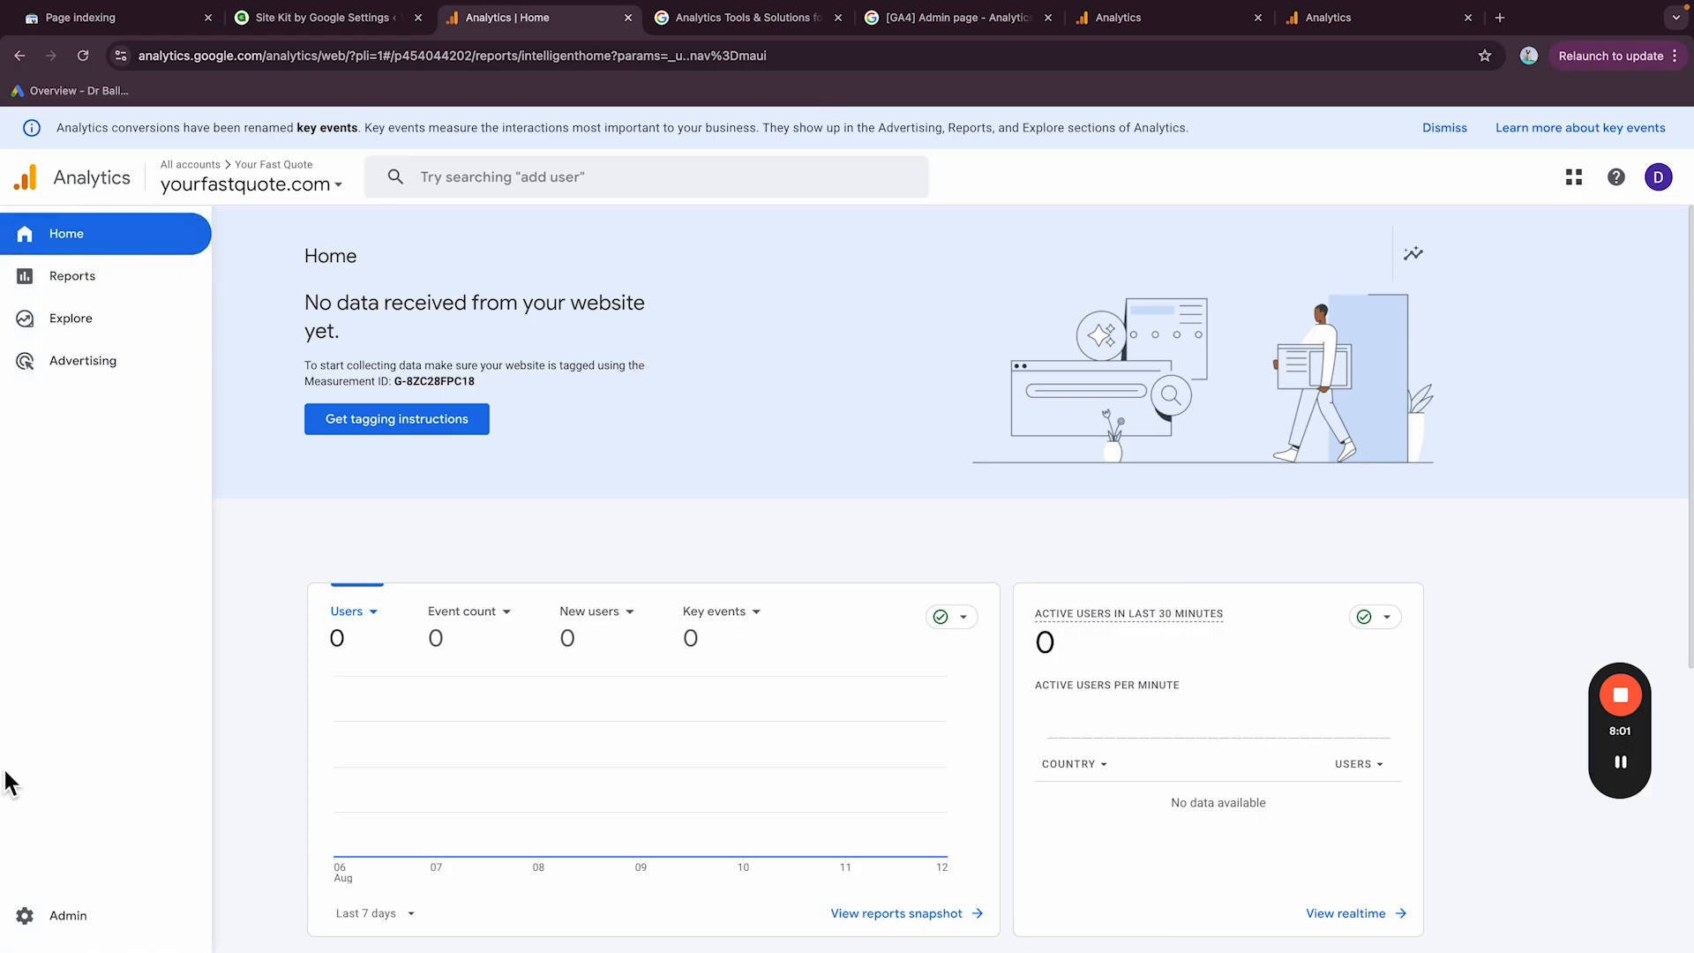
left_click(46, 928)
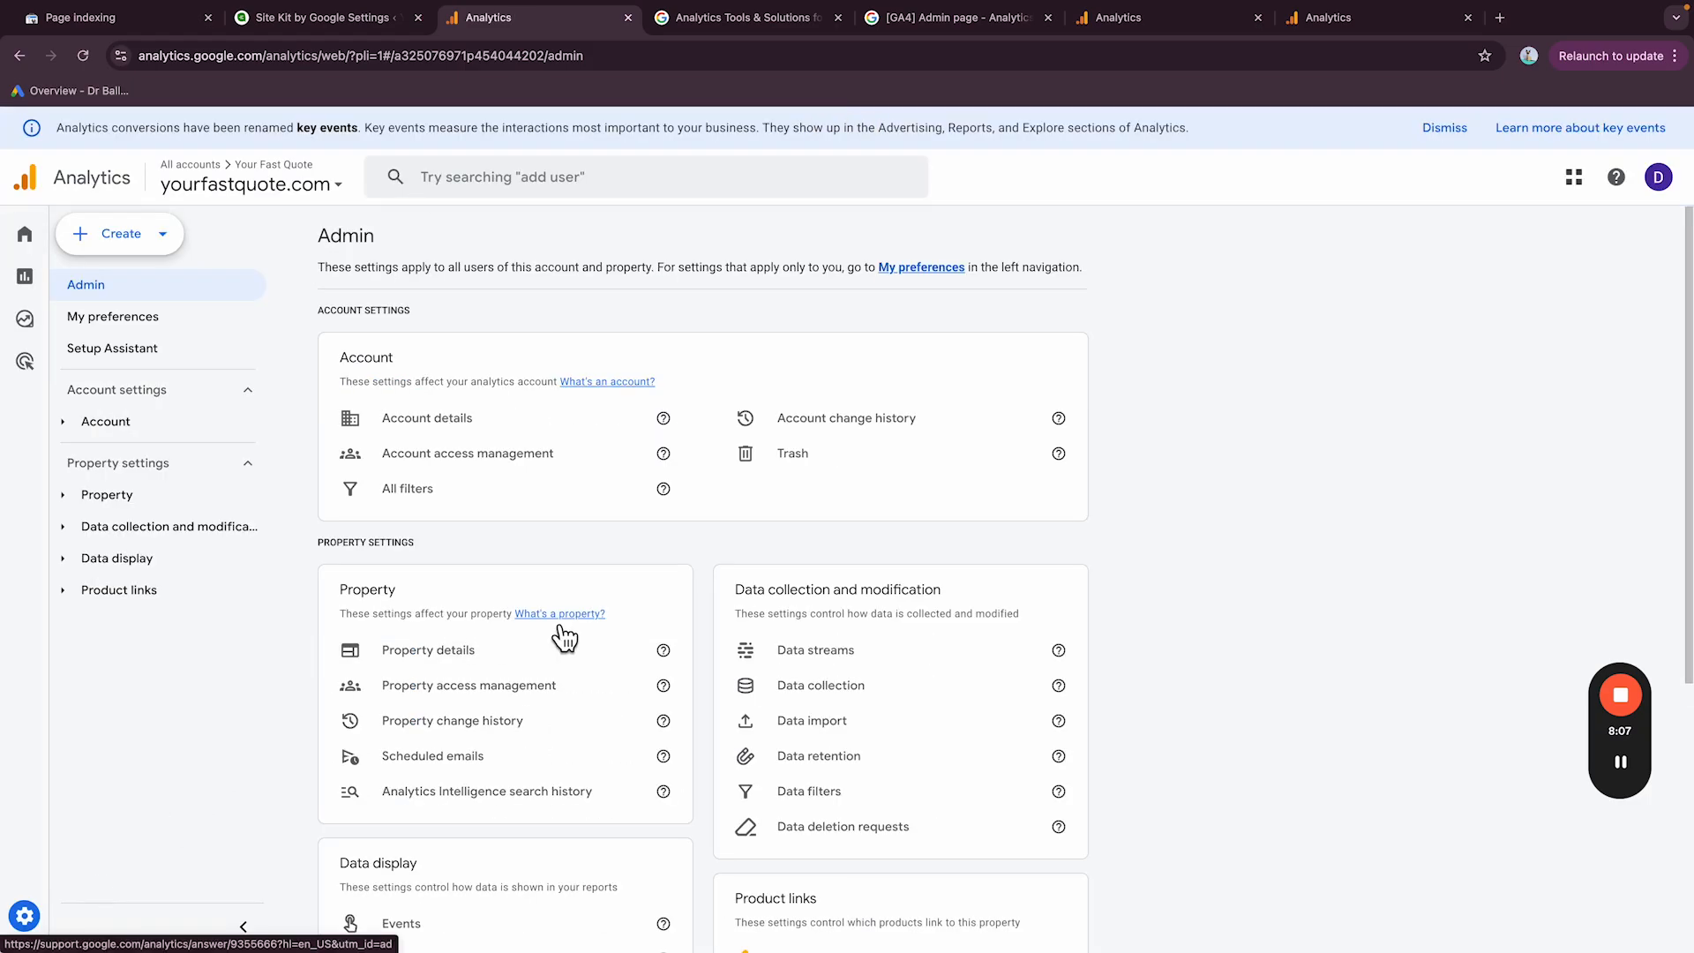
left_click(815, 653)
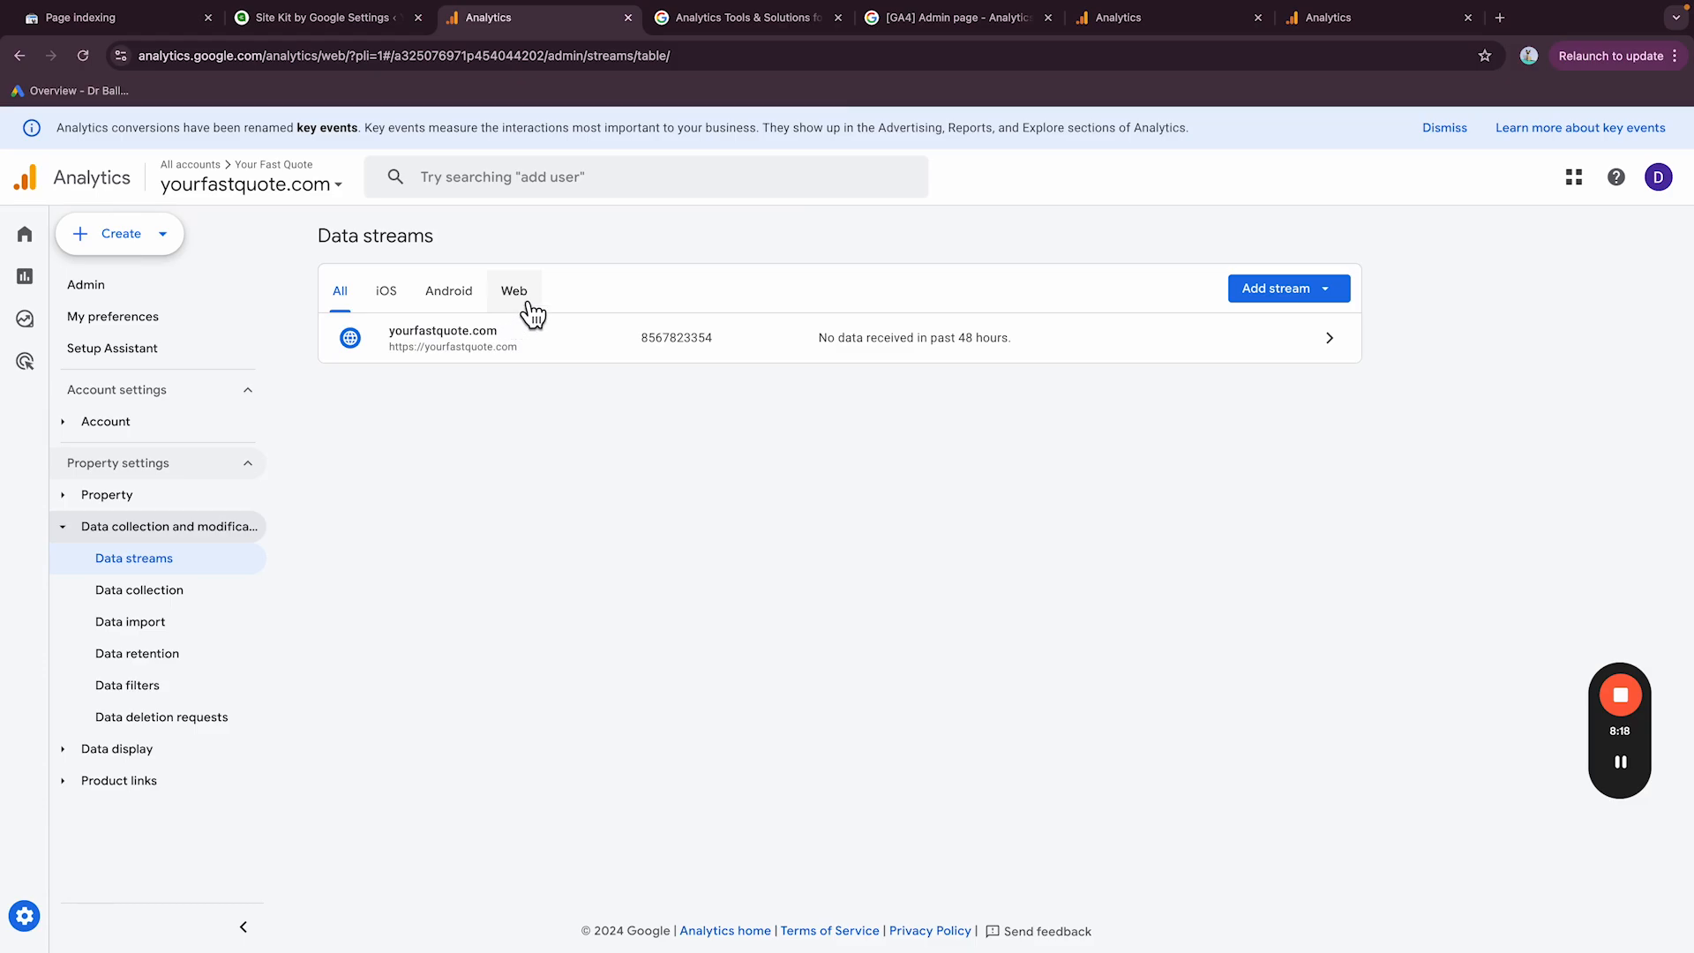
left_click(530, 306)
left_click(586, 357)
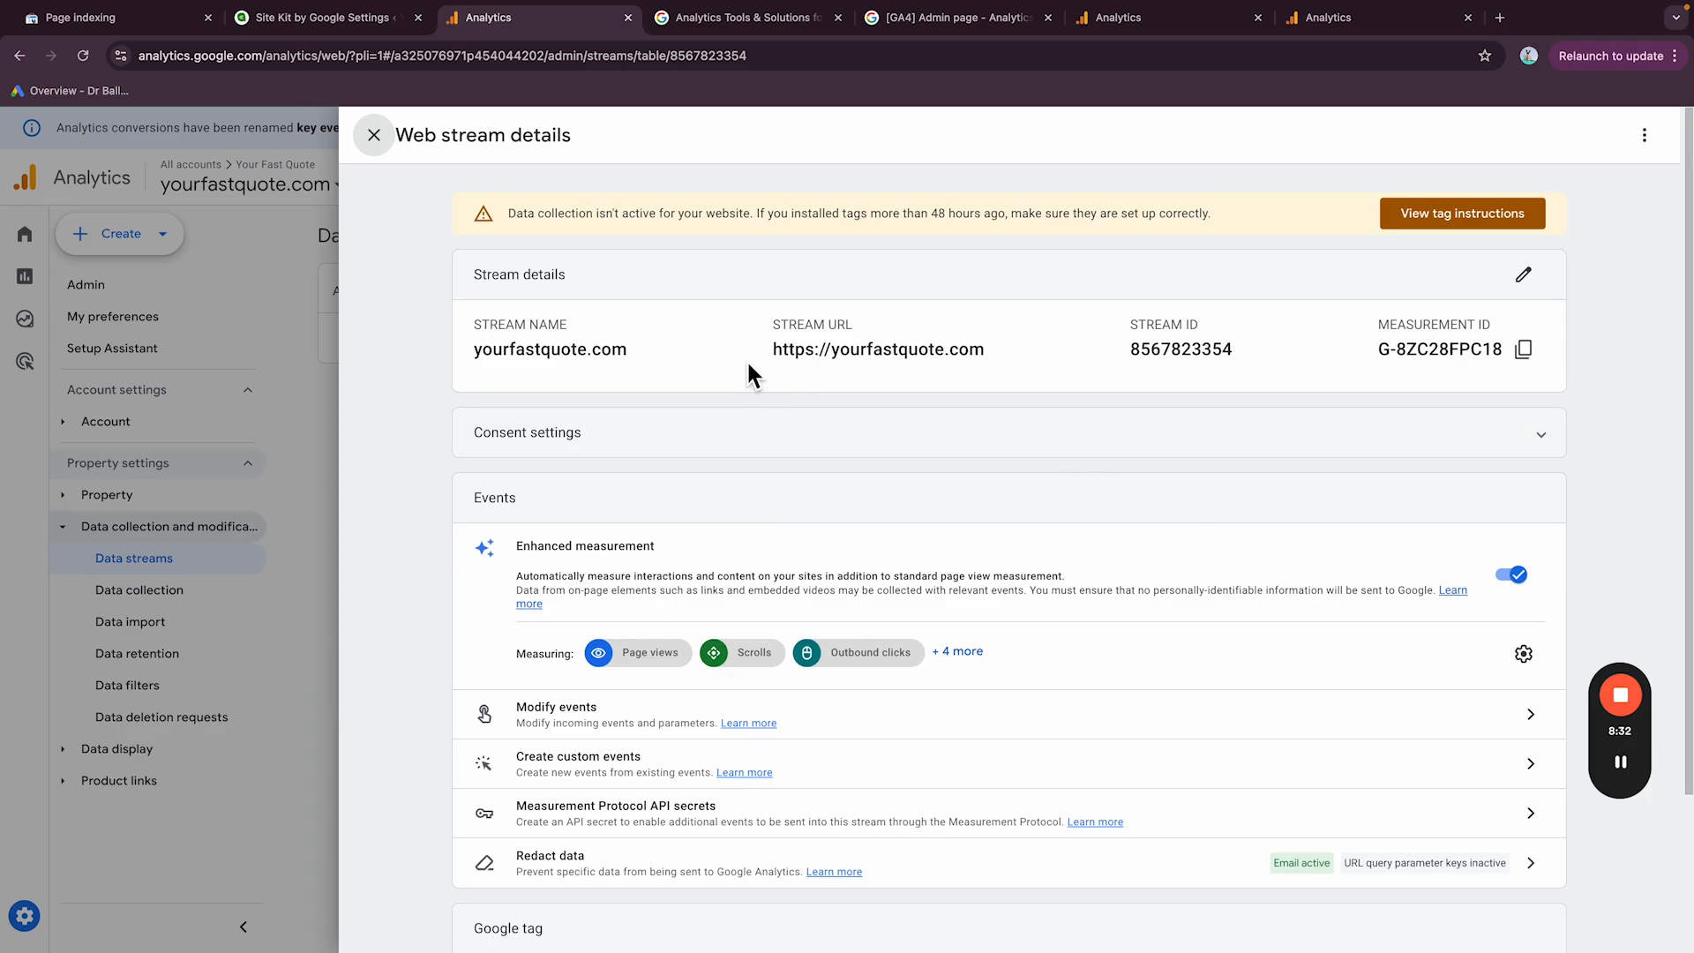
scroll(992, 522, "down", 1)
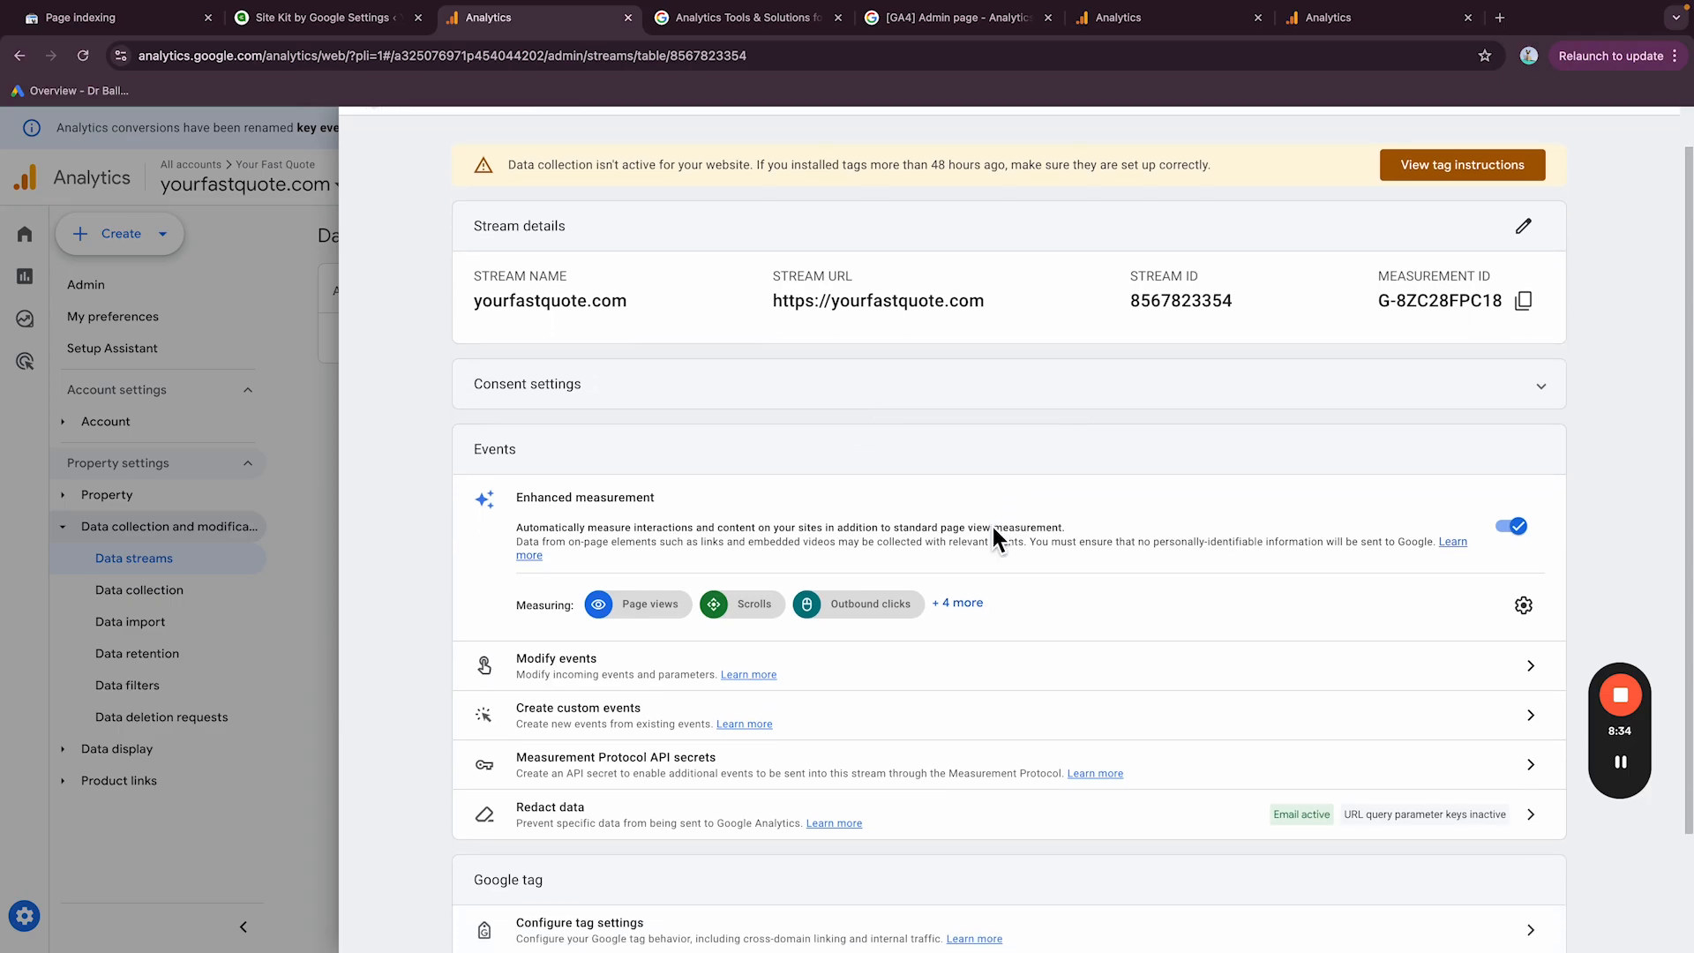
scroll(992, 522, "up", 1)
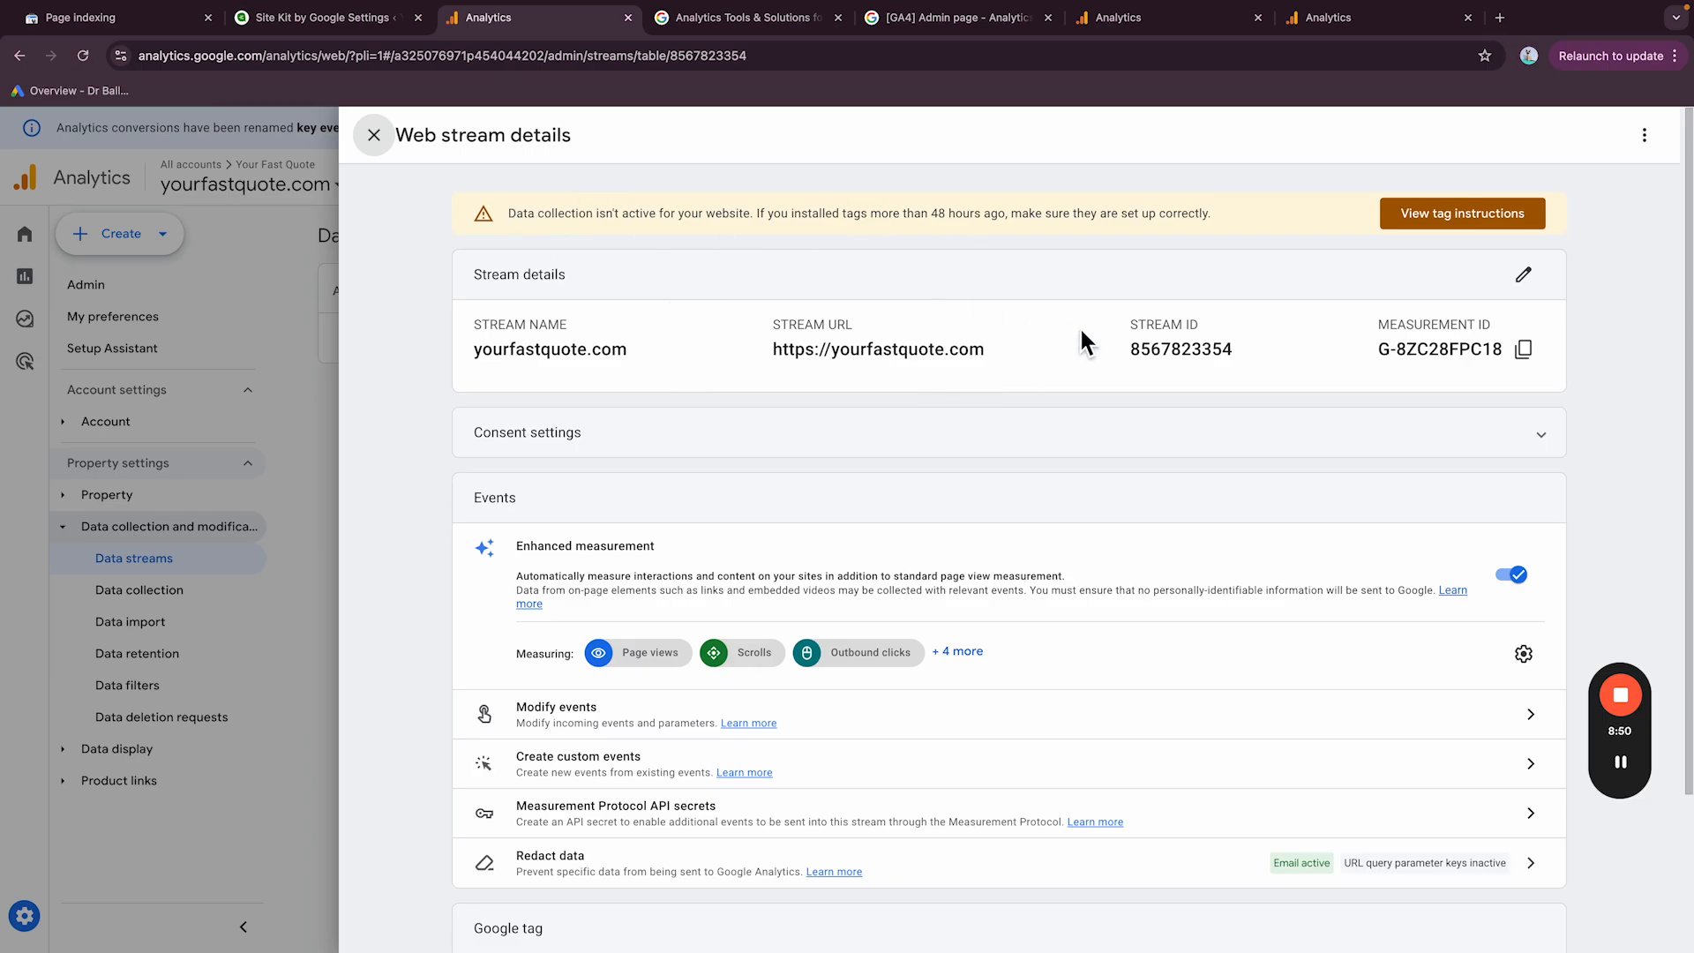
Step: Review the stream's enhanced measurement options, save them with every event type enabled and close the stream details
scroll(1068, 331, "down", 1)
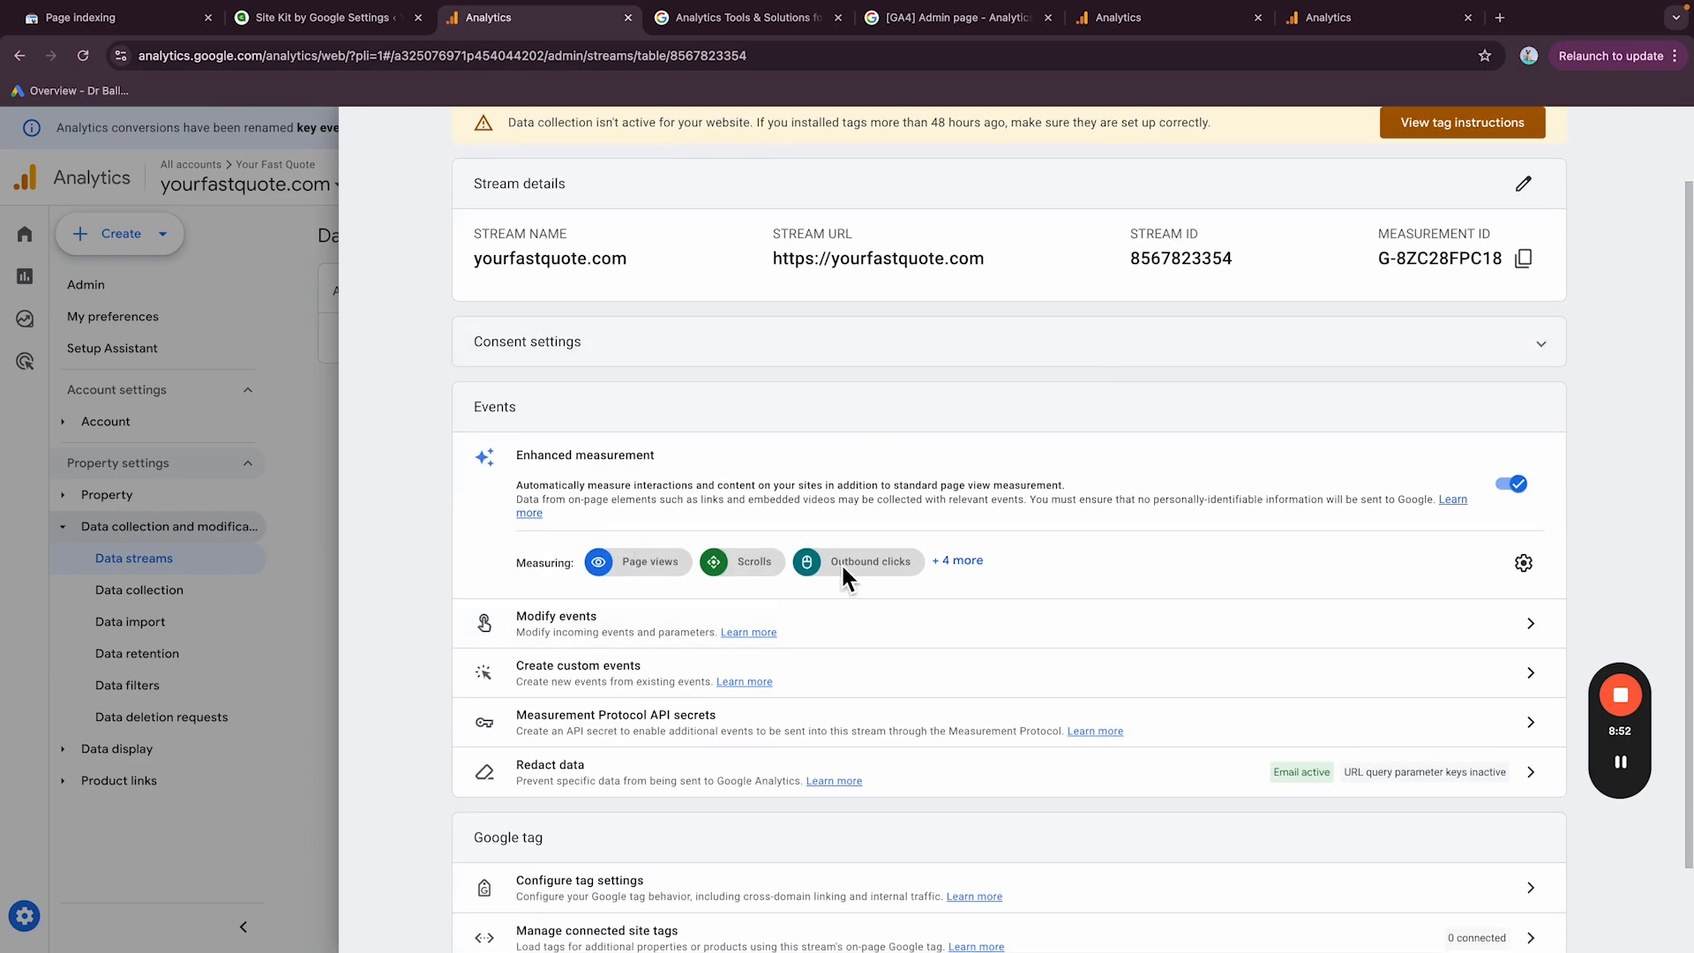
left_click(1523, 565)
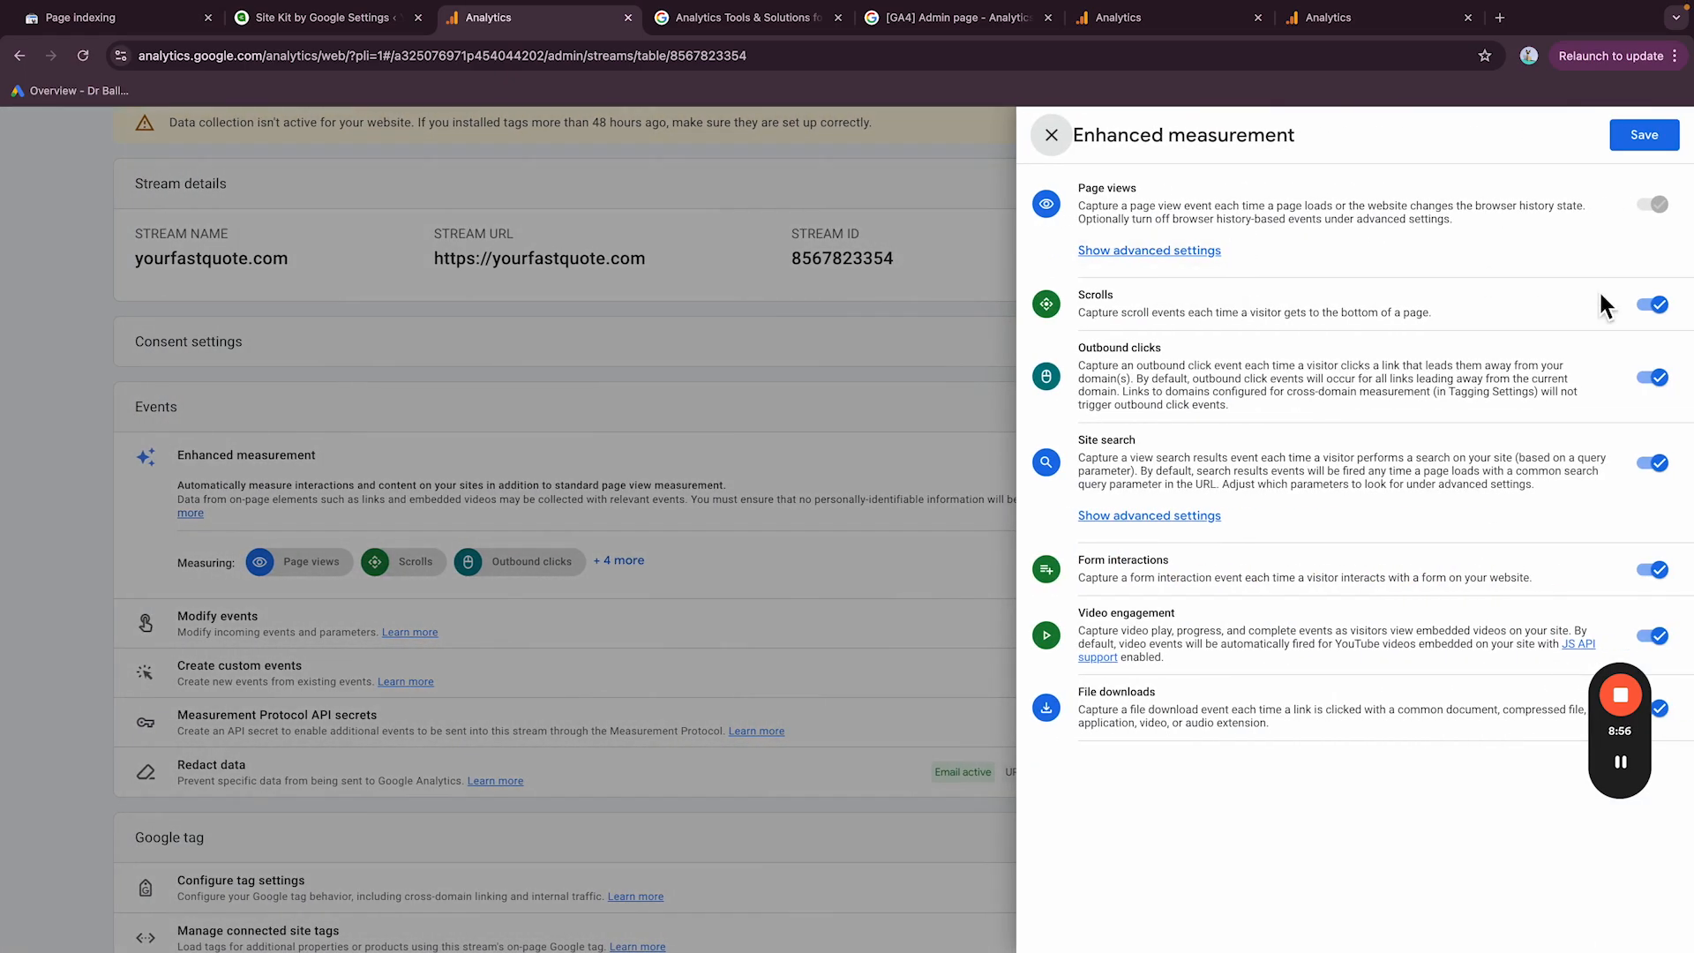
left_click_drag(1618, 642, 723, 722)
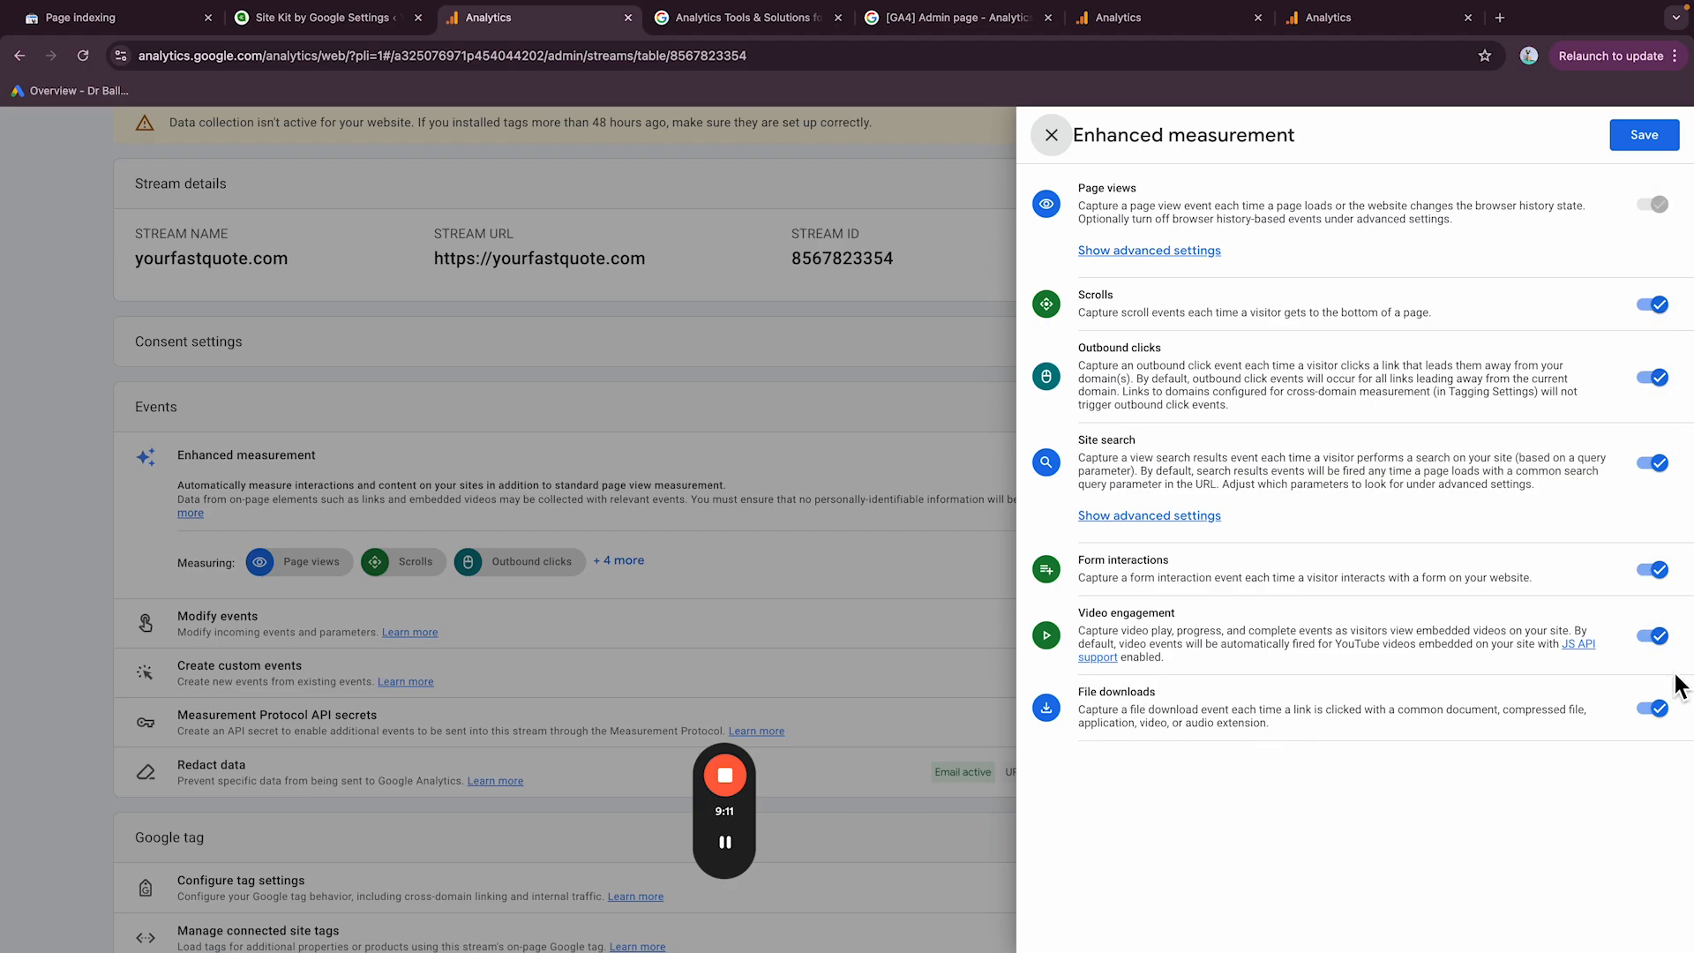
left_click(1664, 150)
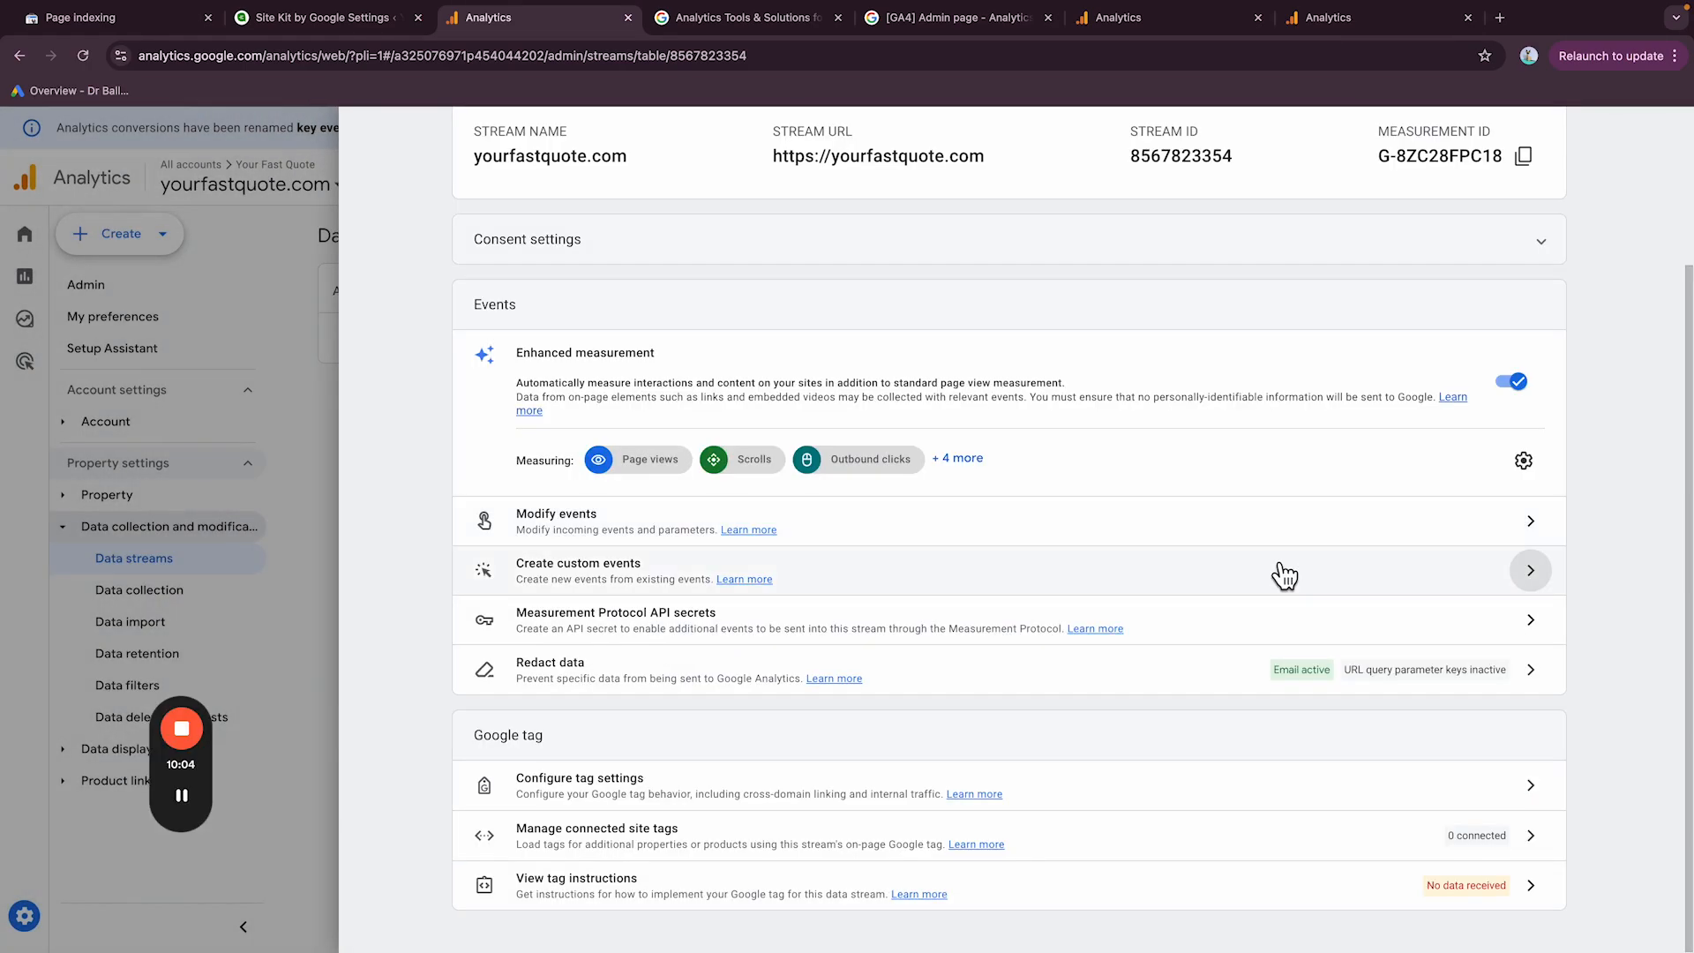
scroll(1283, 575, "up", 3)
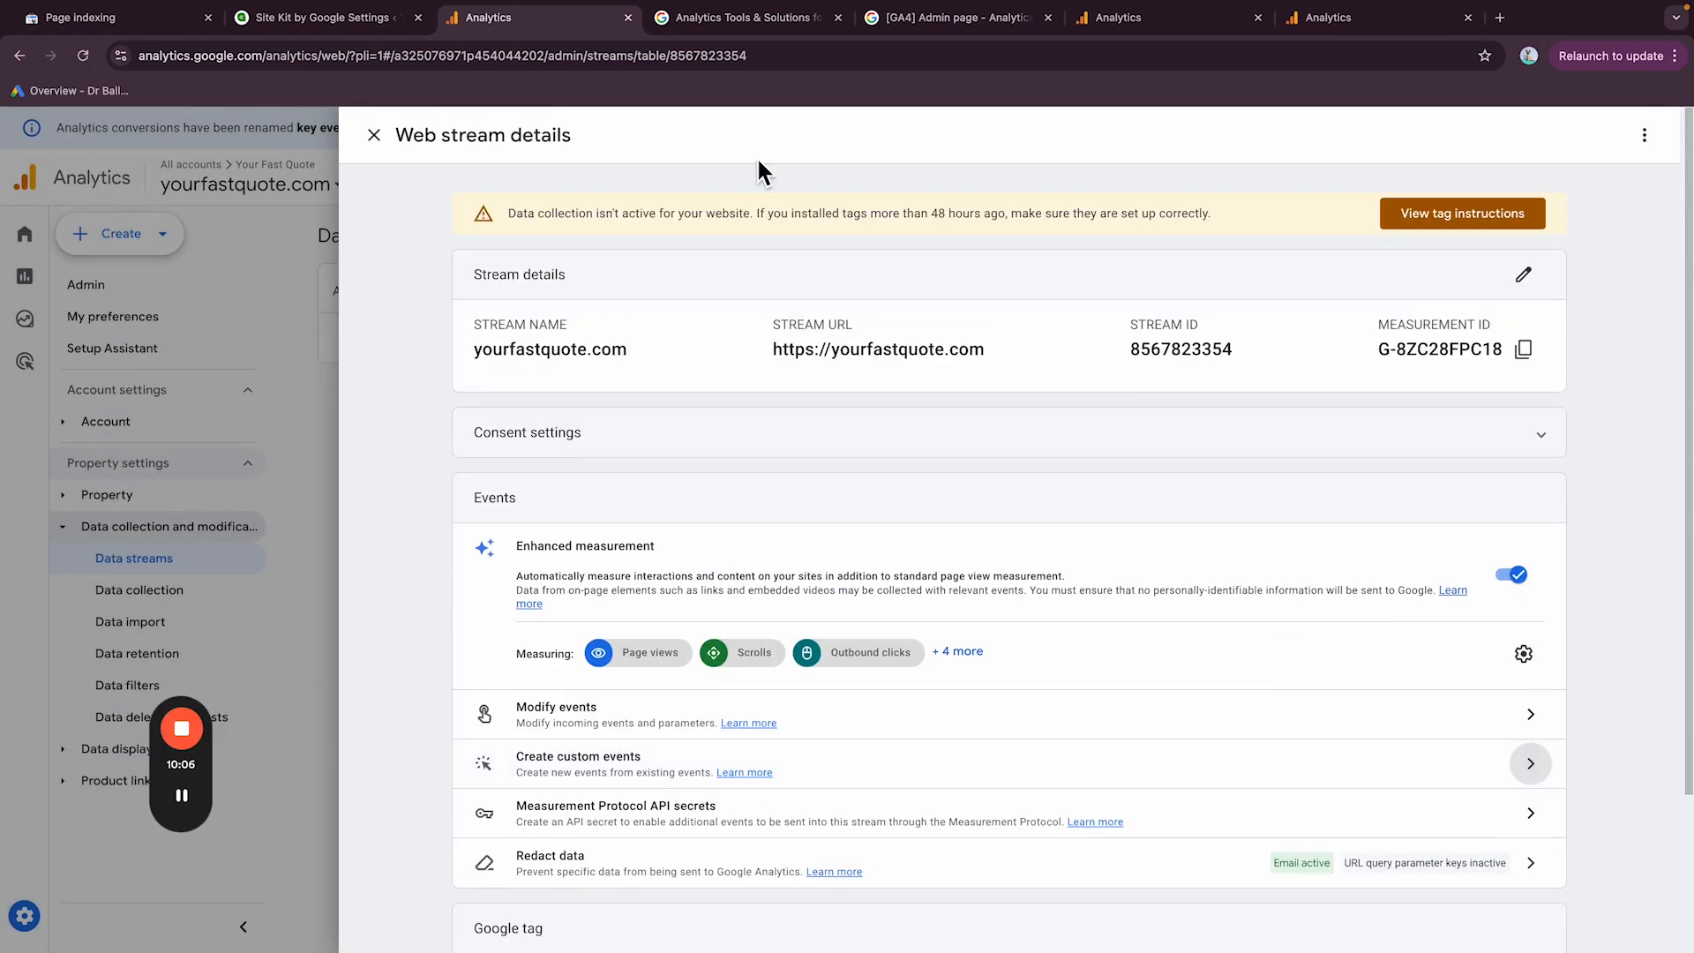
left_click(376, 137)
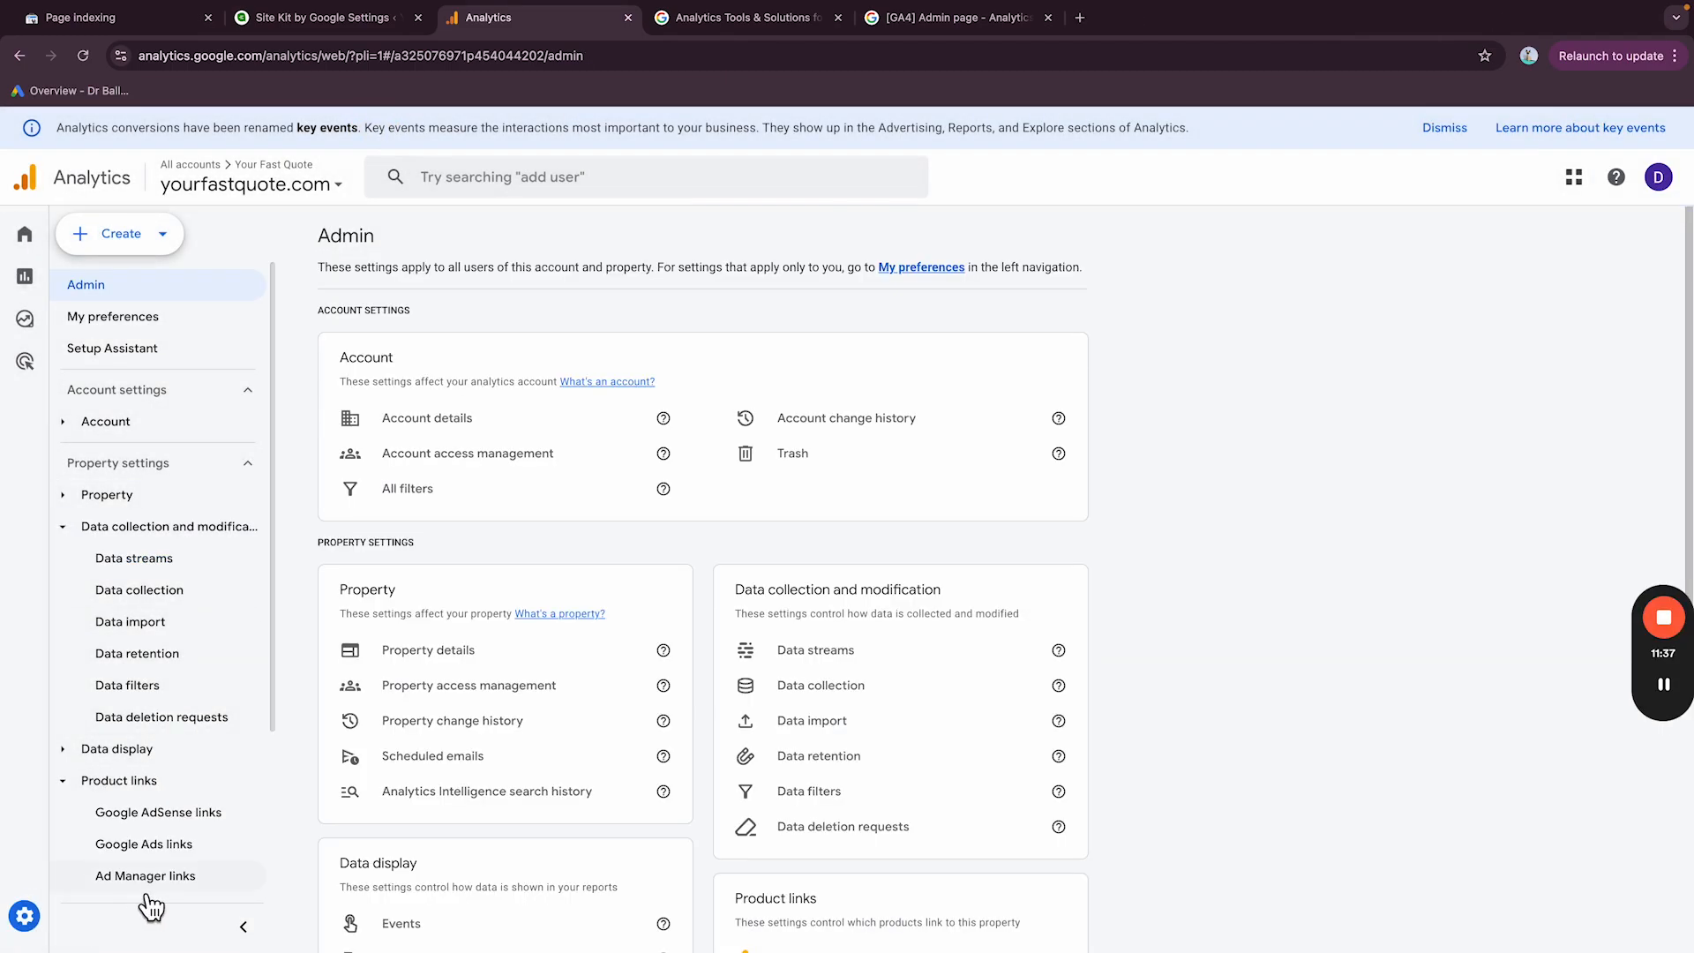
Step: Start a new Google Ads link for the property and choose the managed Google Ads account listed
scroll(321, 804, "down", 1)
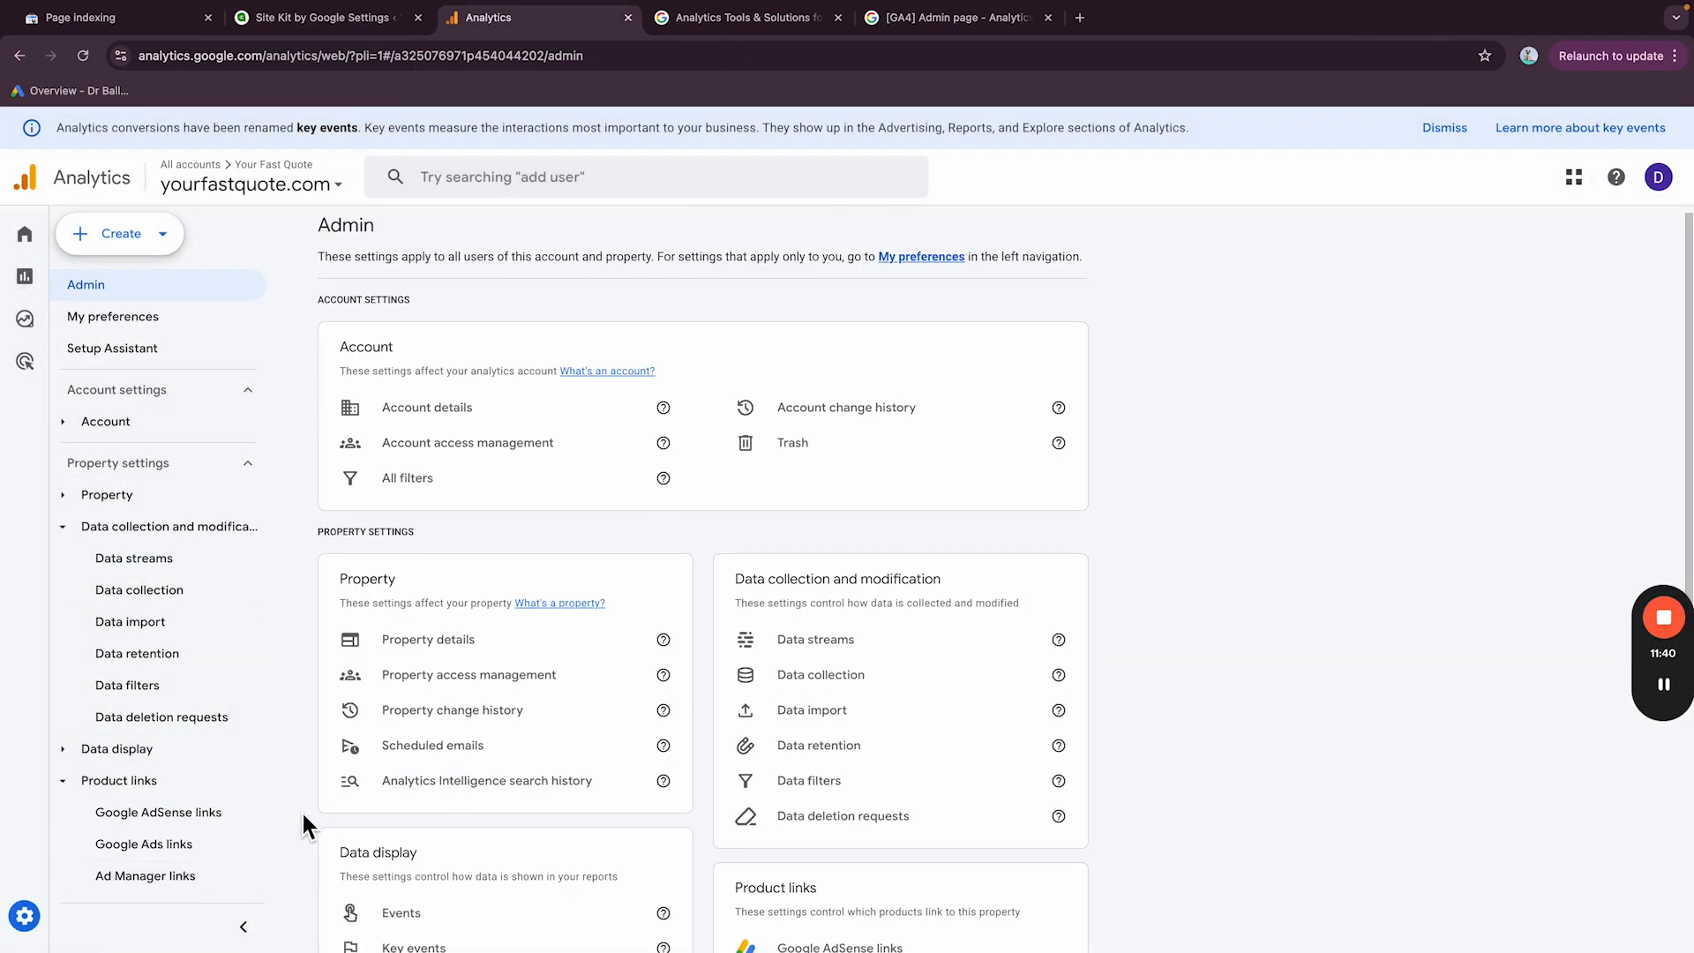
scroll(611, 806, "down", 2)
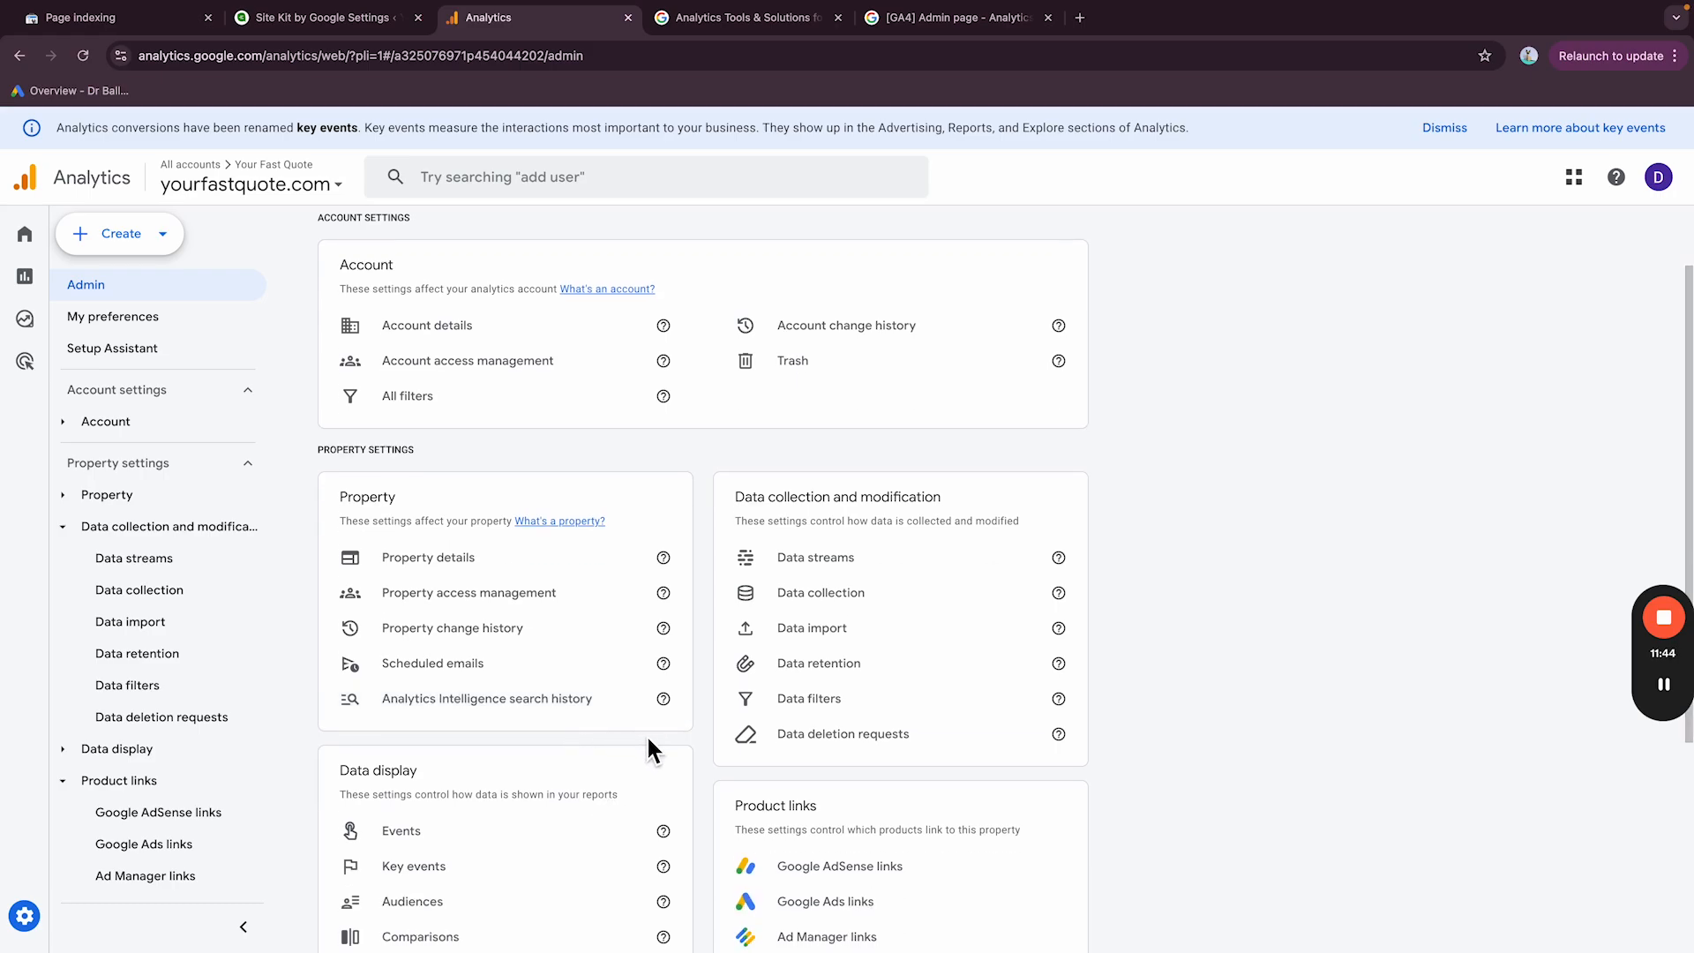
scroll(949, 720, "down", 5)
scroll(907, 652, "down", 3)
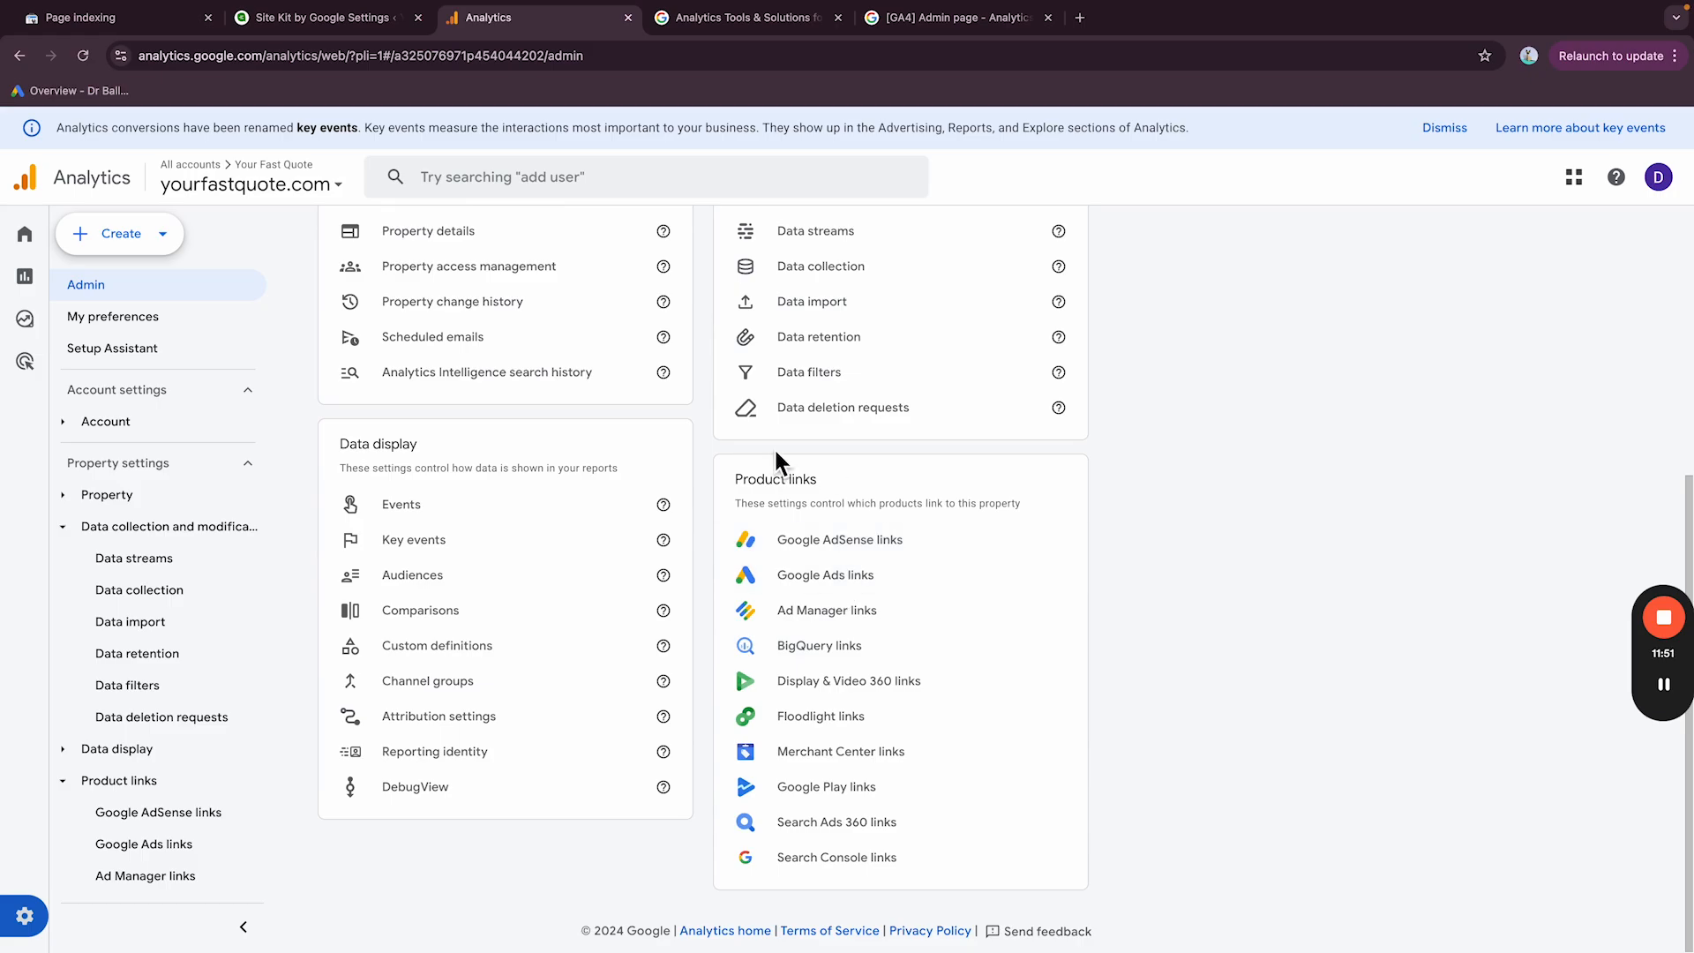
left_click(836, 589)
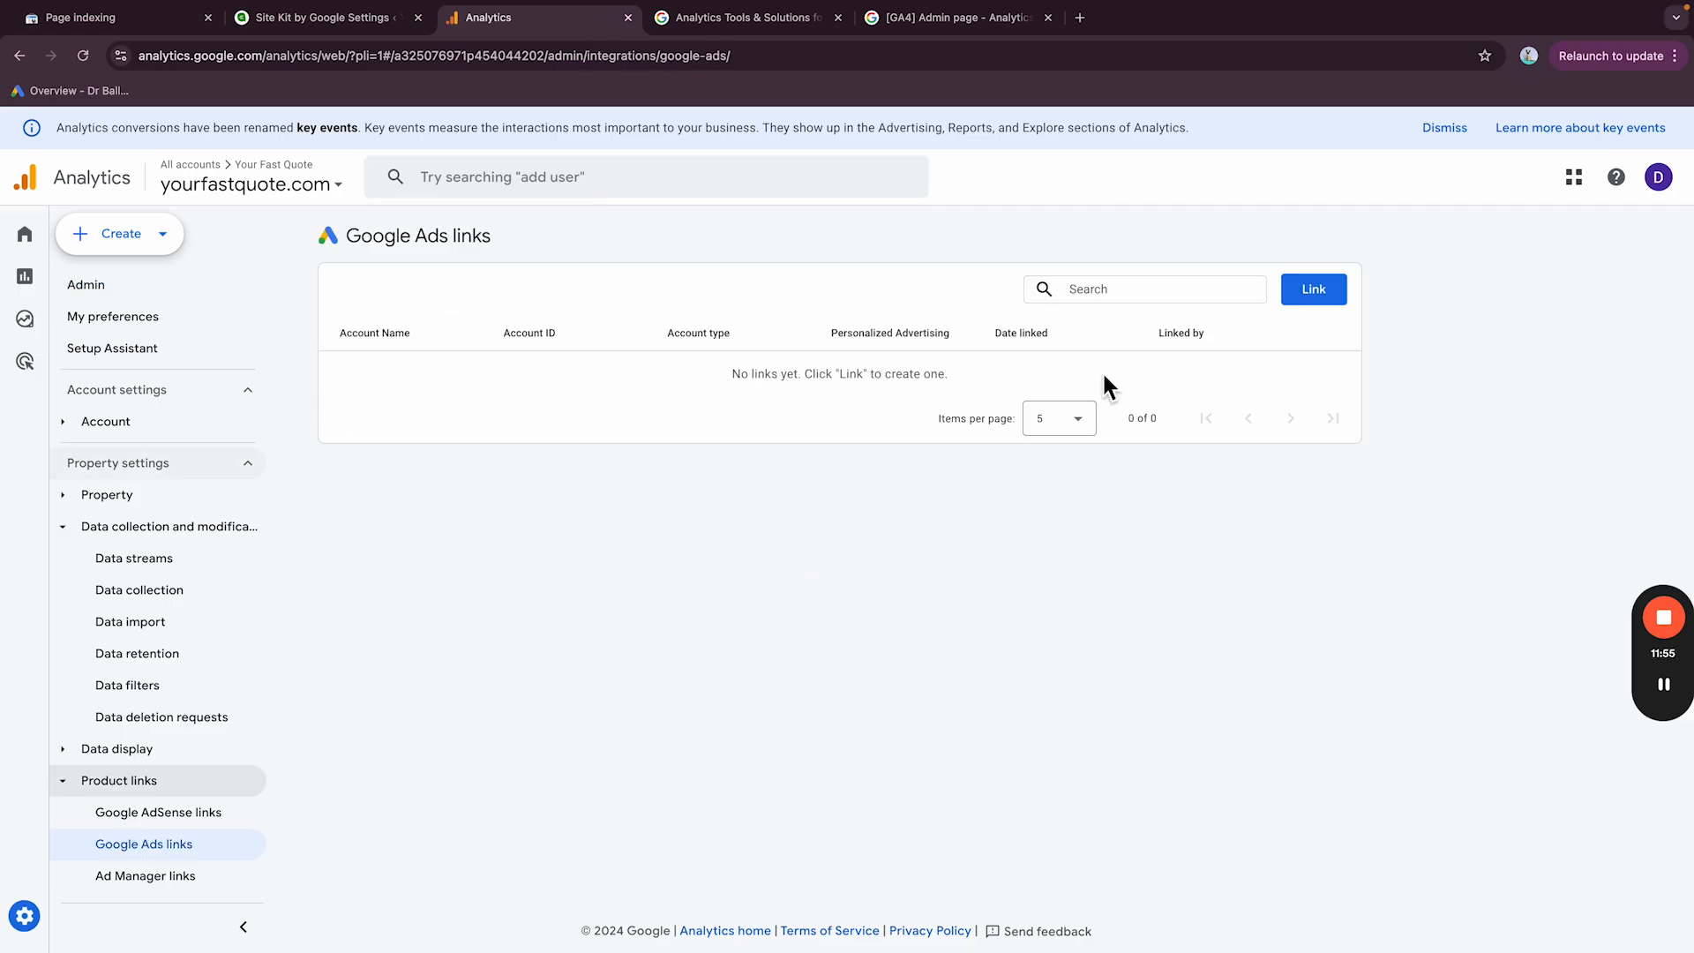
left_click(1313, 292)
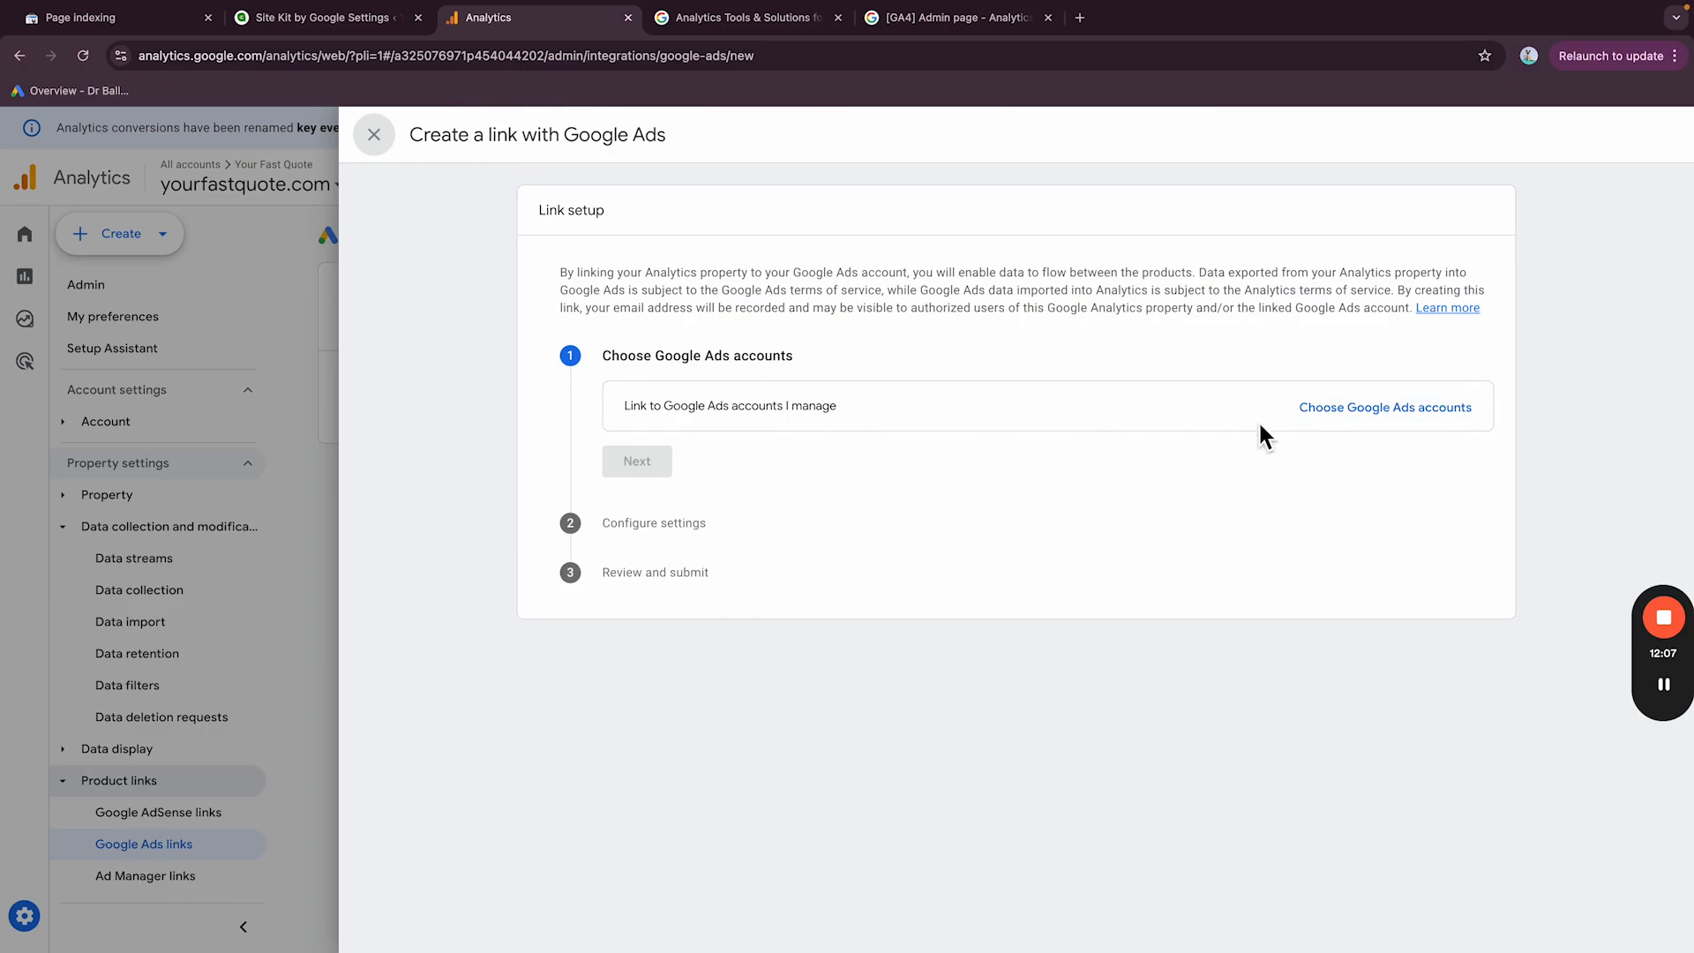
left_click(1345, 411)
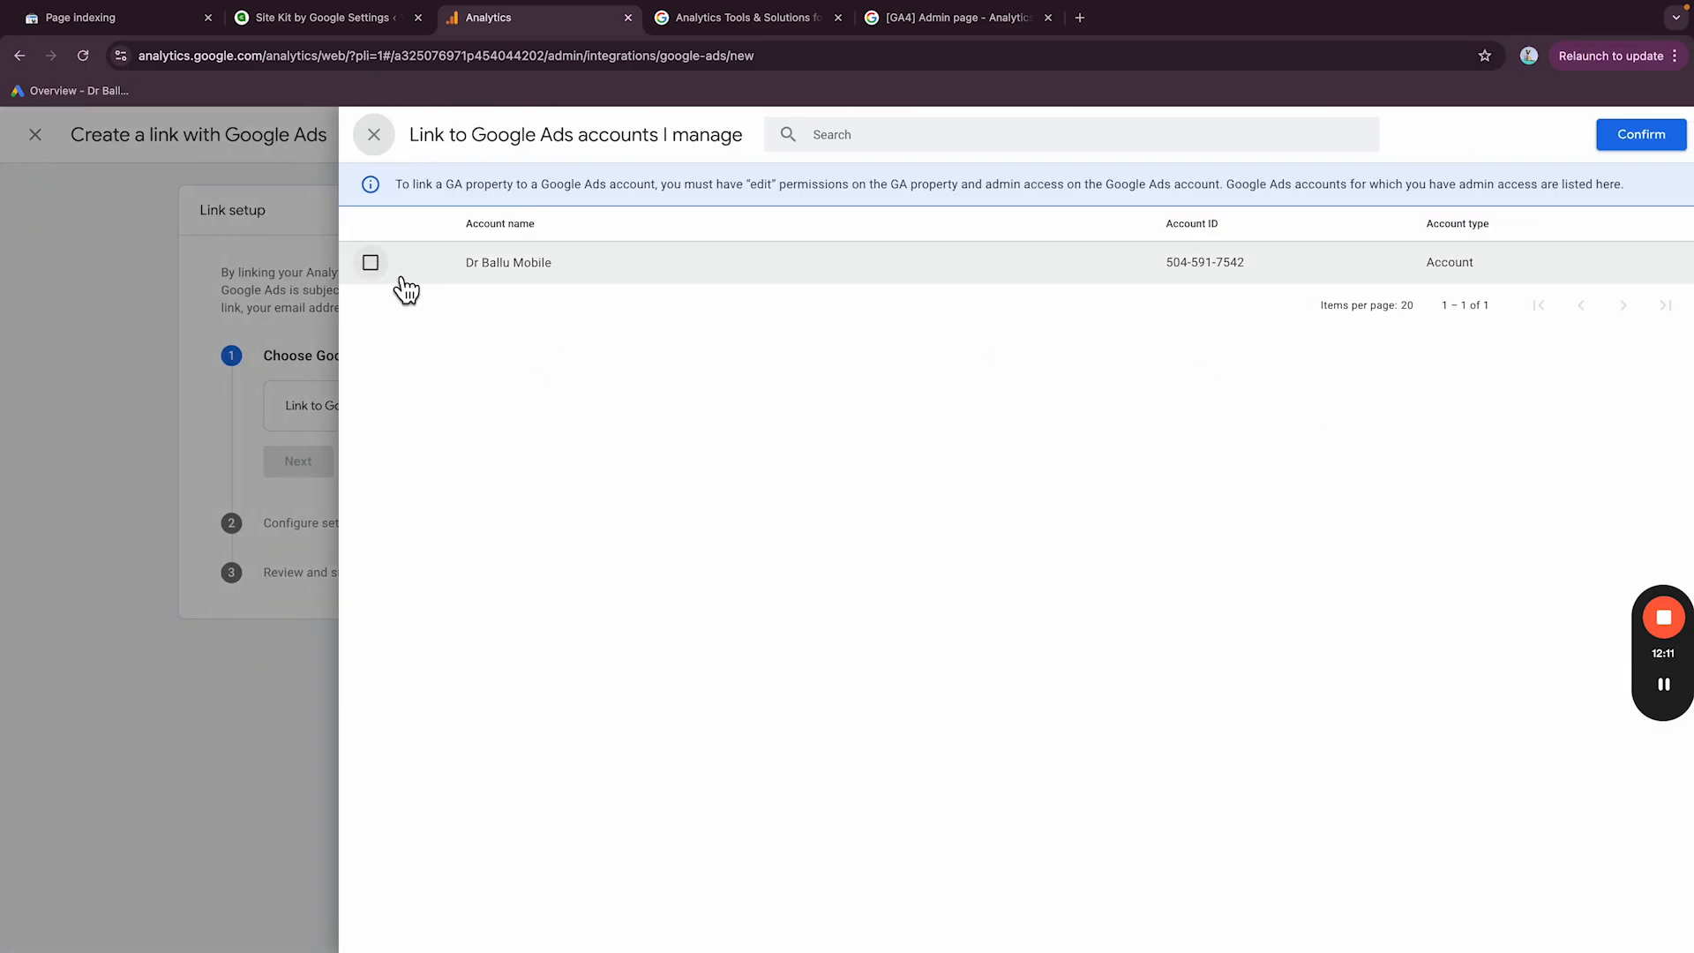
left_click(372, 263)
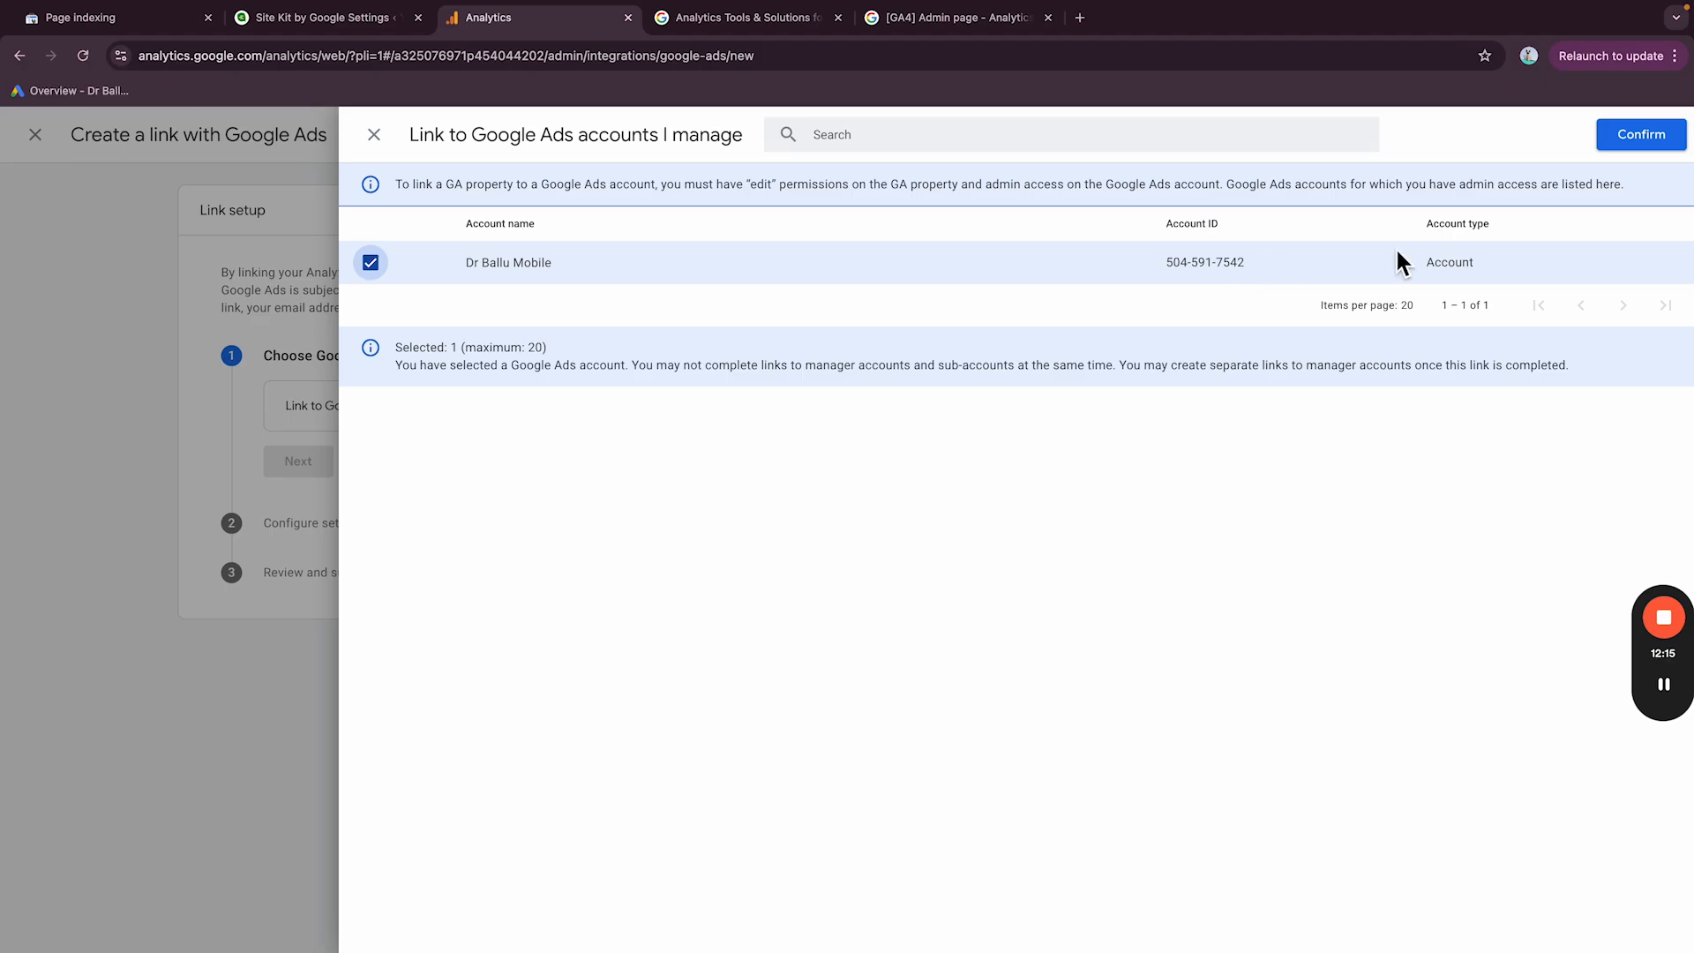
left_click(1646, 139)
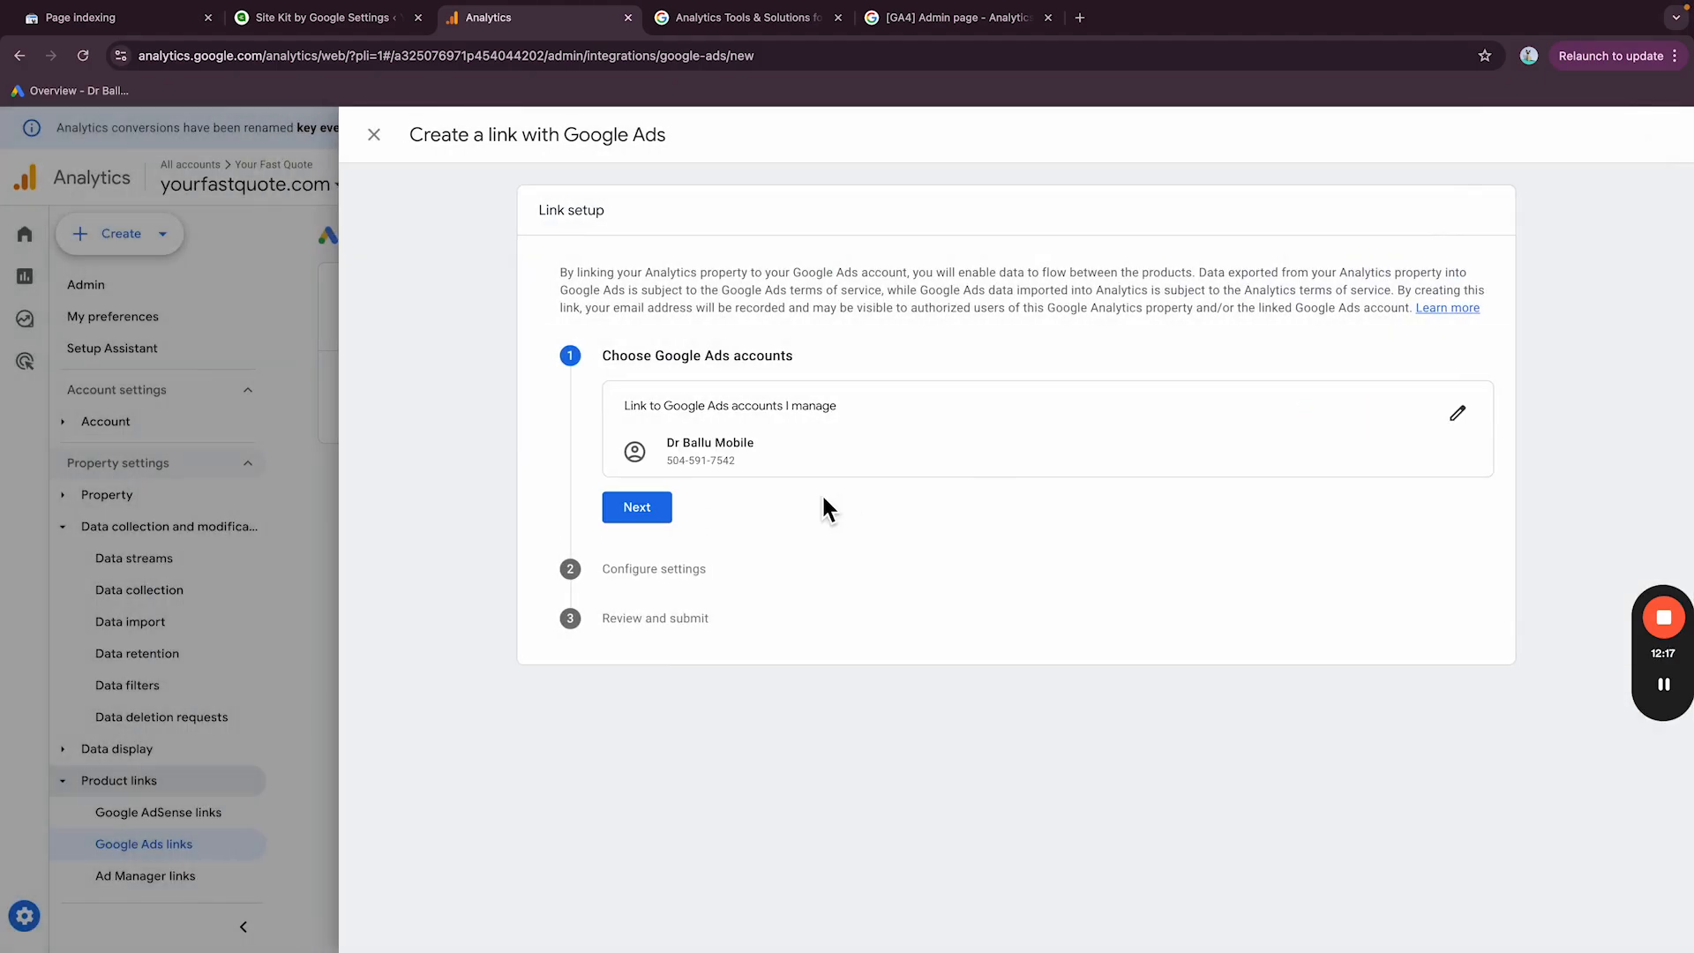
left_click(661, 511)
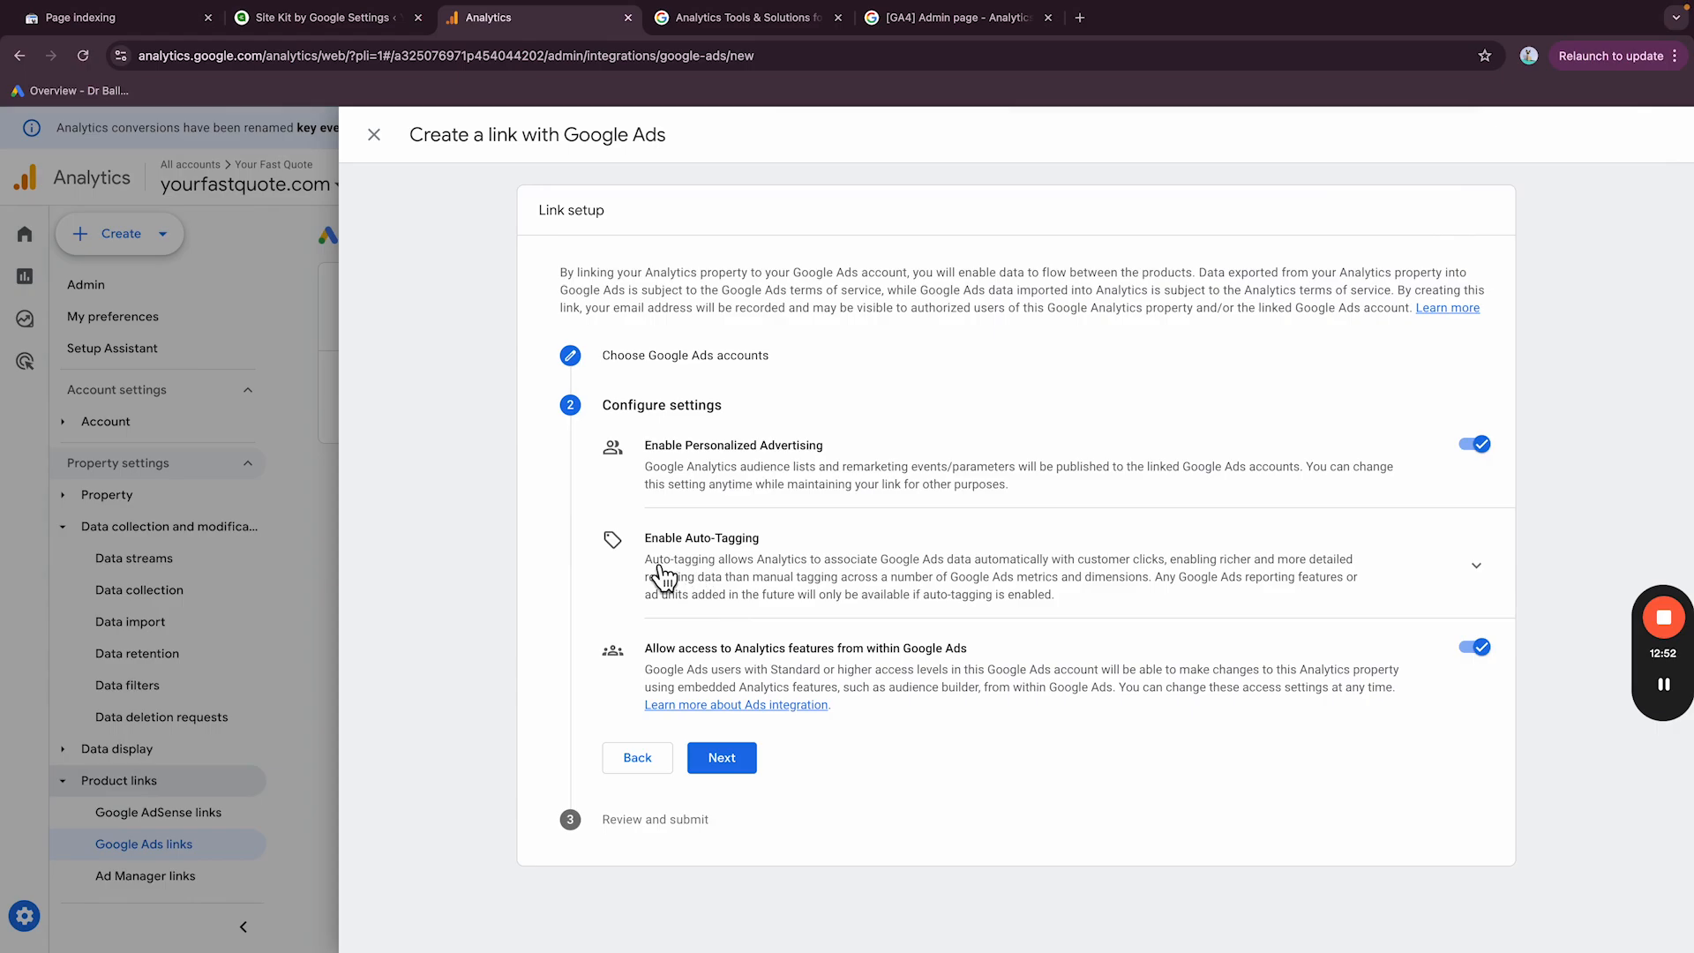
Step: Review the auto-tagging options, keep personalized advertising and Analytics feature access enabled, and submit the Google Ads link
left_click(1475, 565)
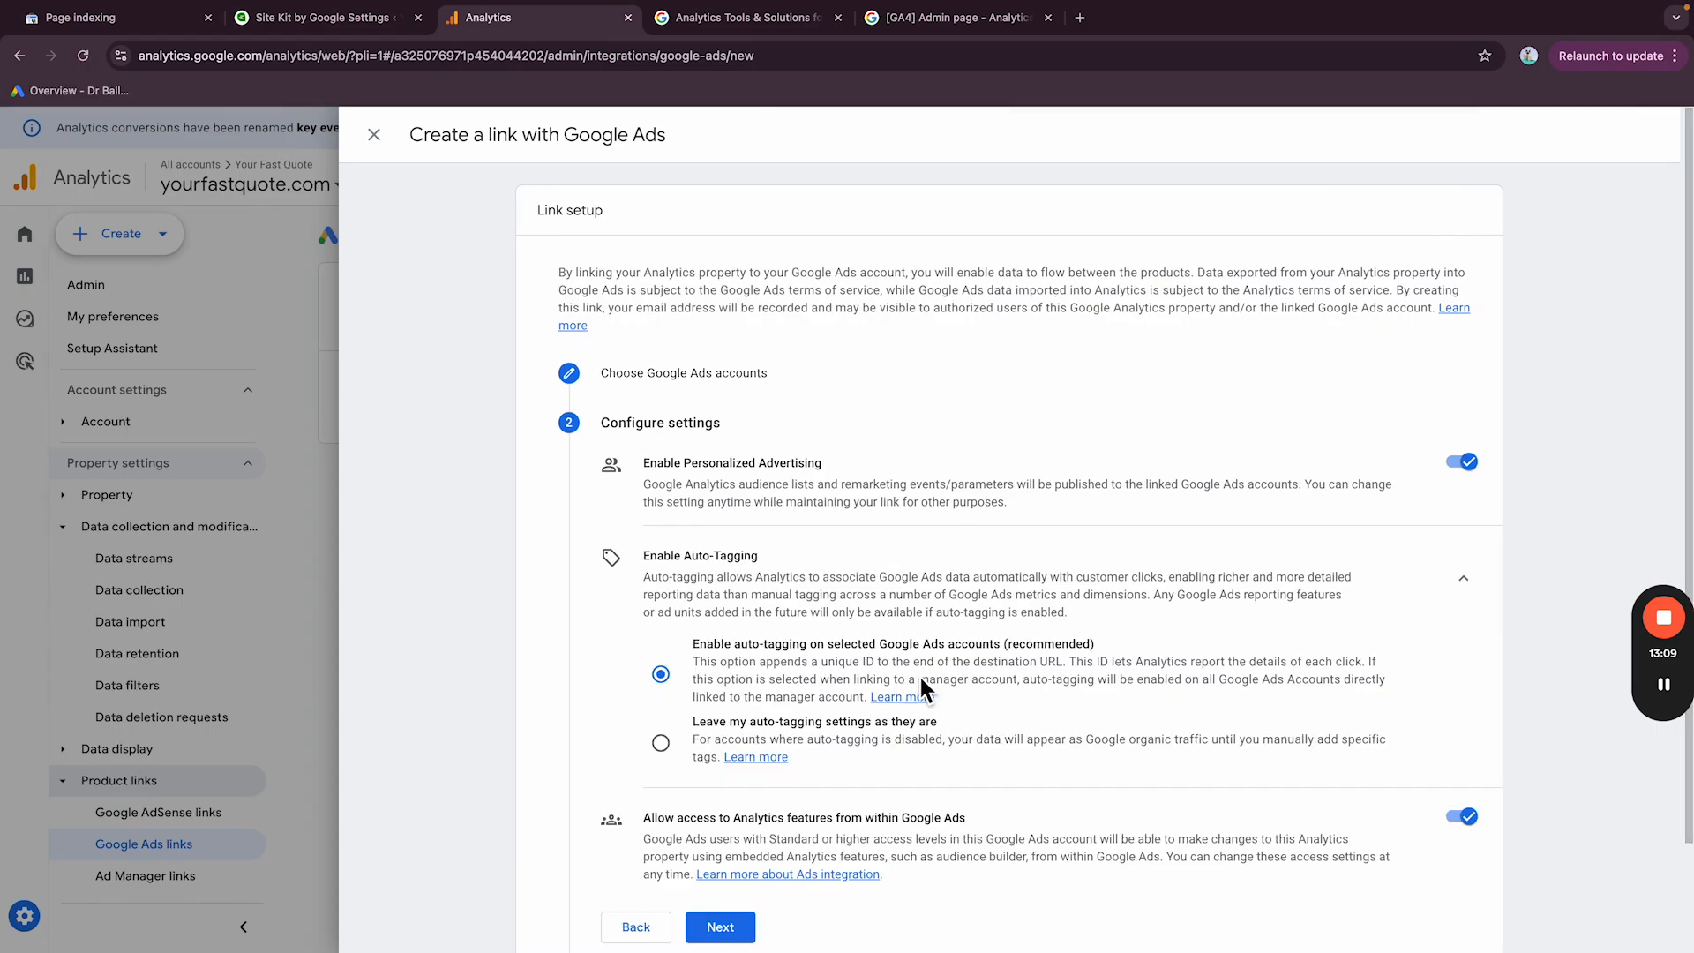
scroll(956, 672, "down", 1)
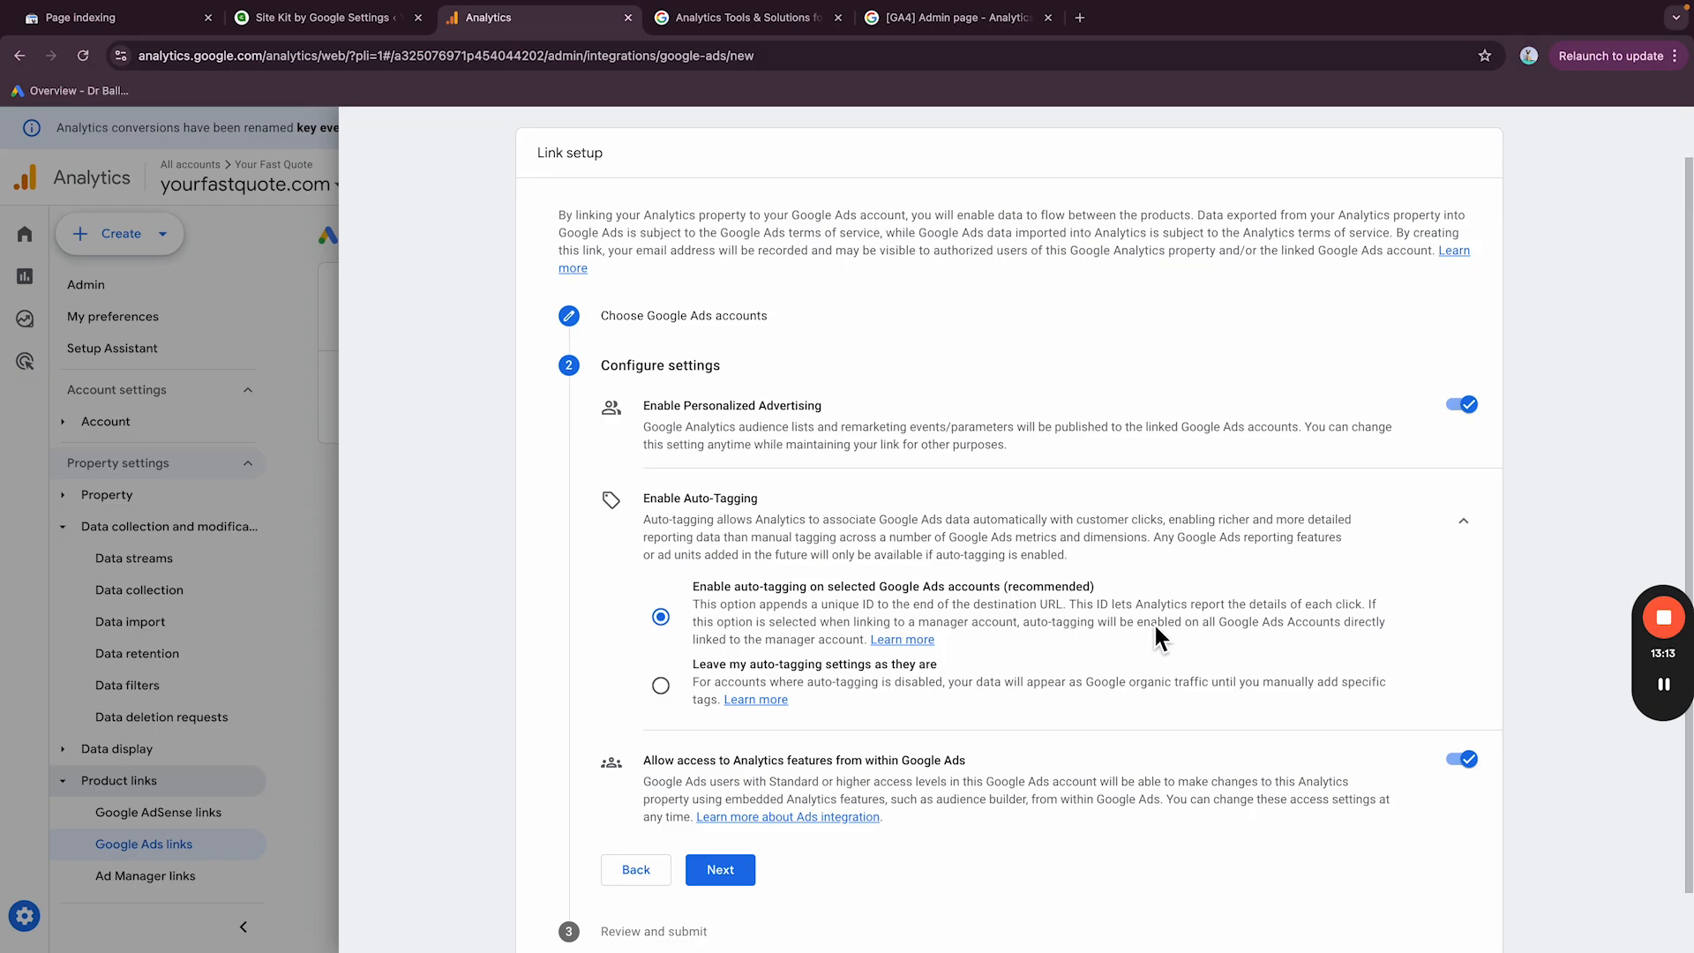
scroll(1120, 609, "down", 1)
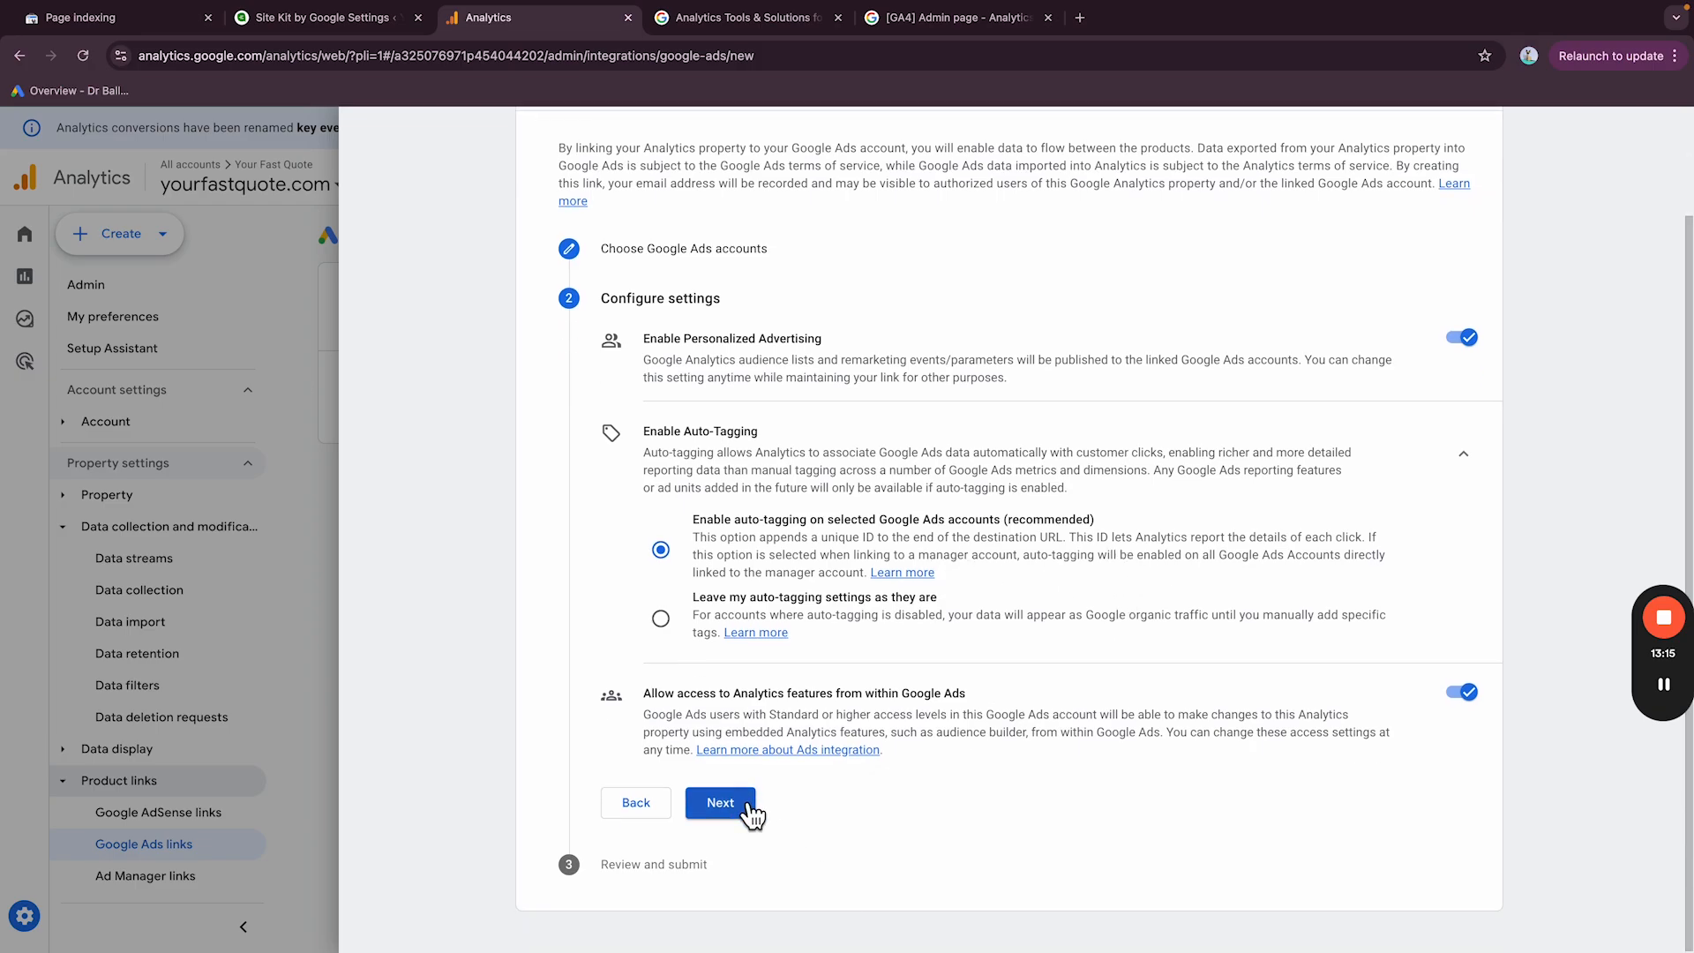
left_click(746, 802)
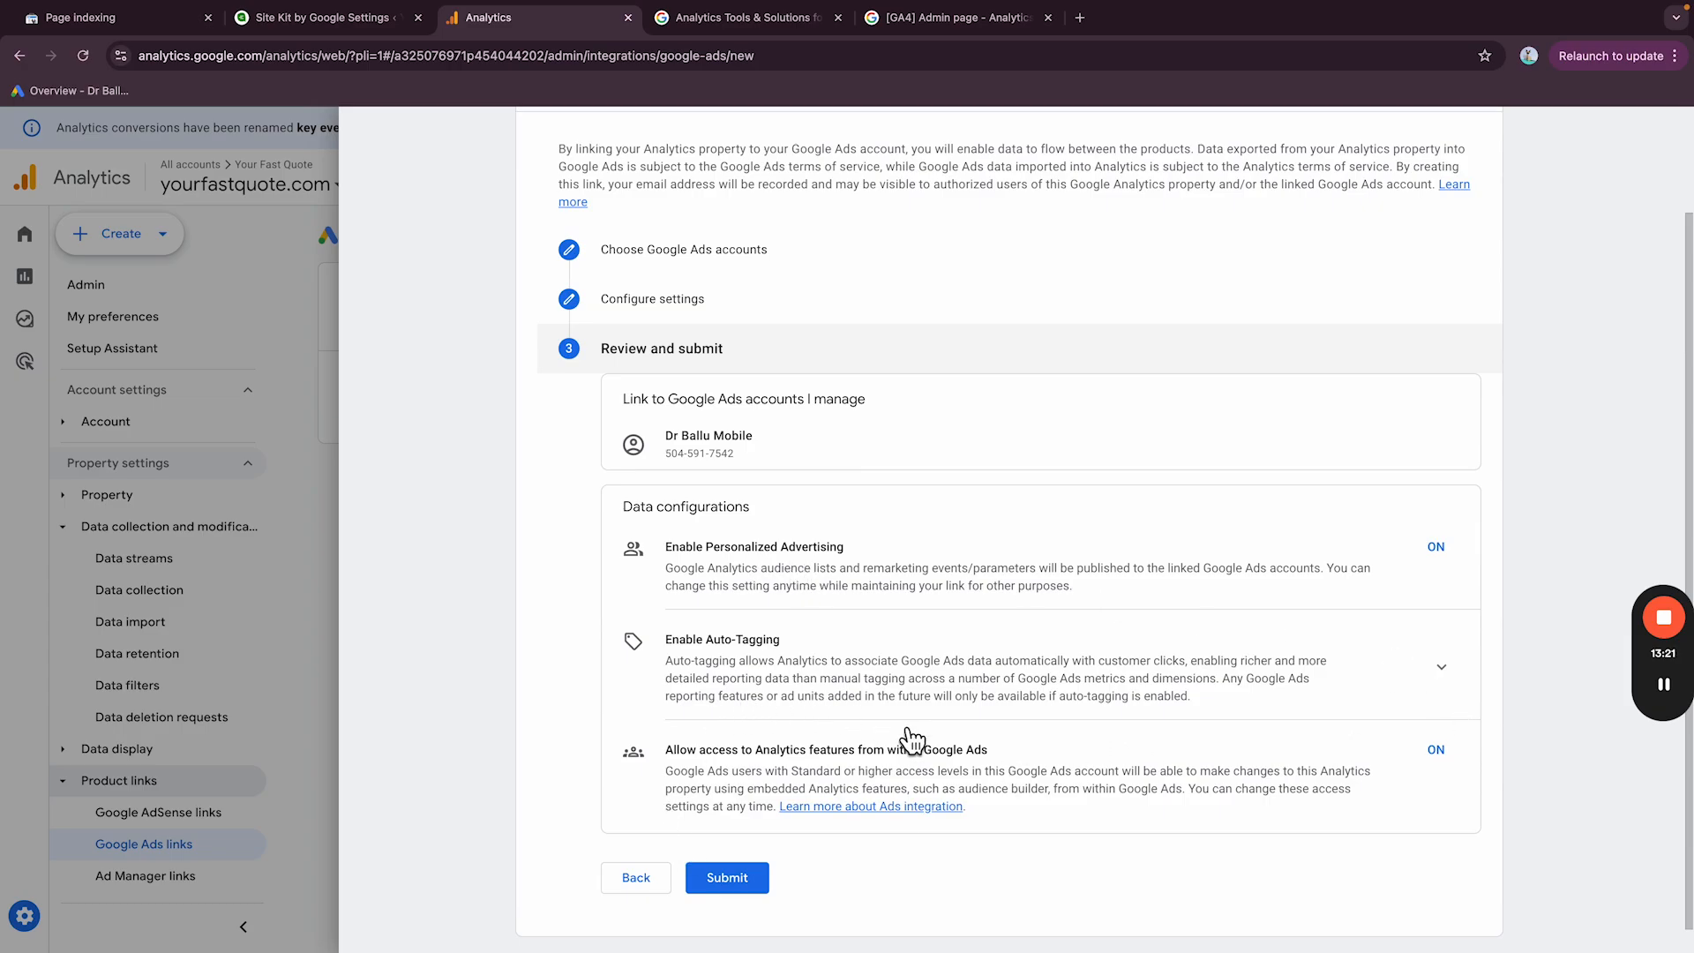
scroll(988, 736, "down", 1)
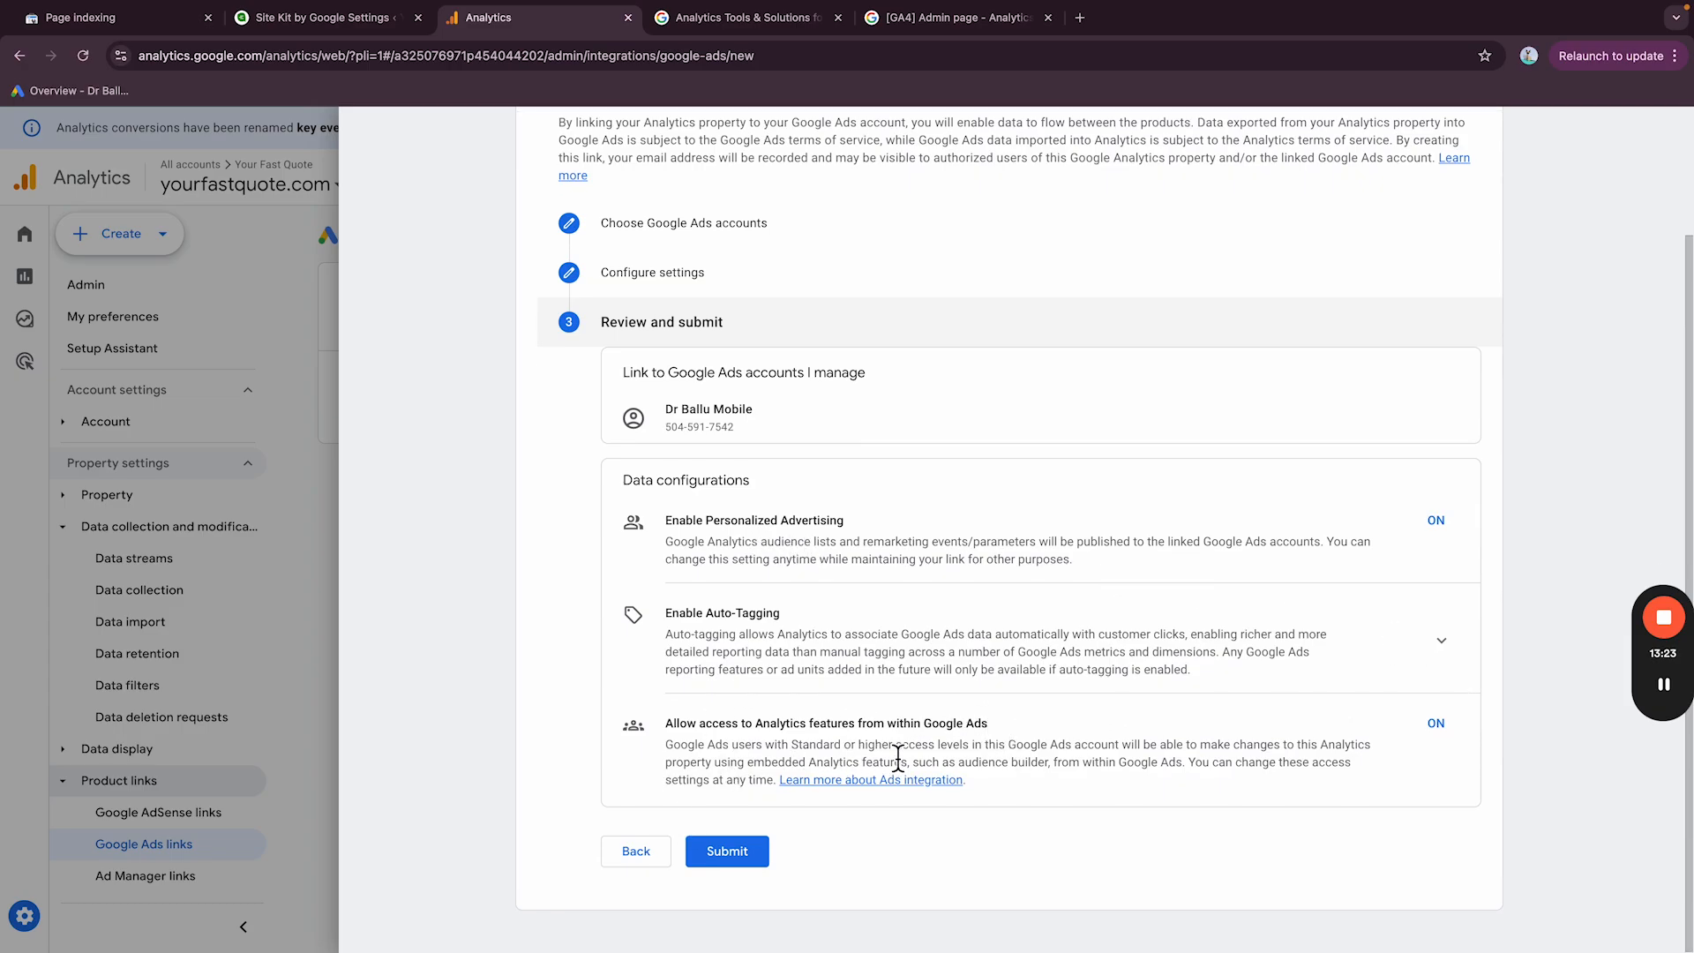
left_click(750, 863)
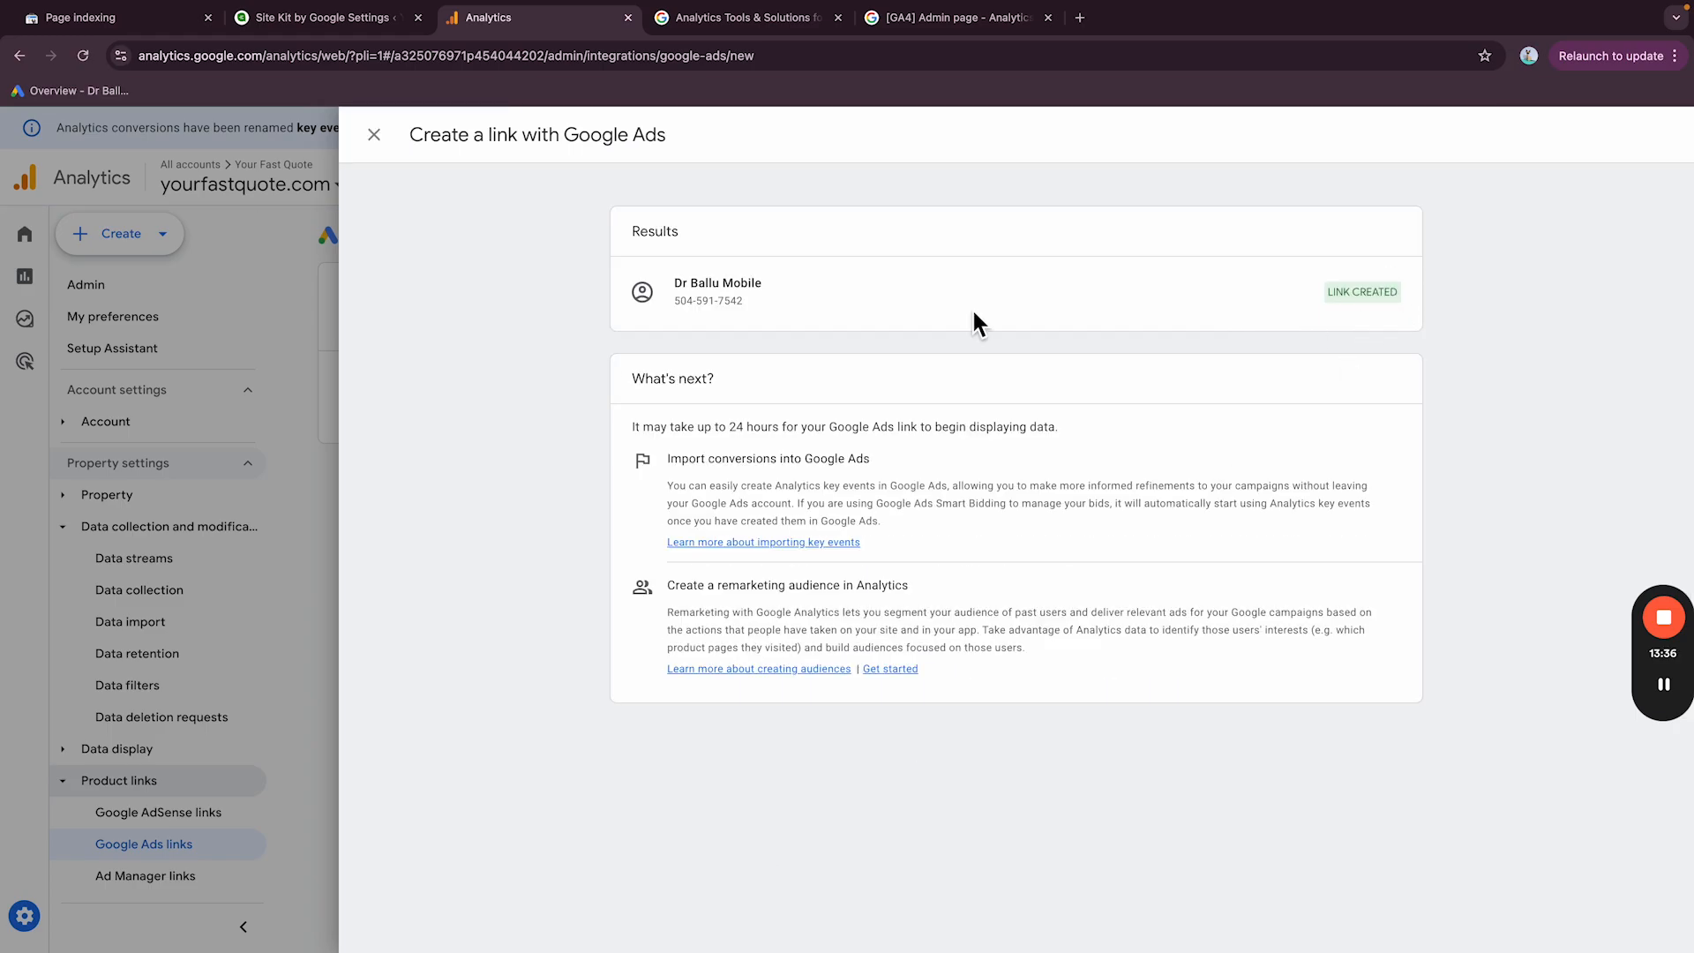
left_click(376, 136)
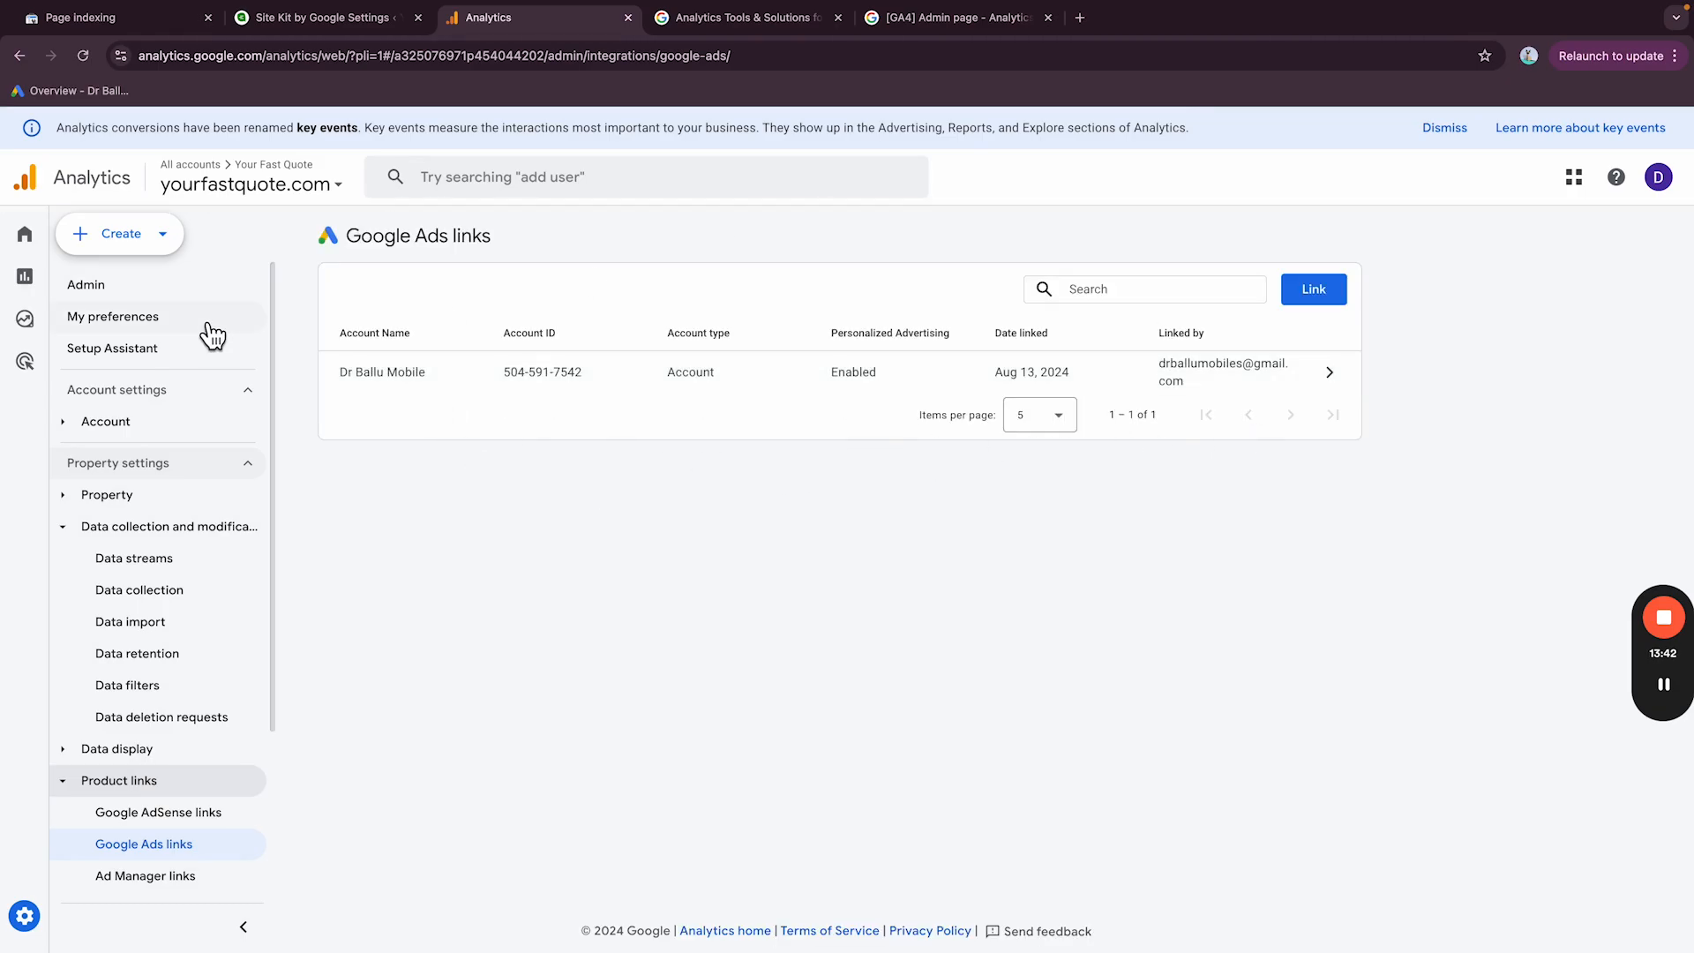
Step: View the property's Merchant Center links and open the setup for a new link
scroll(212, 333, "down", 3)
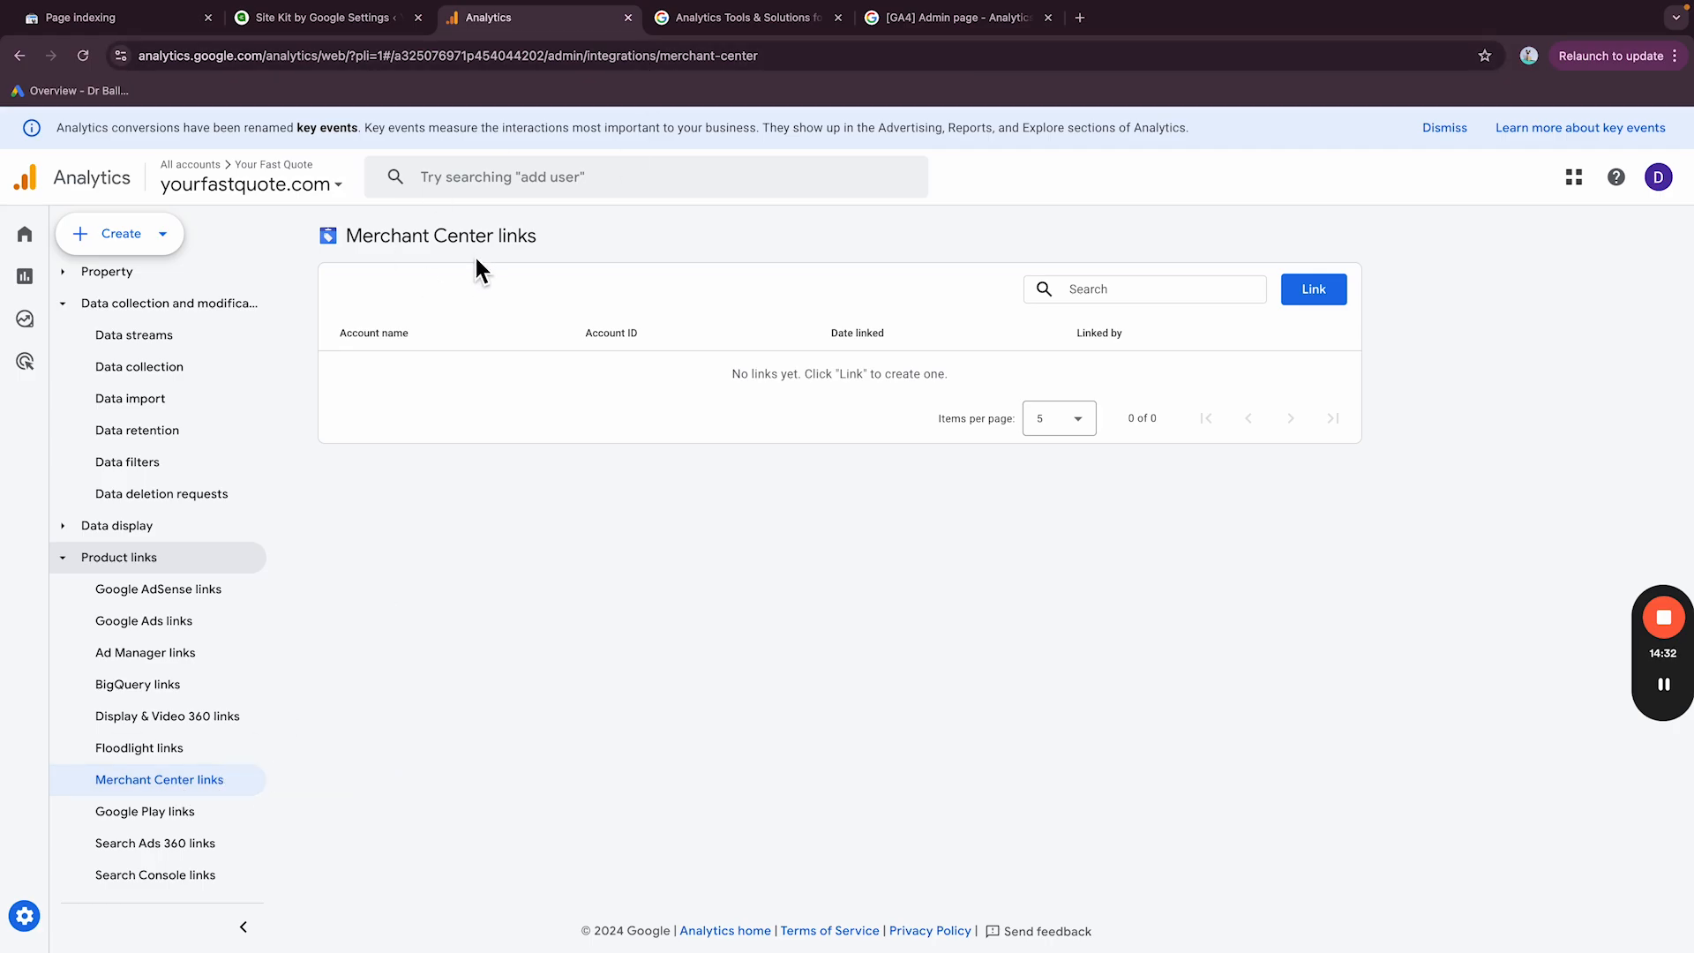
left_click(1302, 298)
left_click(202, 894)
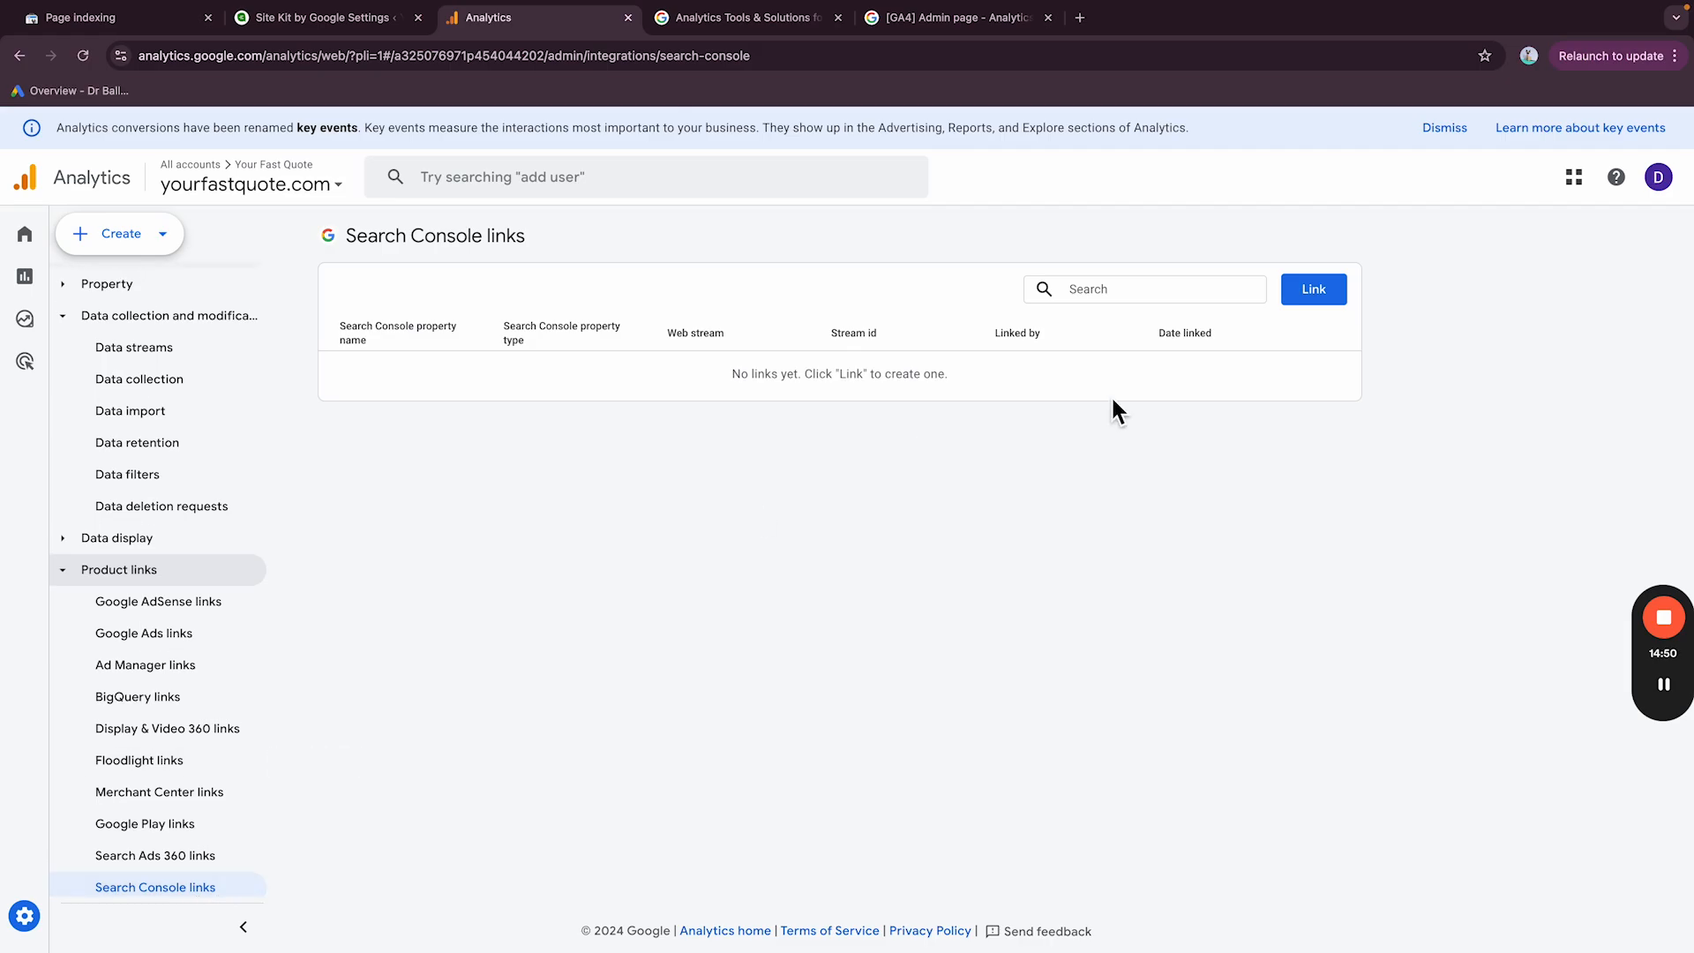
left_click(1307, 299)
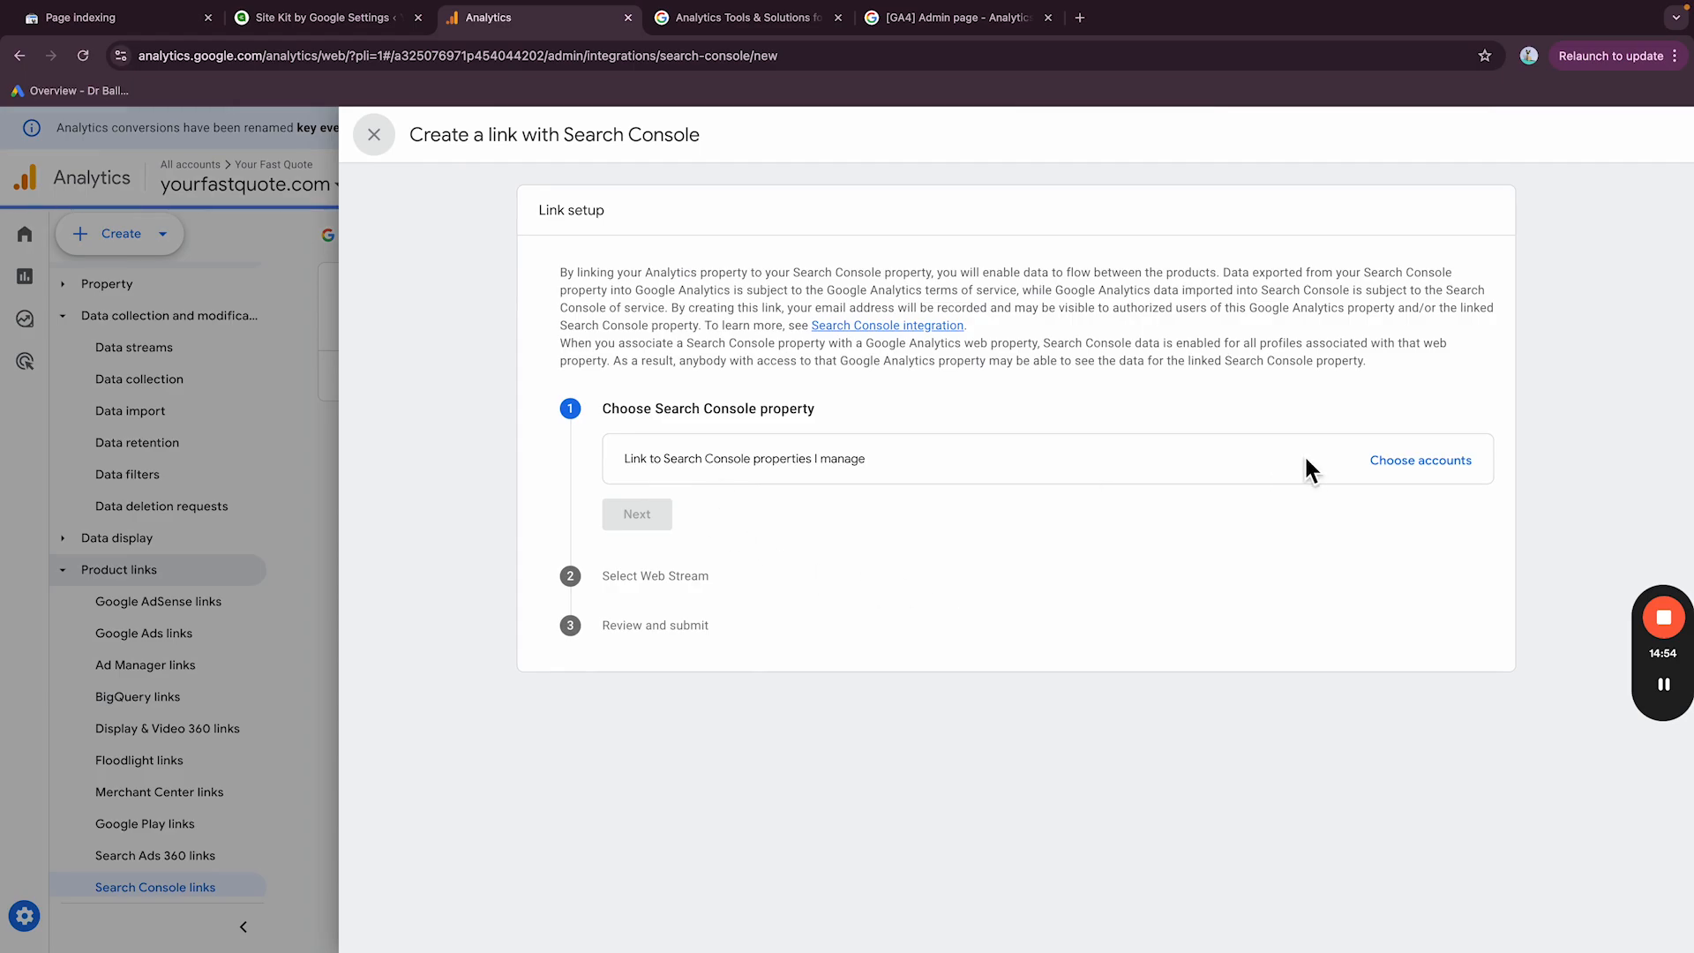
left_click(1435, 473)
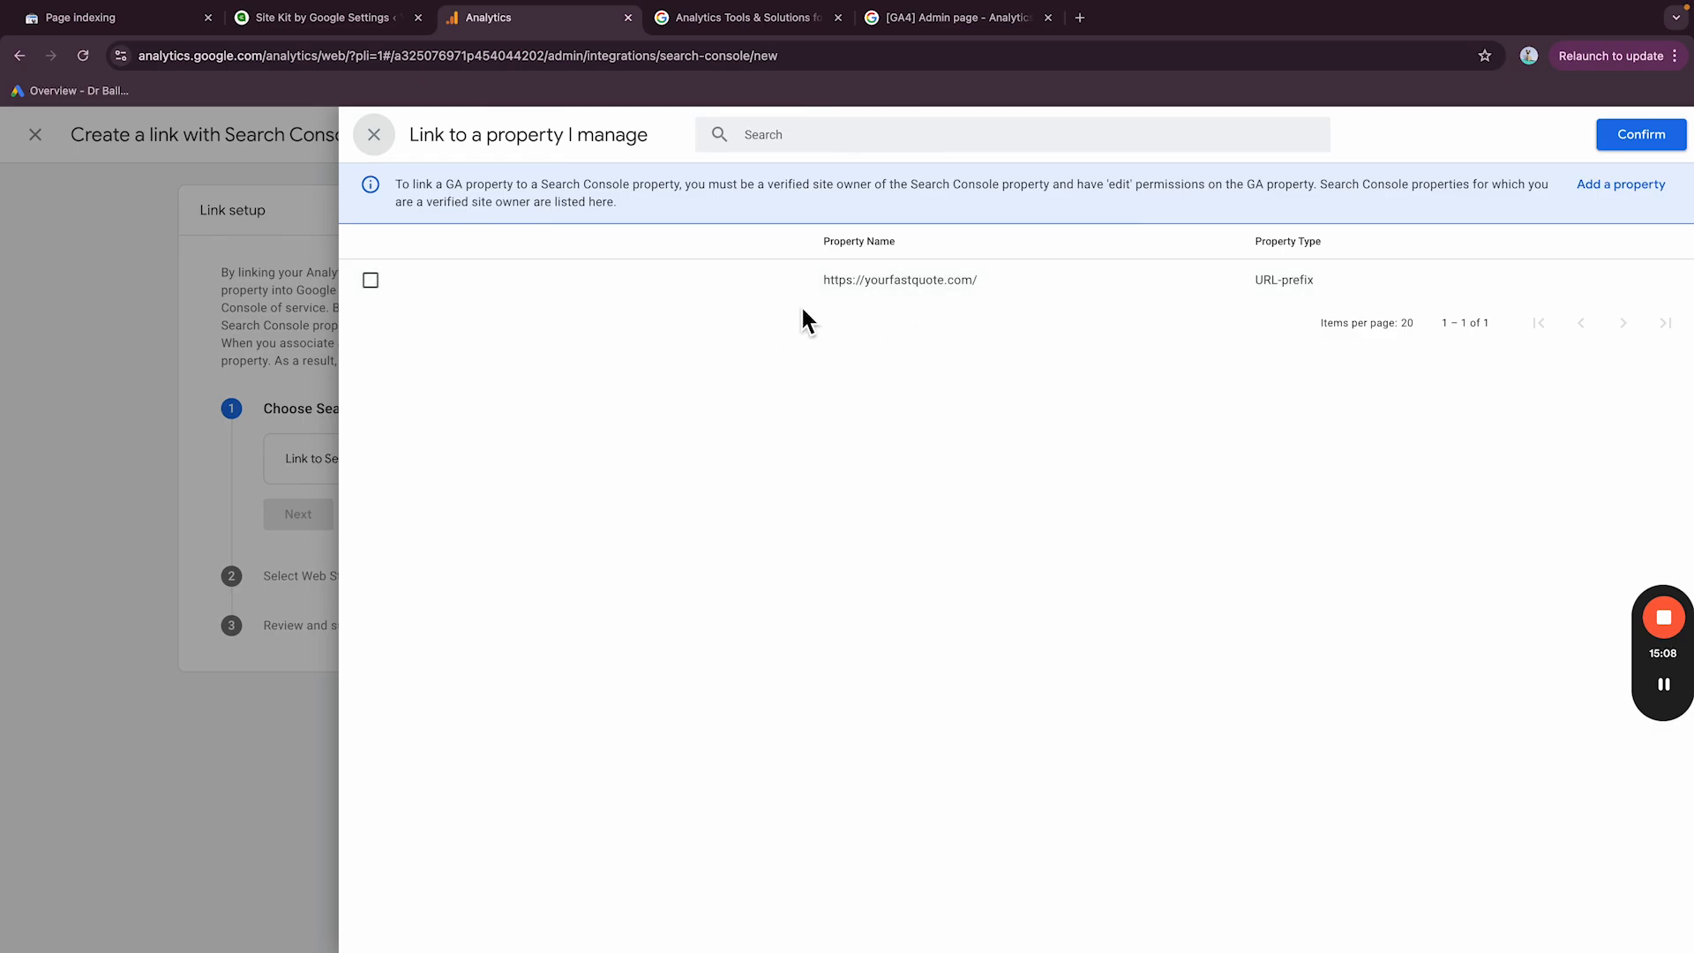
left_click(383, 293)
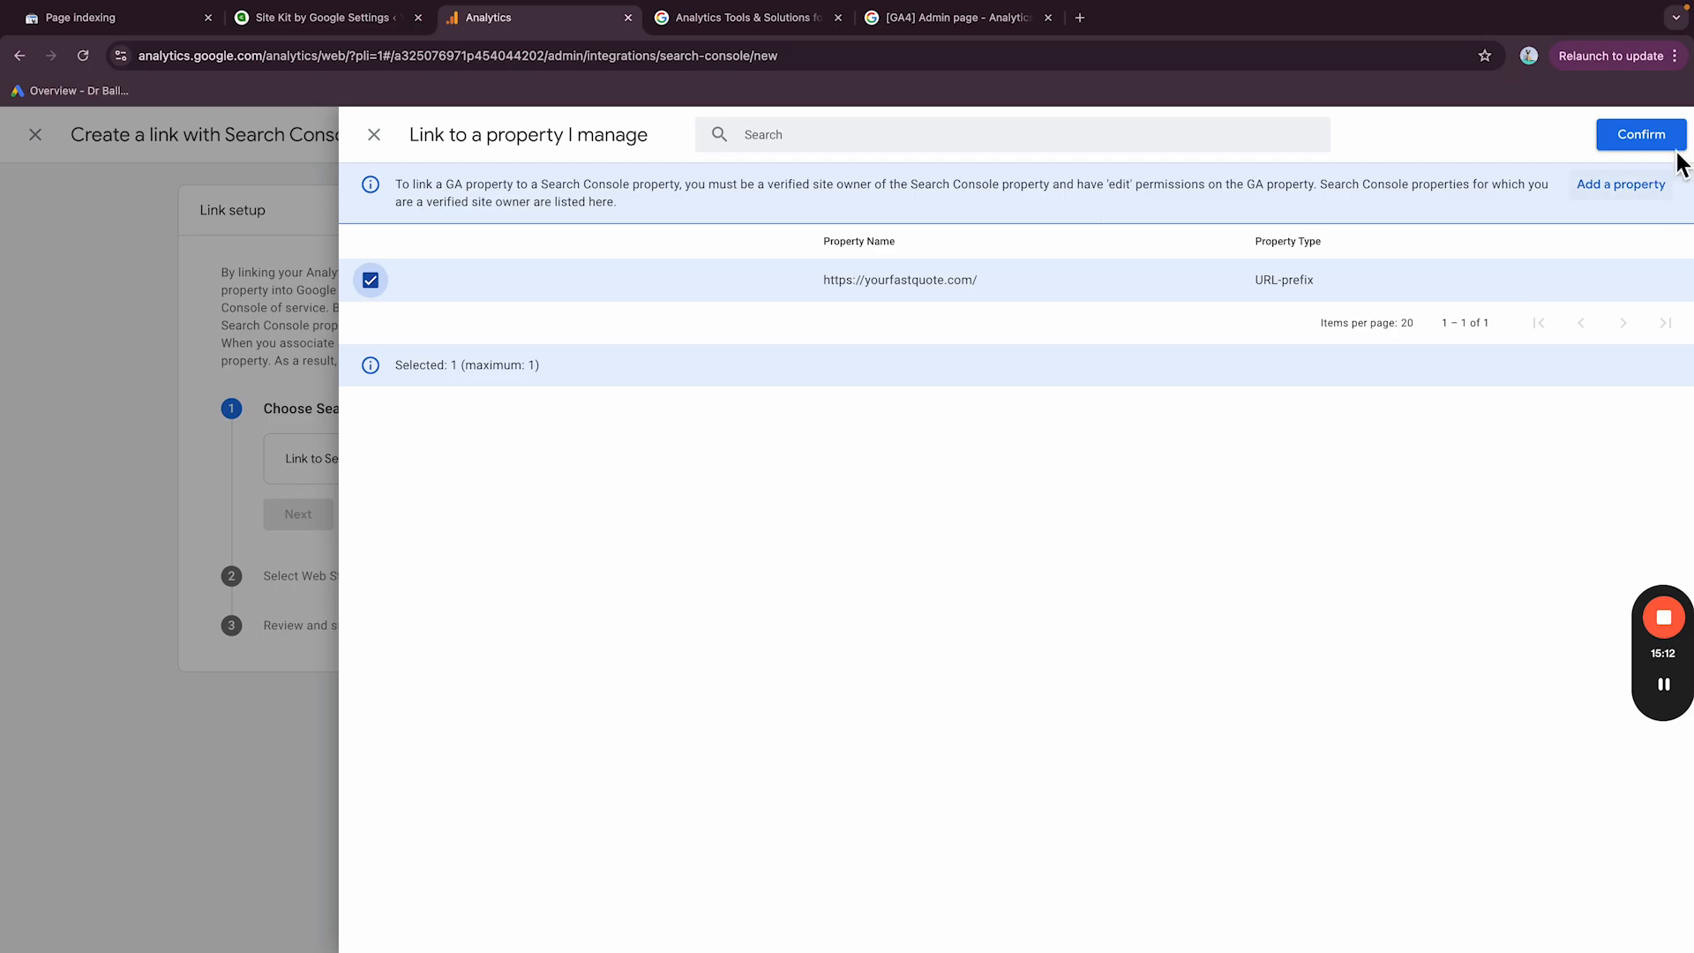
left_click(1651, 141)
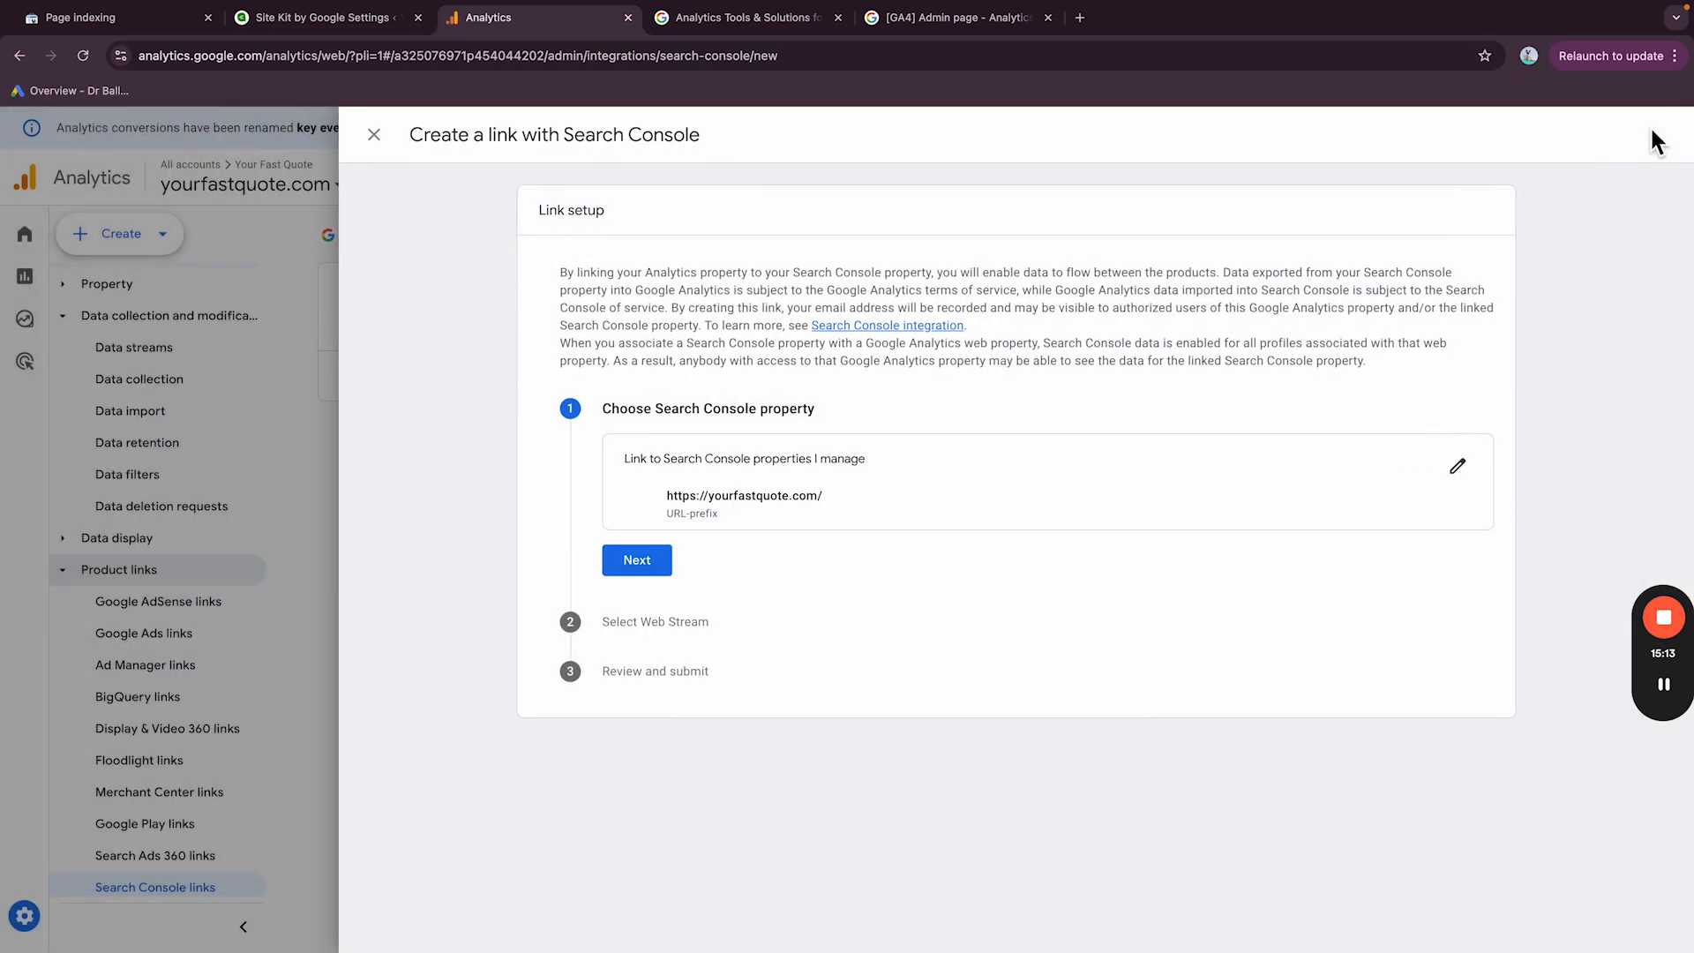
left_click(657, 569)
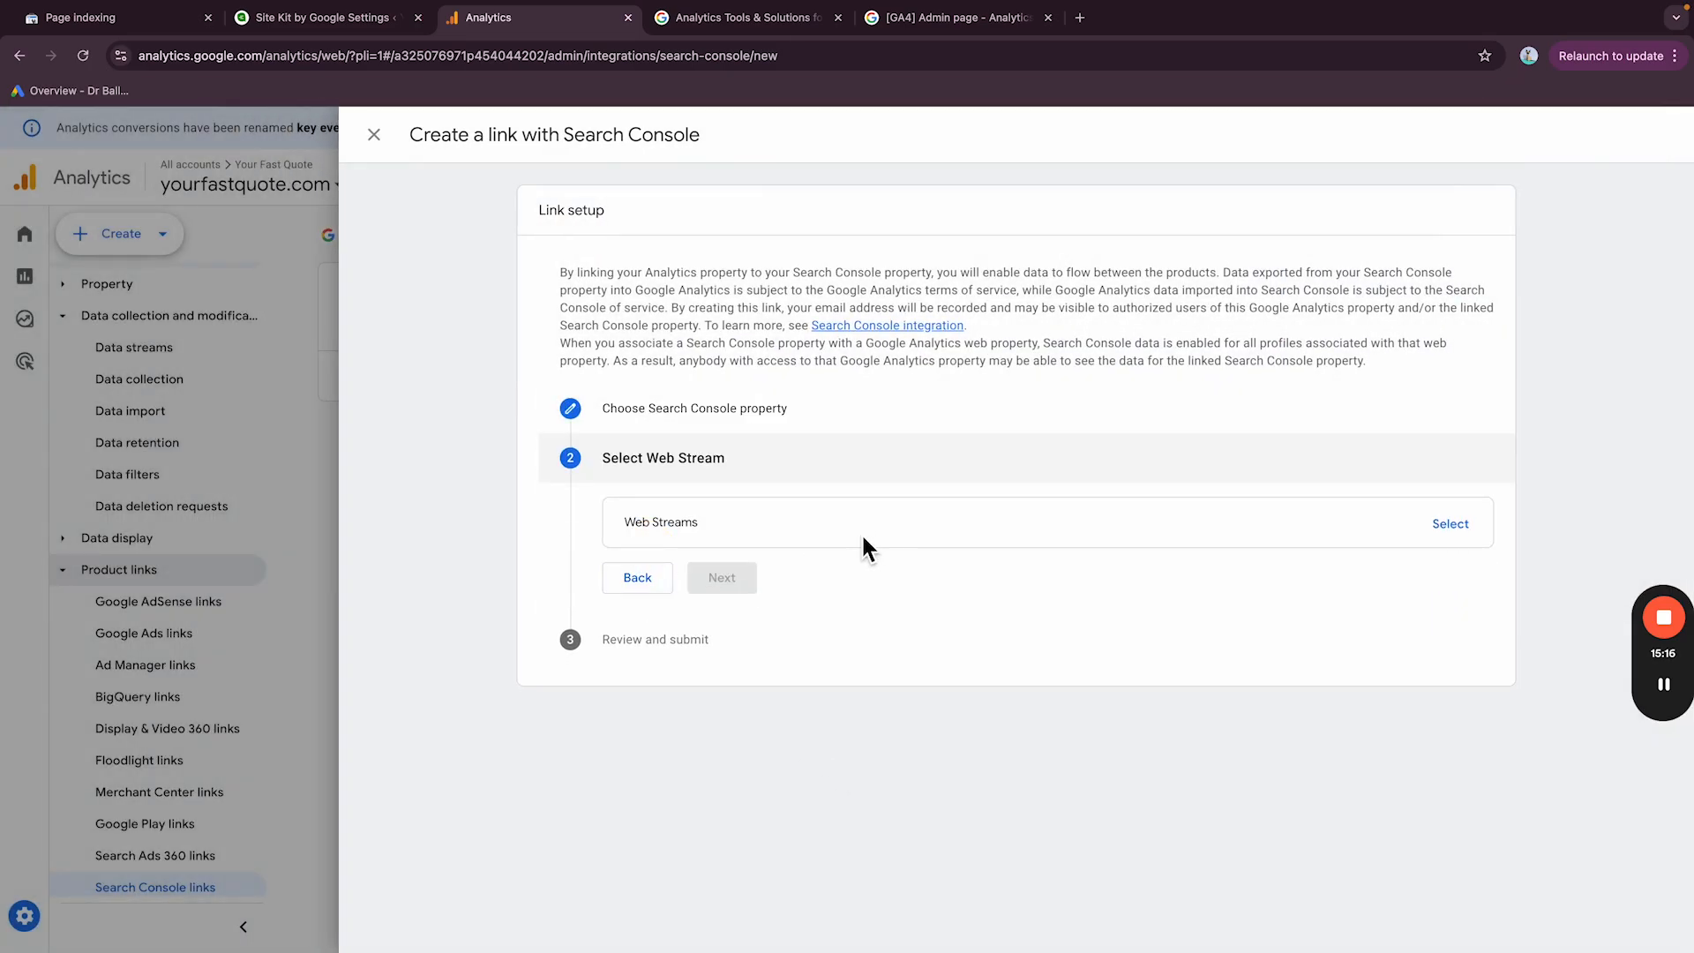
Step: Select the yourfastquote.com web stream for the Search Console link, submit it and close the results
left_click(1451, 524)
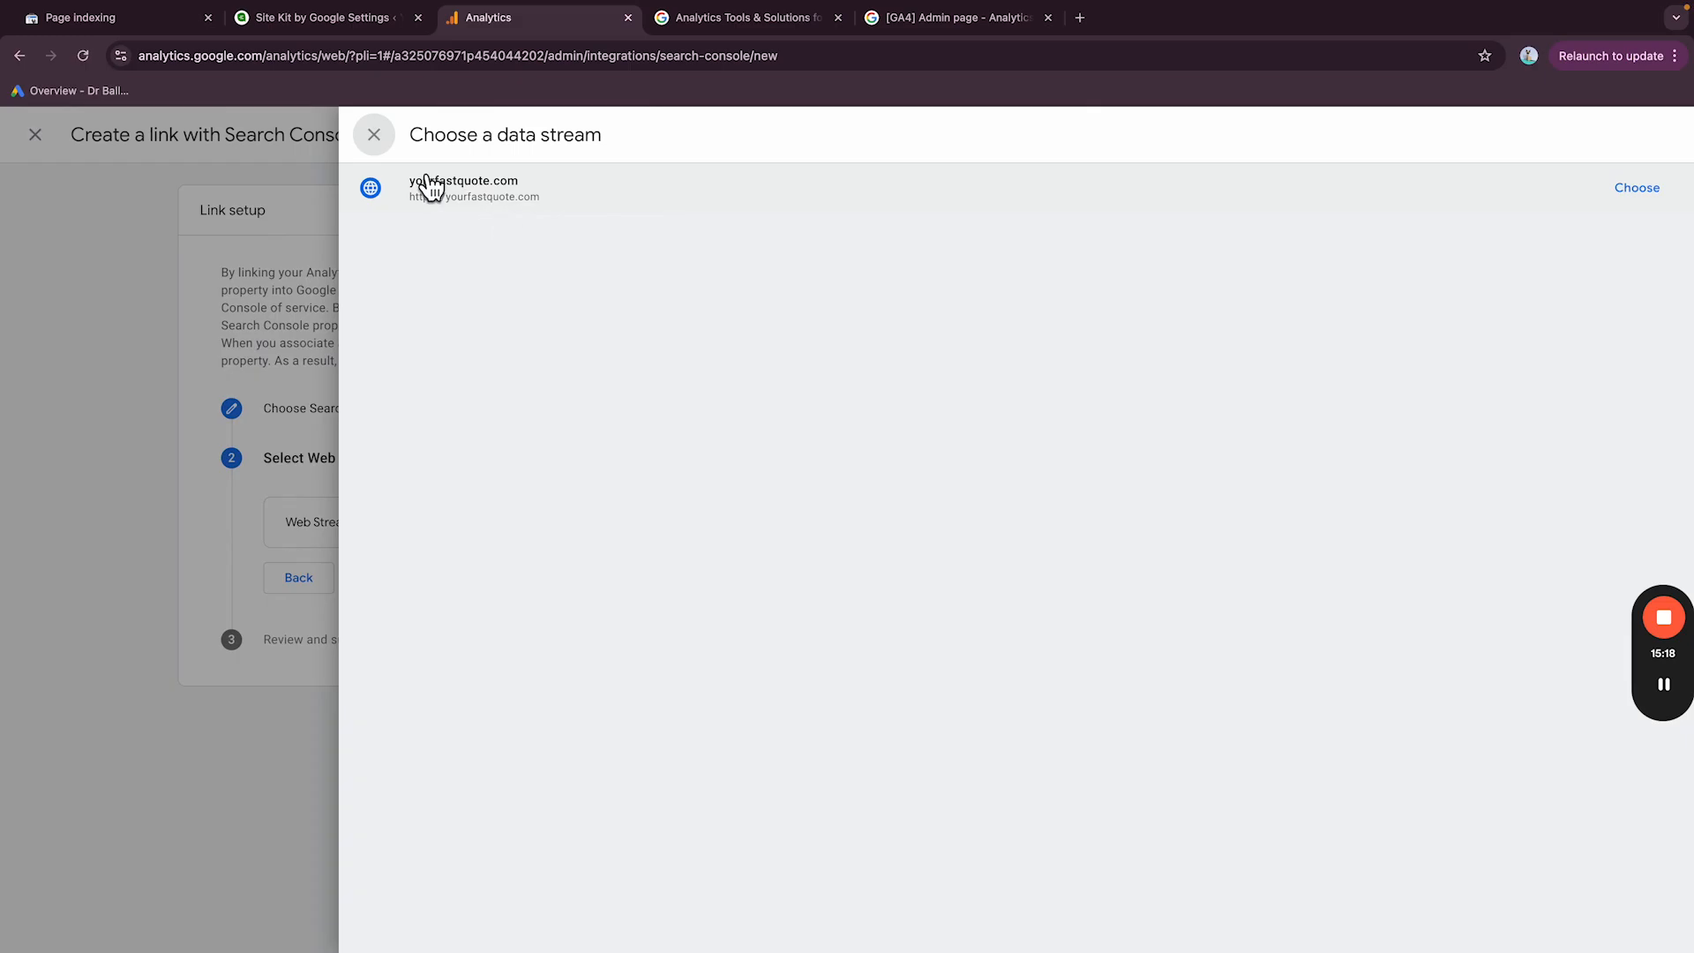
left_click(394, 144)
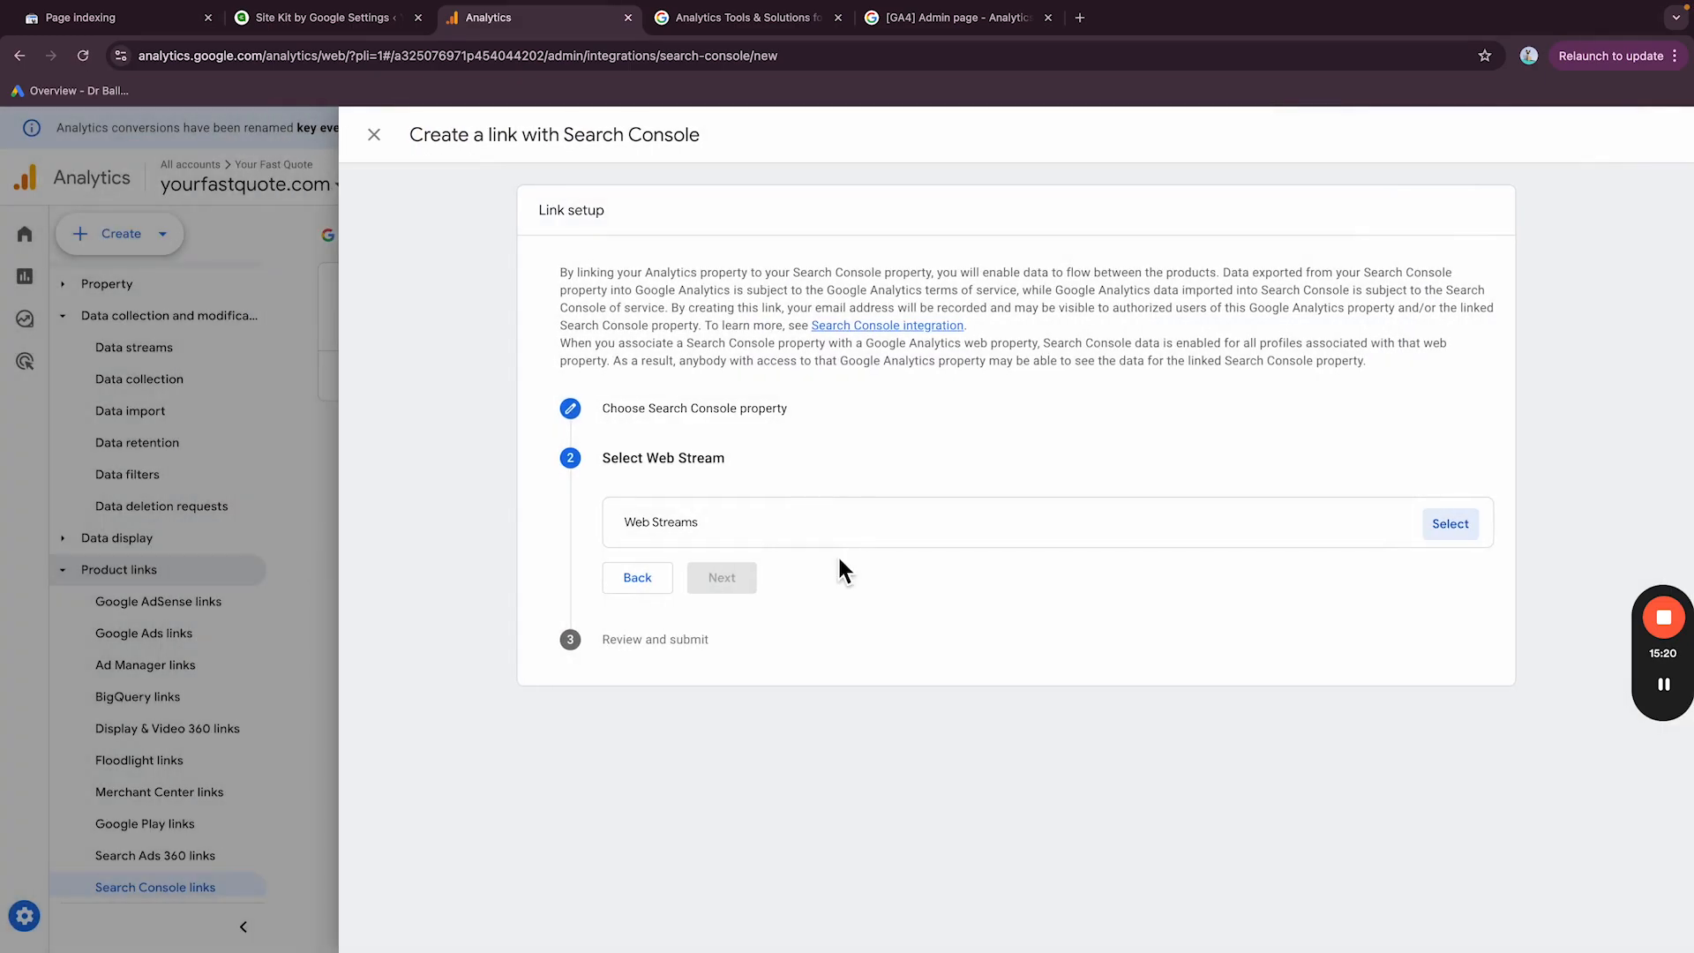
left_click(1438, 525)
left_click(460, 181)
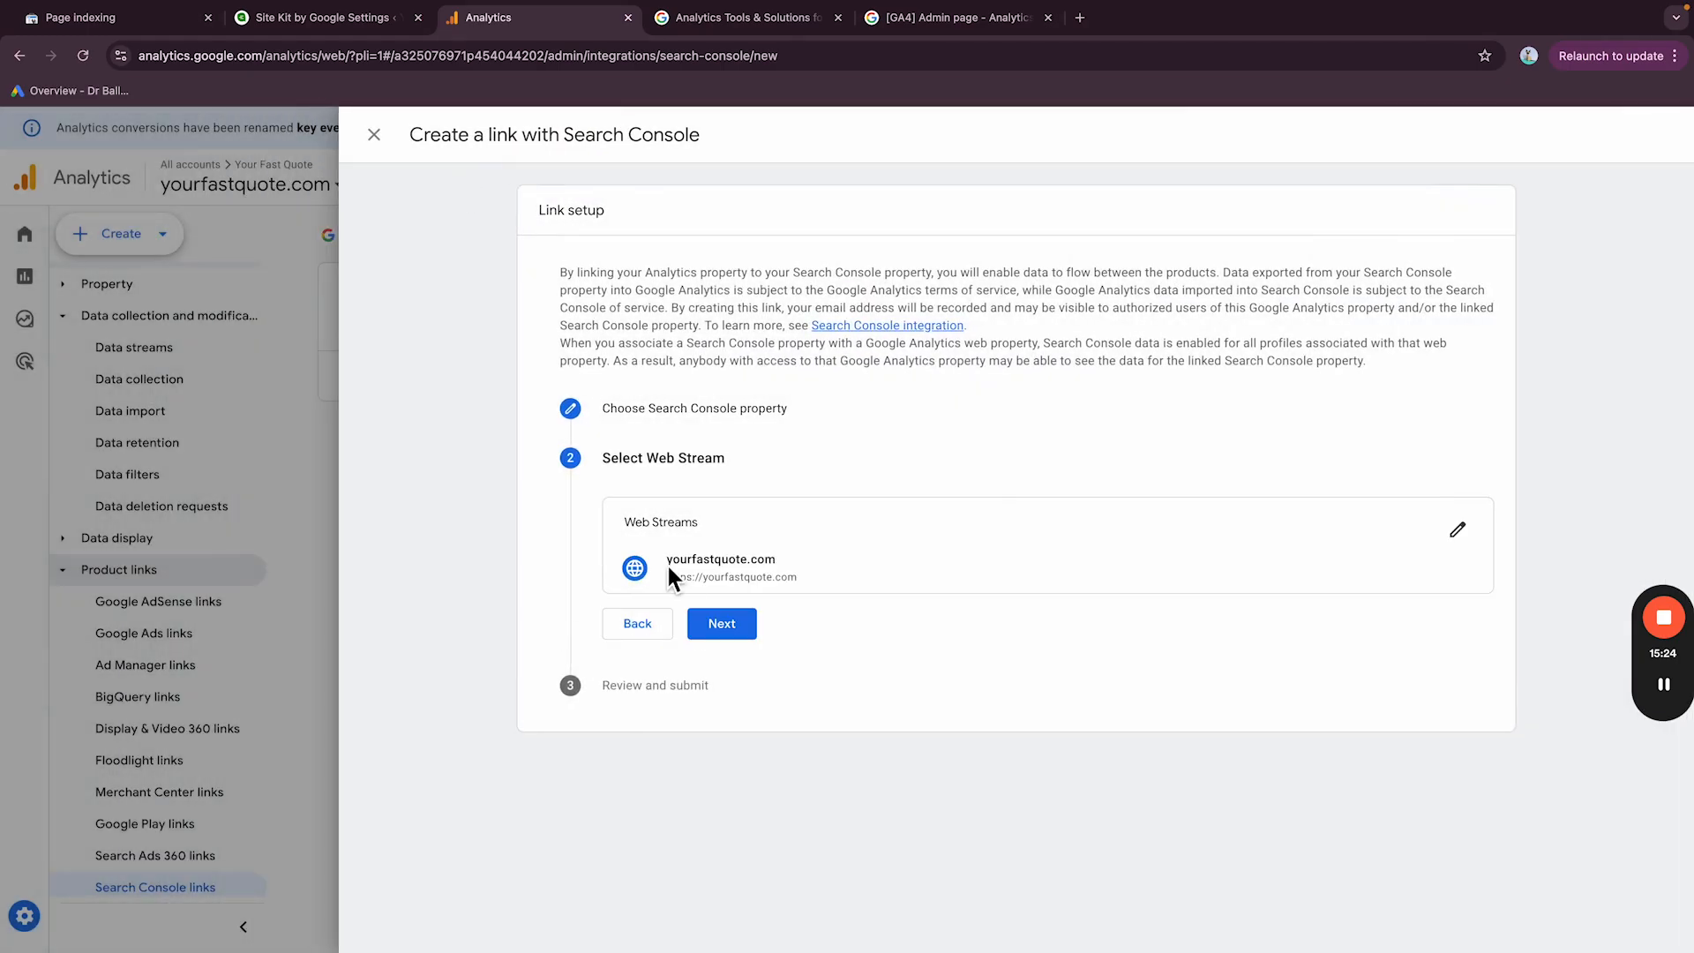
left_click(747, 624)
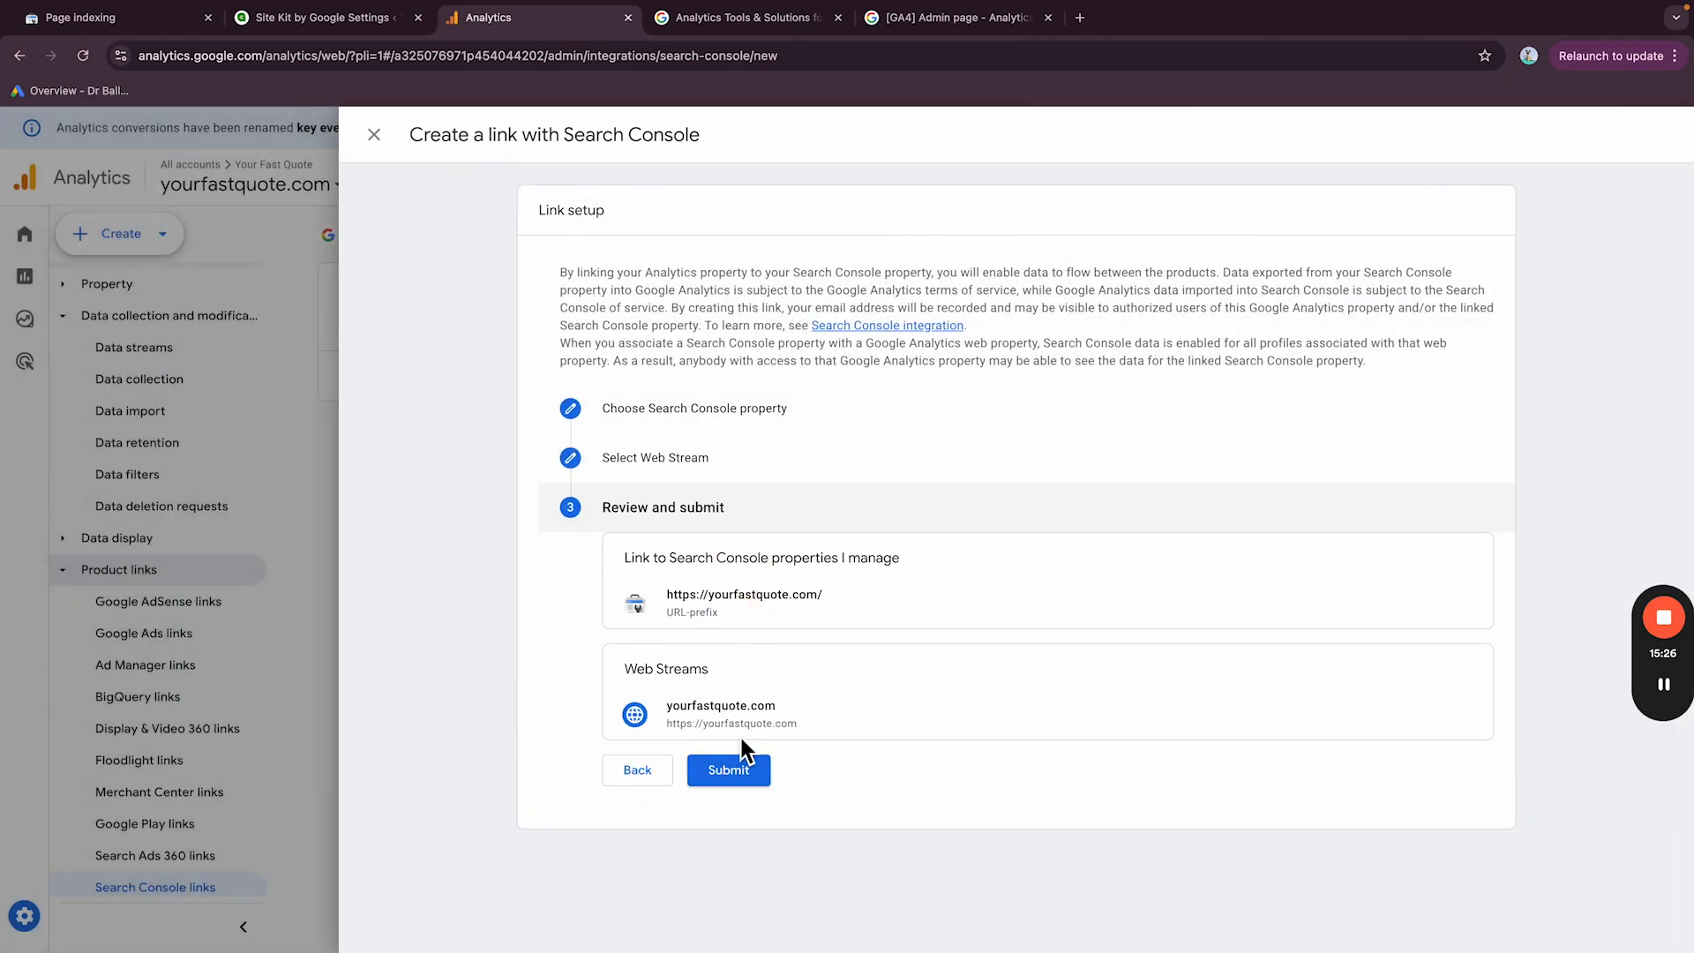
left_click(750, 769)
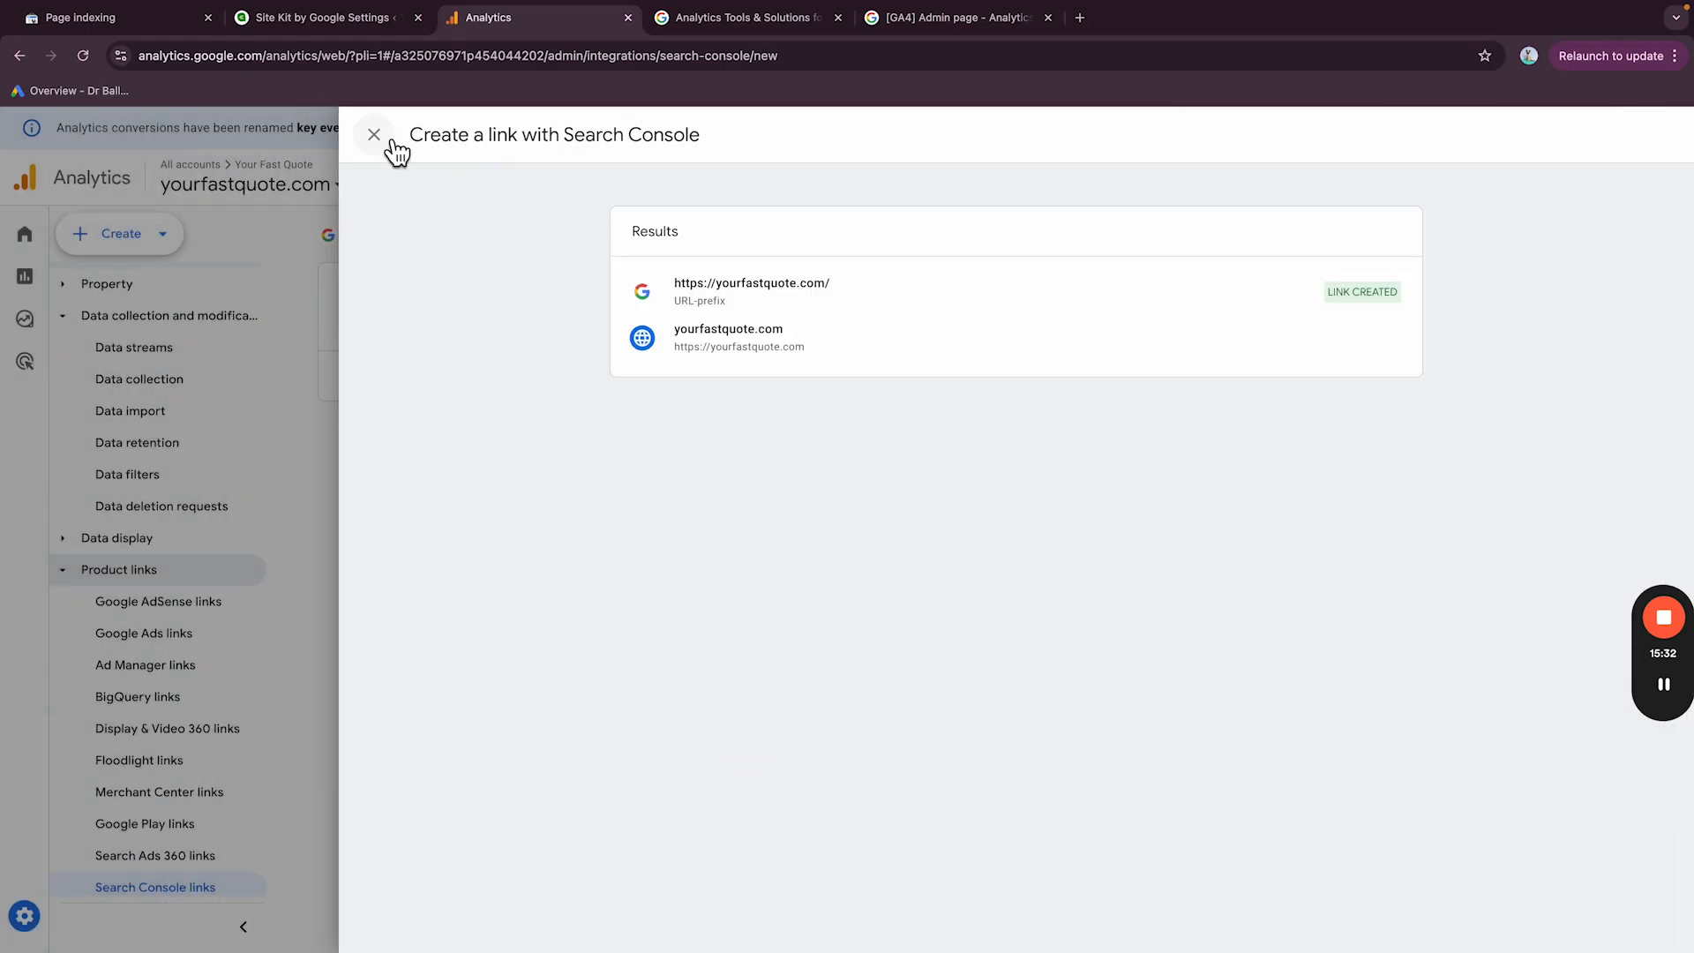
left_click(391, 137)
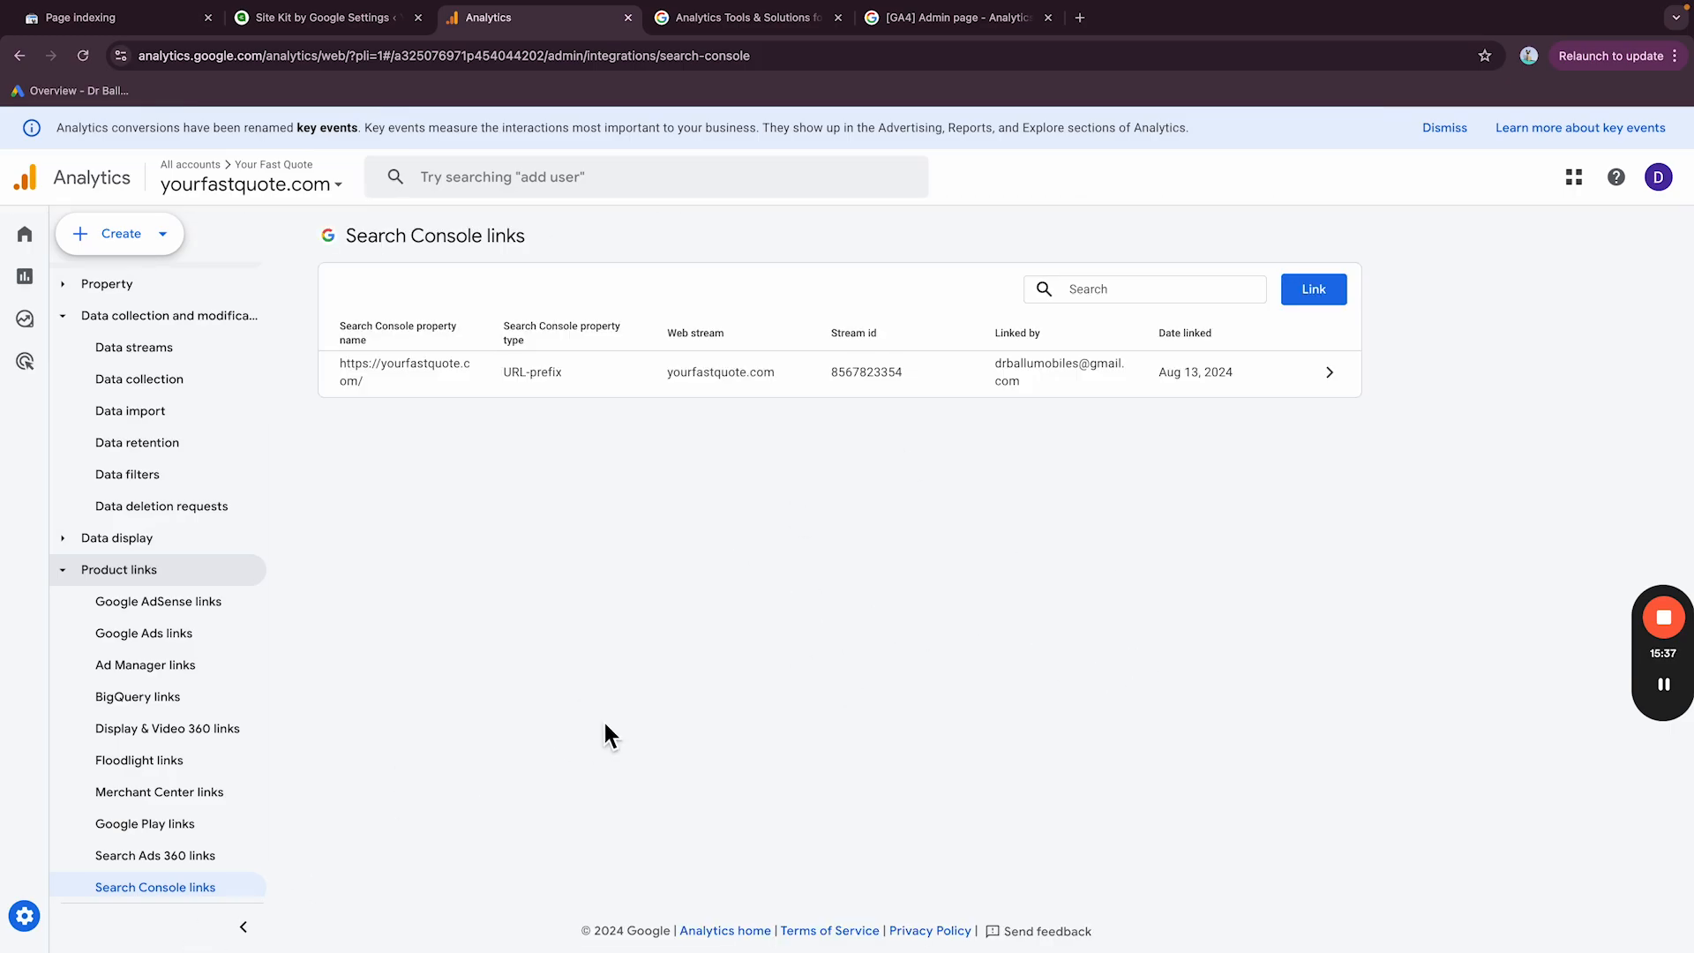
Step: Open the Reports snapshot from the Analytics home page, dismiss the moved-reports notice and examine the overview cards
scroll(220, 752, "down", 1)
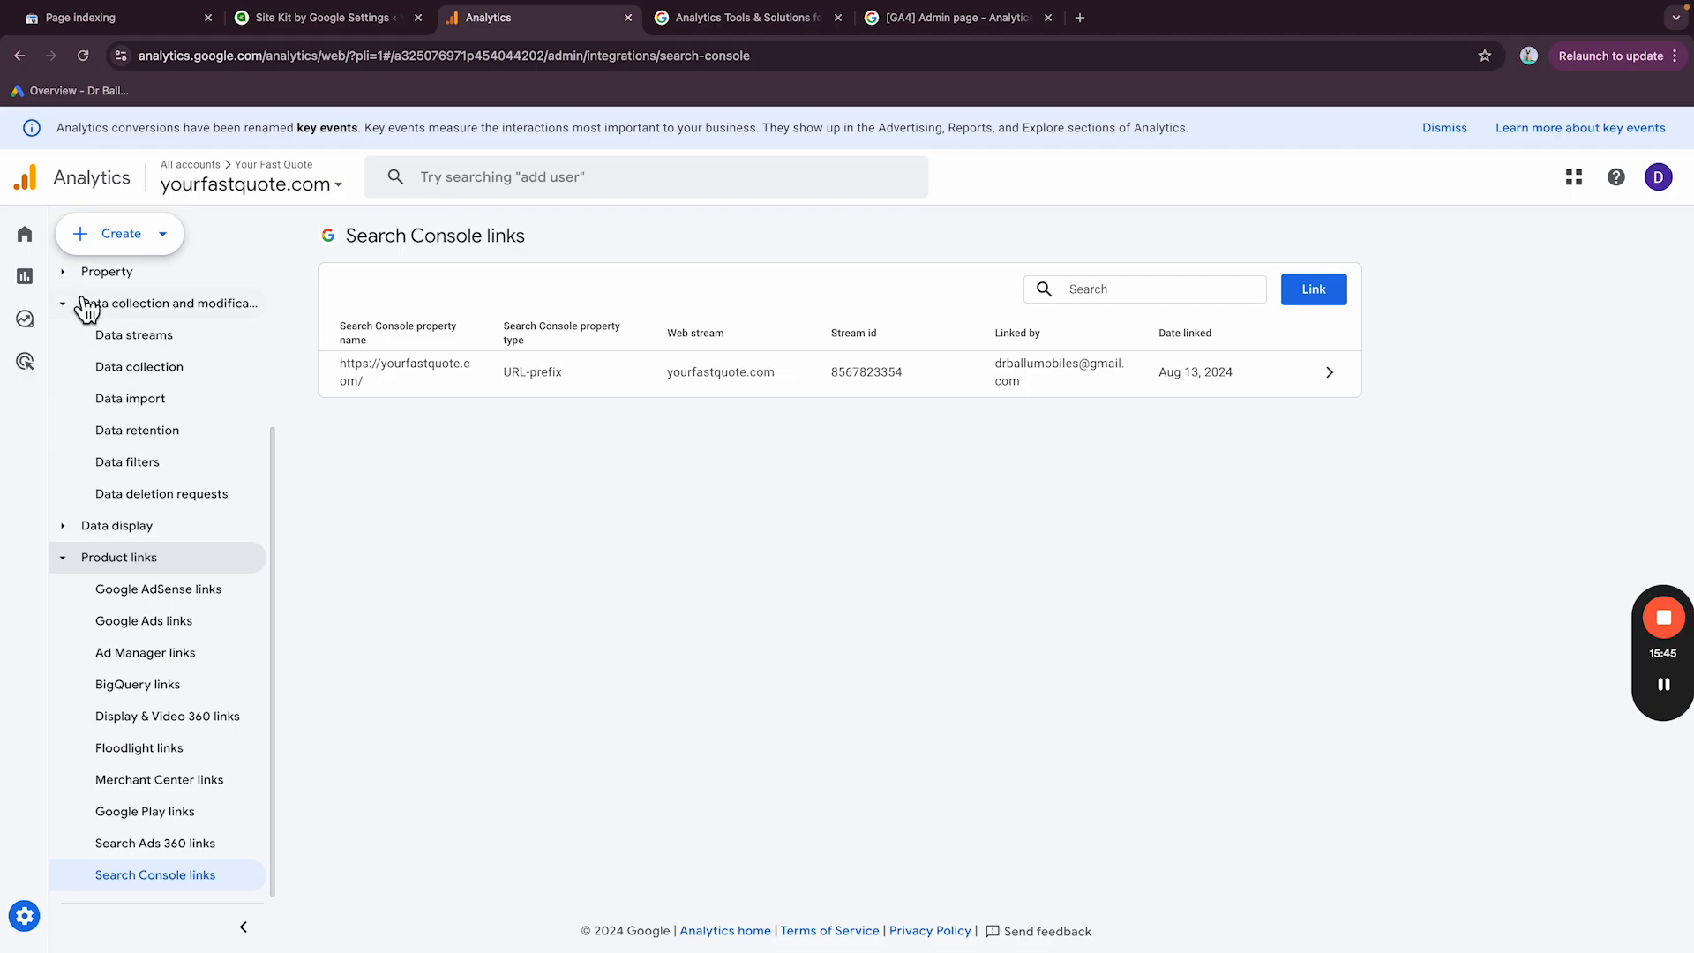
left_click(40, 251)
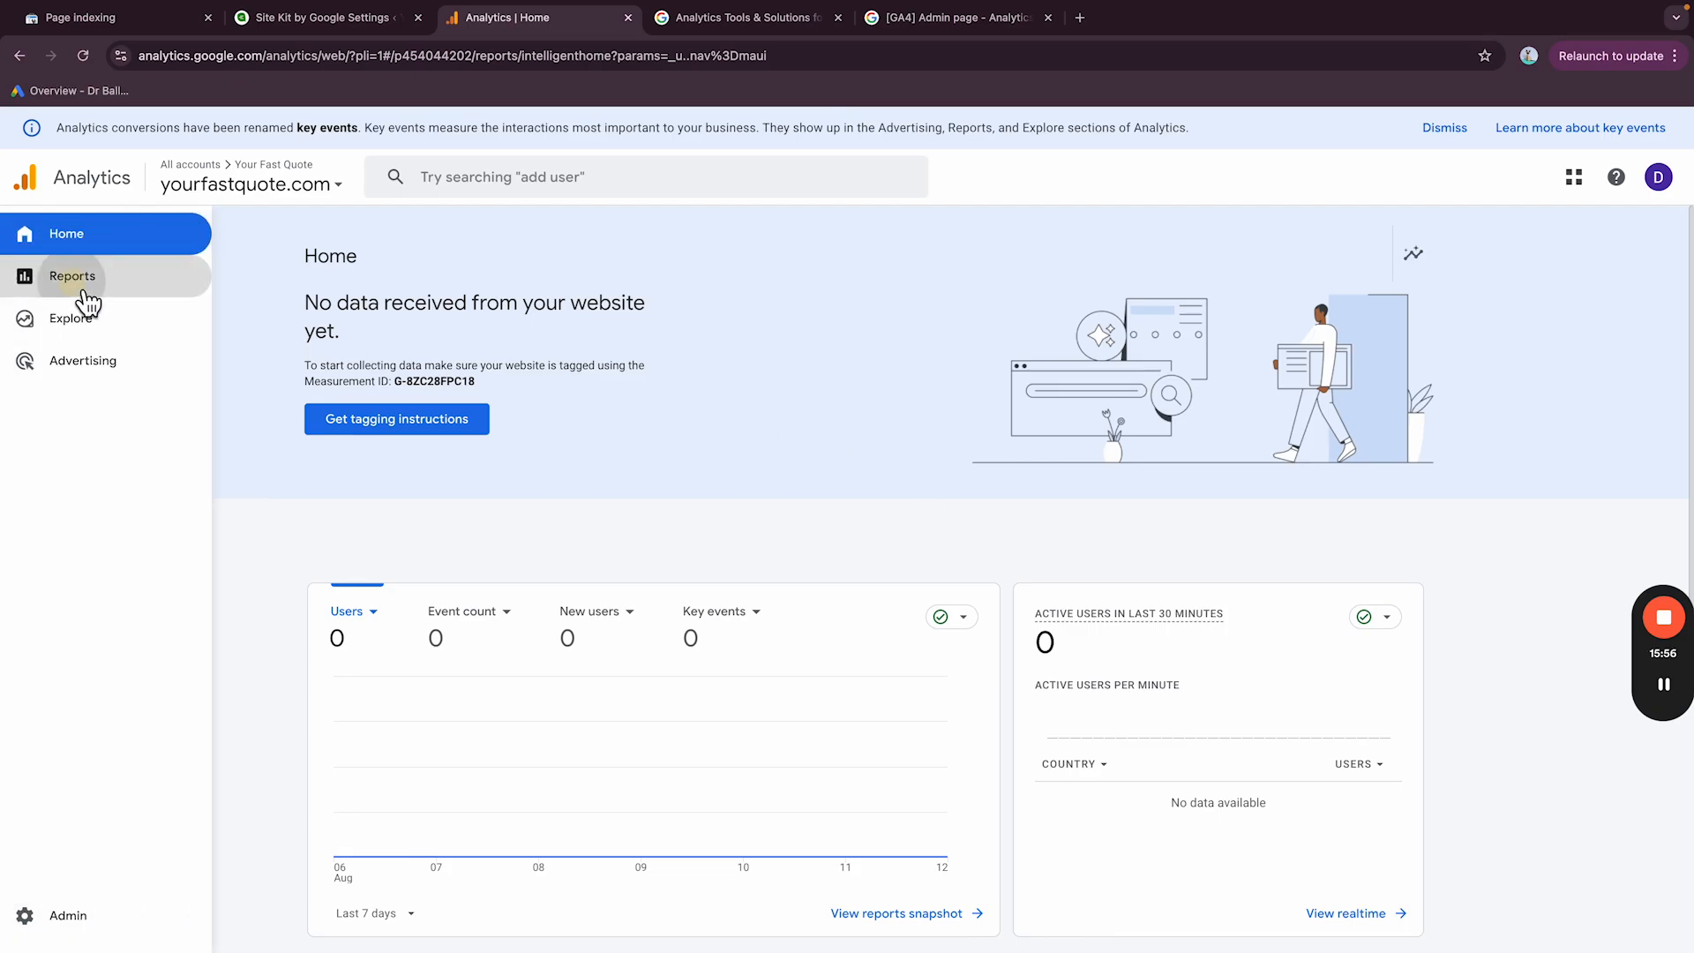
left_click(81, 287)
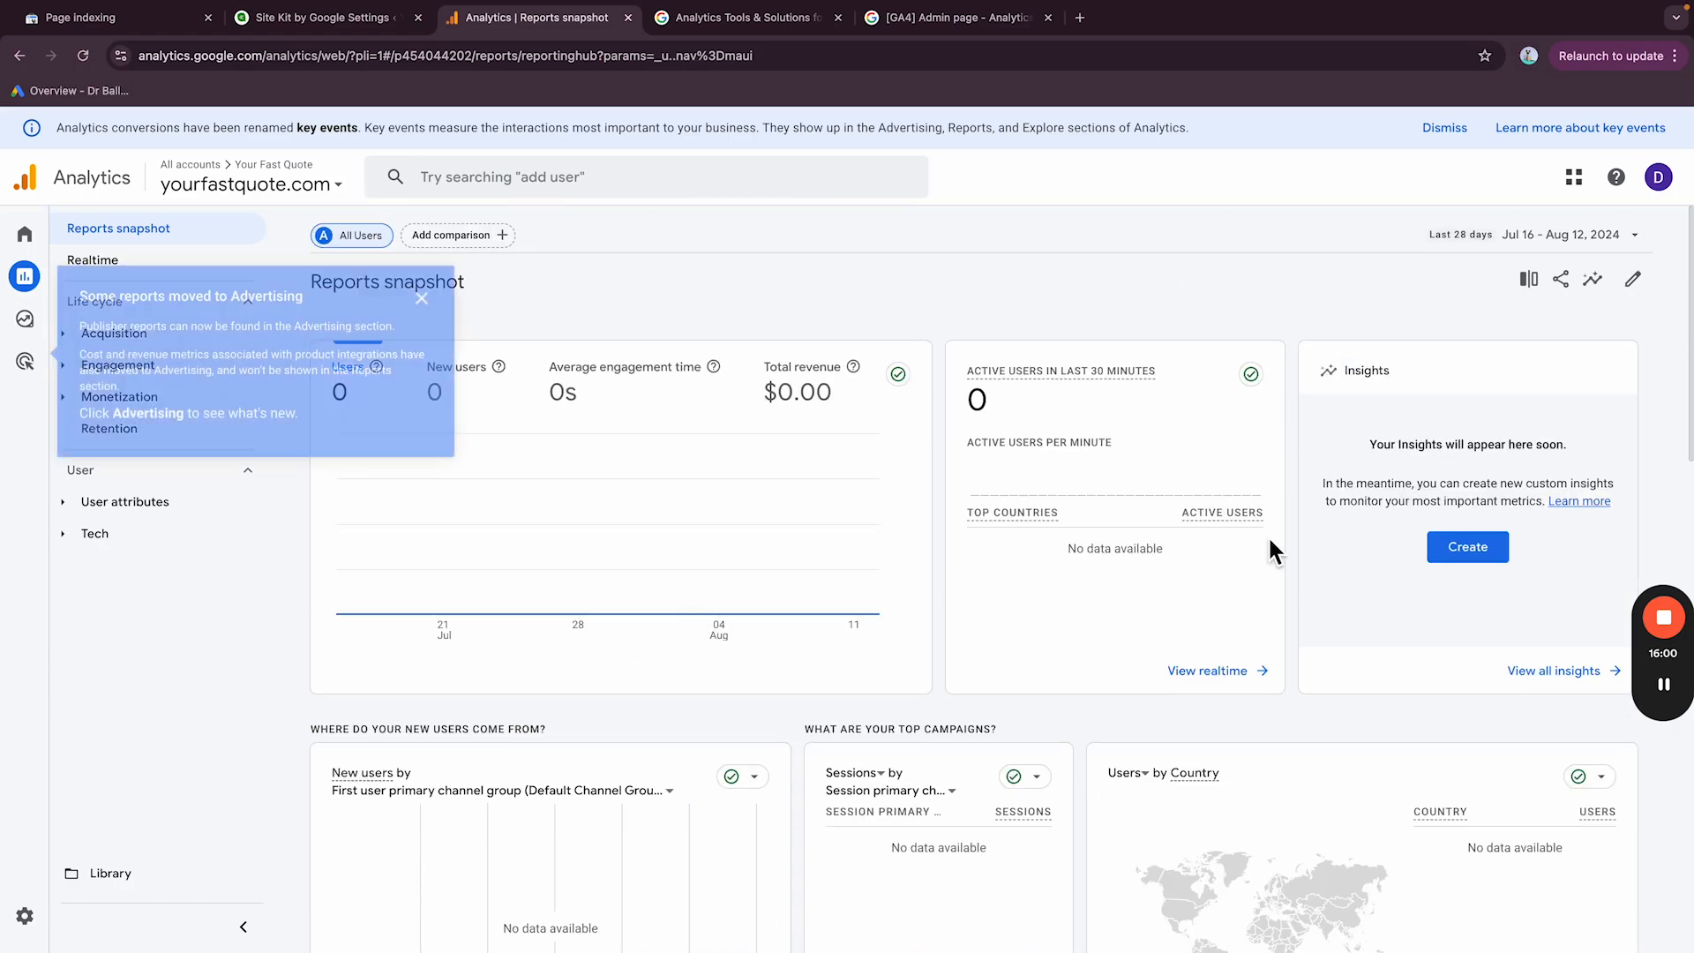
left_click(421, 298)
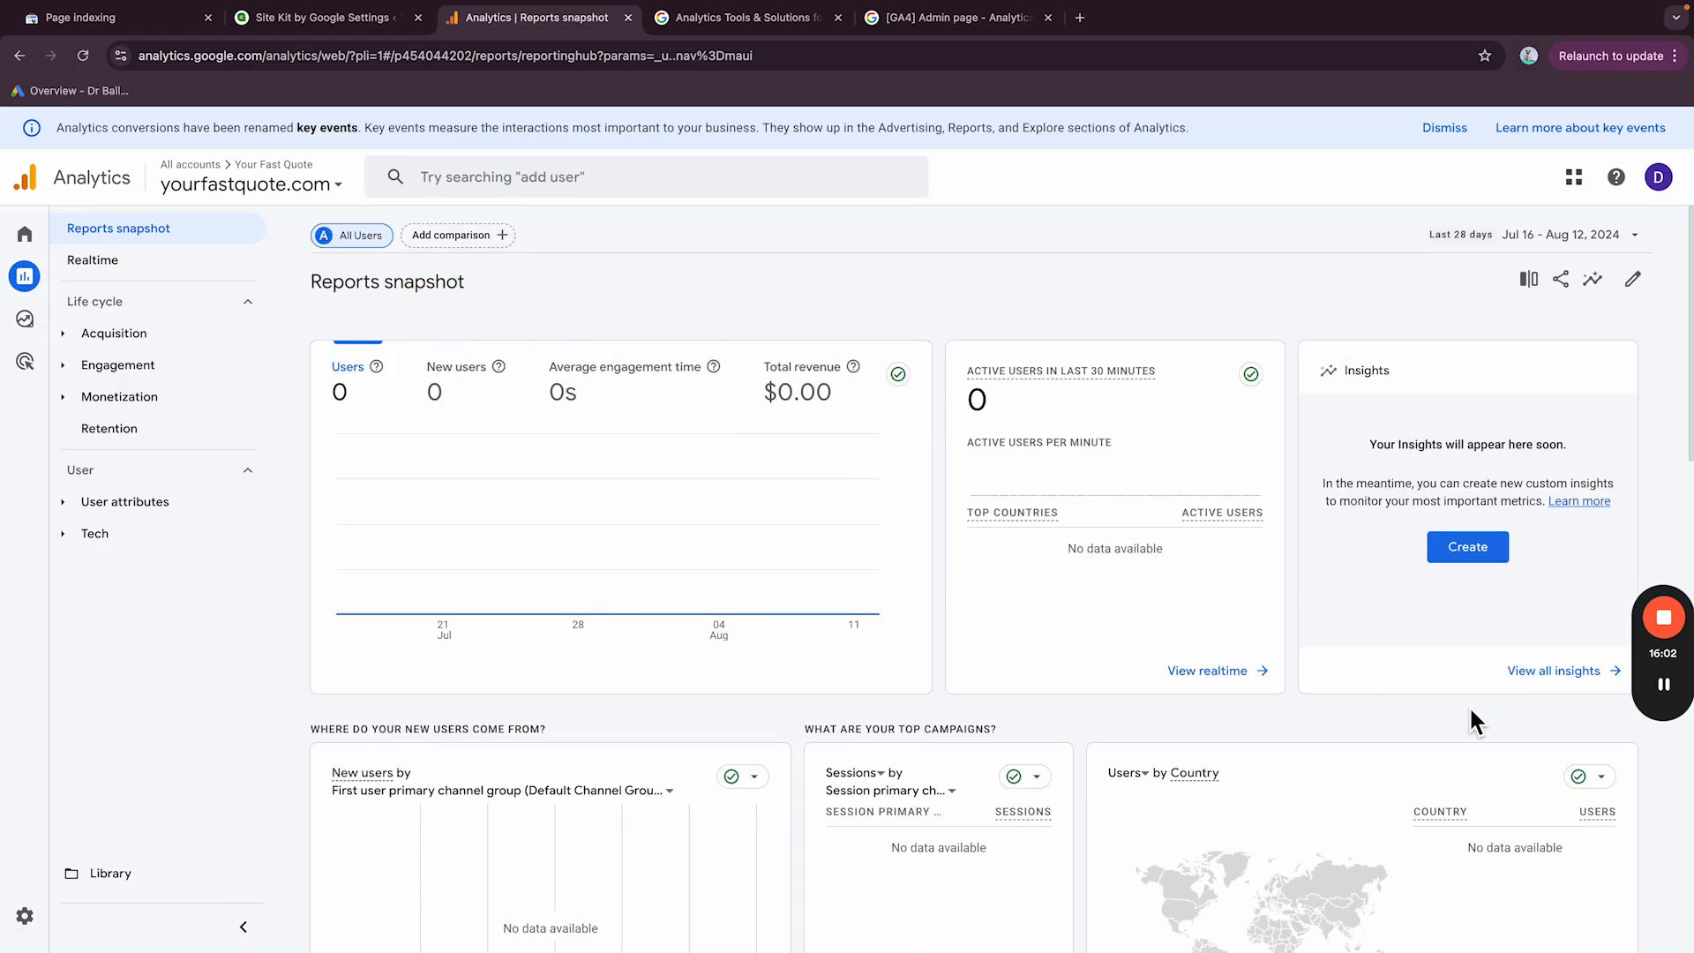
scroll(1469, 701, "down", 4)
scroll(1202, 548, "down", 9)
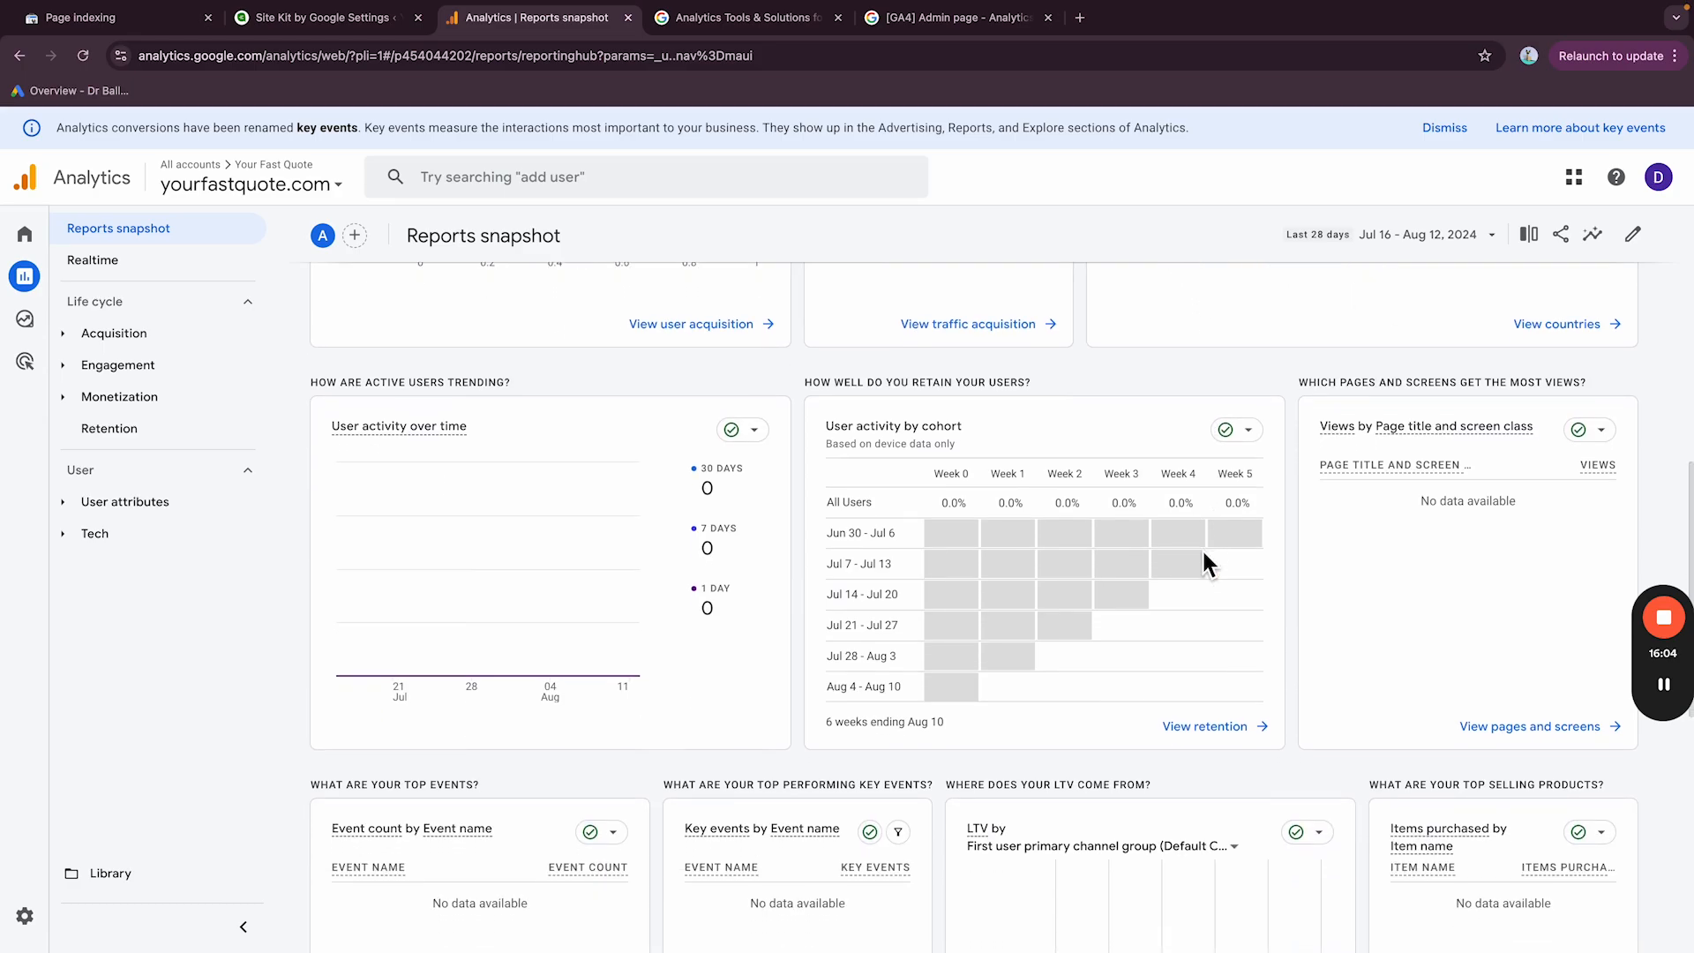
scroll(1233, 520, "down", 2)
scroll(1235, 530, "up", 4)
scroll(706, 424, "down", 3)
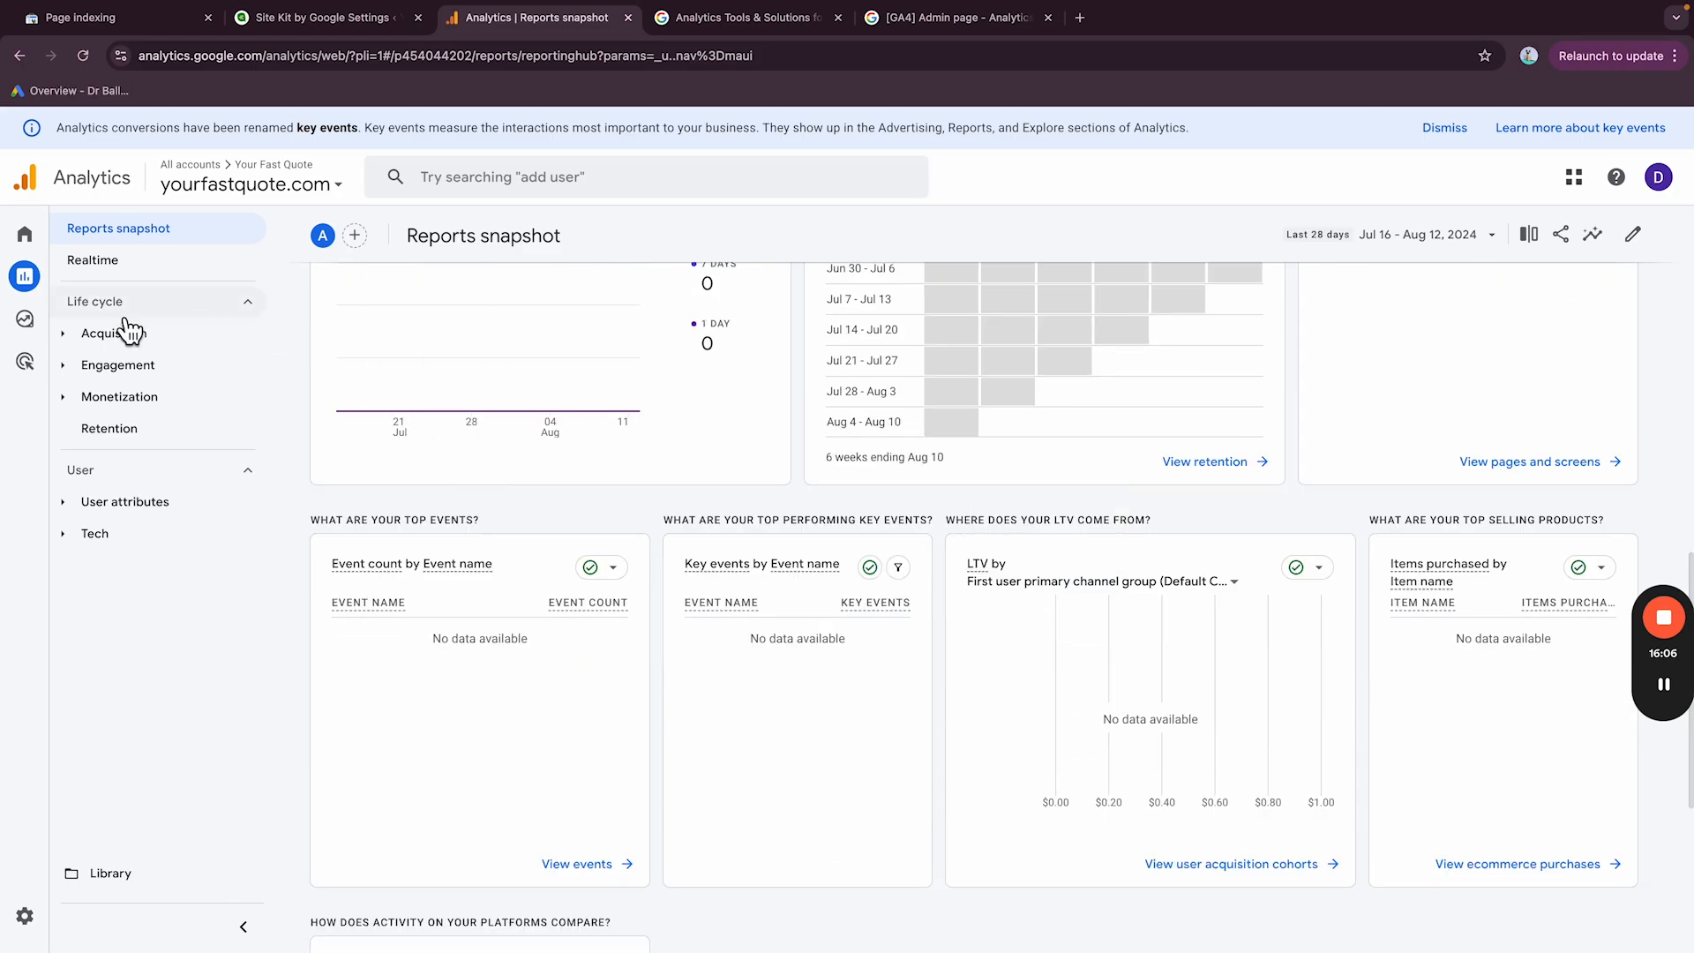
Step: Expand the Acquisition, Engagement, Monetization, User attributes and Tech report groups to review the reports they contain
left_click(77, 342)
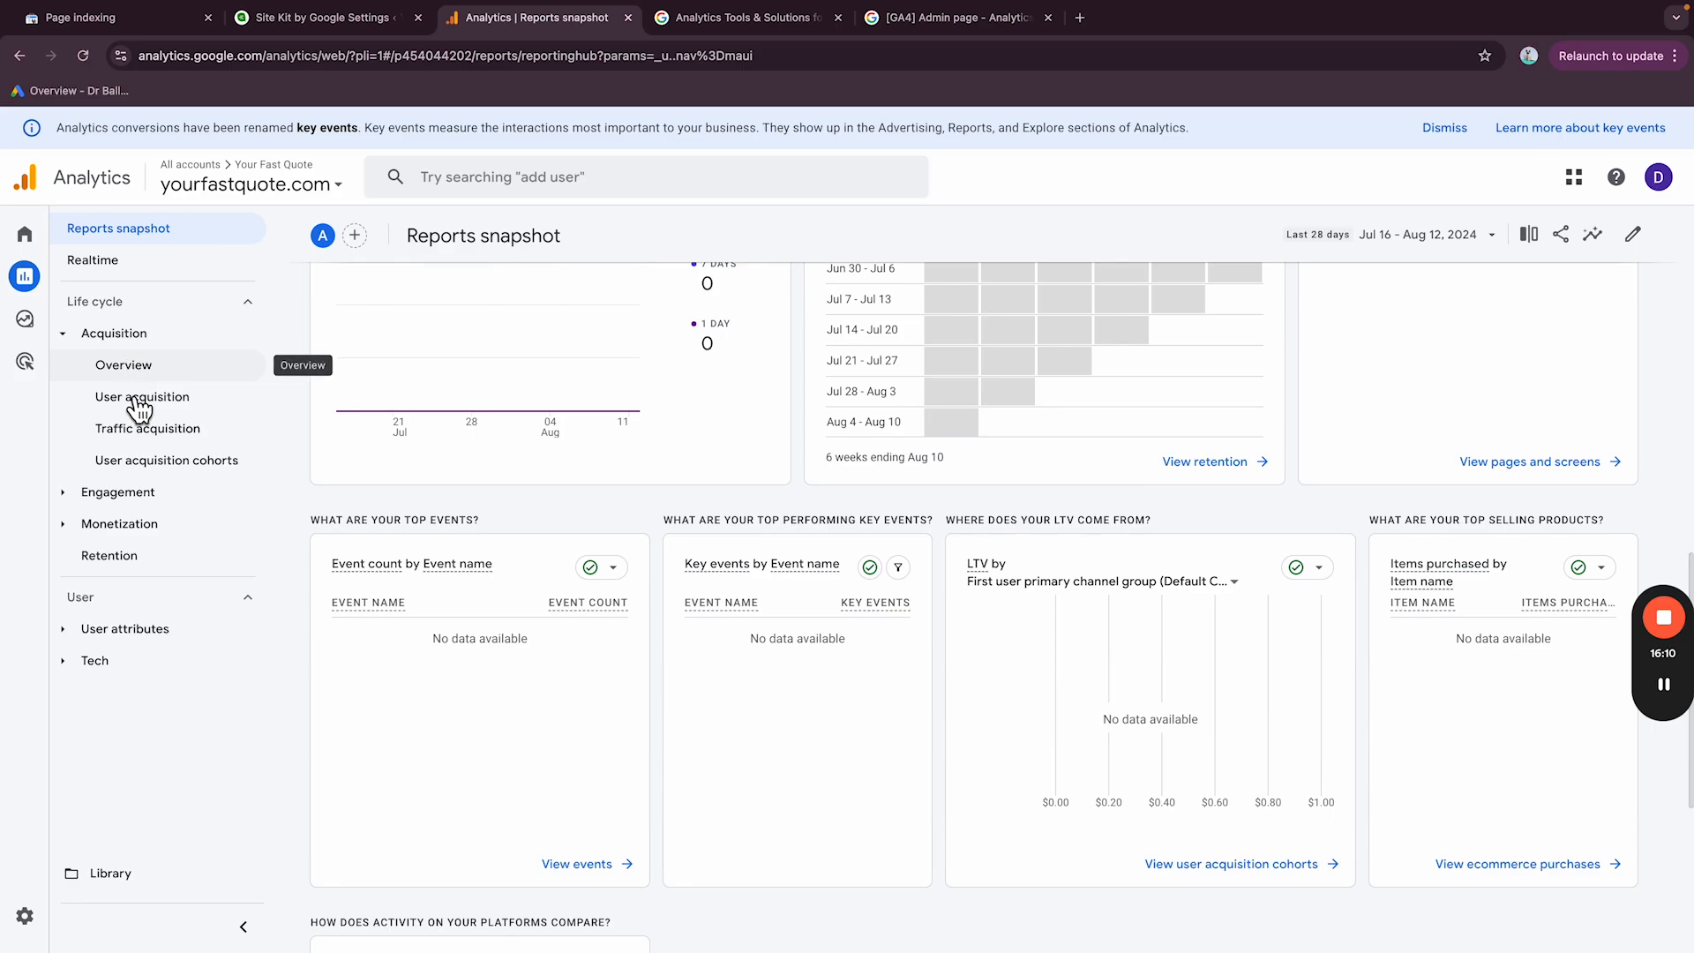
left_click(75, 496)
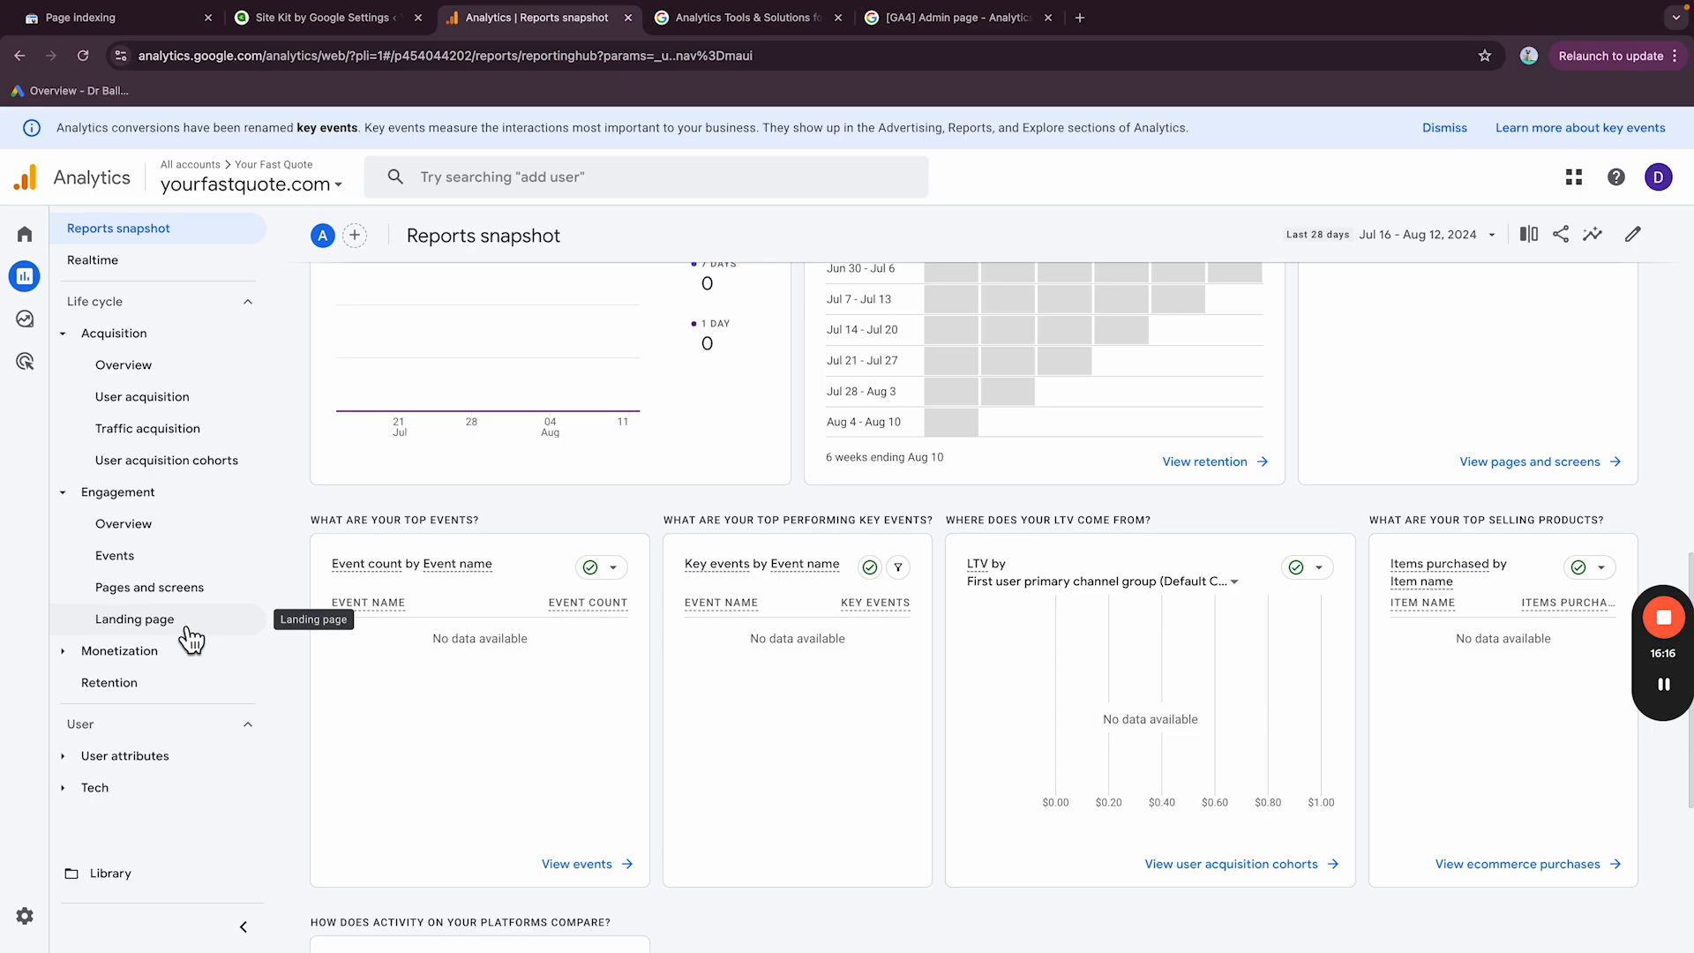
left_click(70, 654)
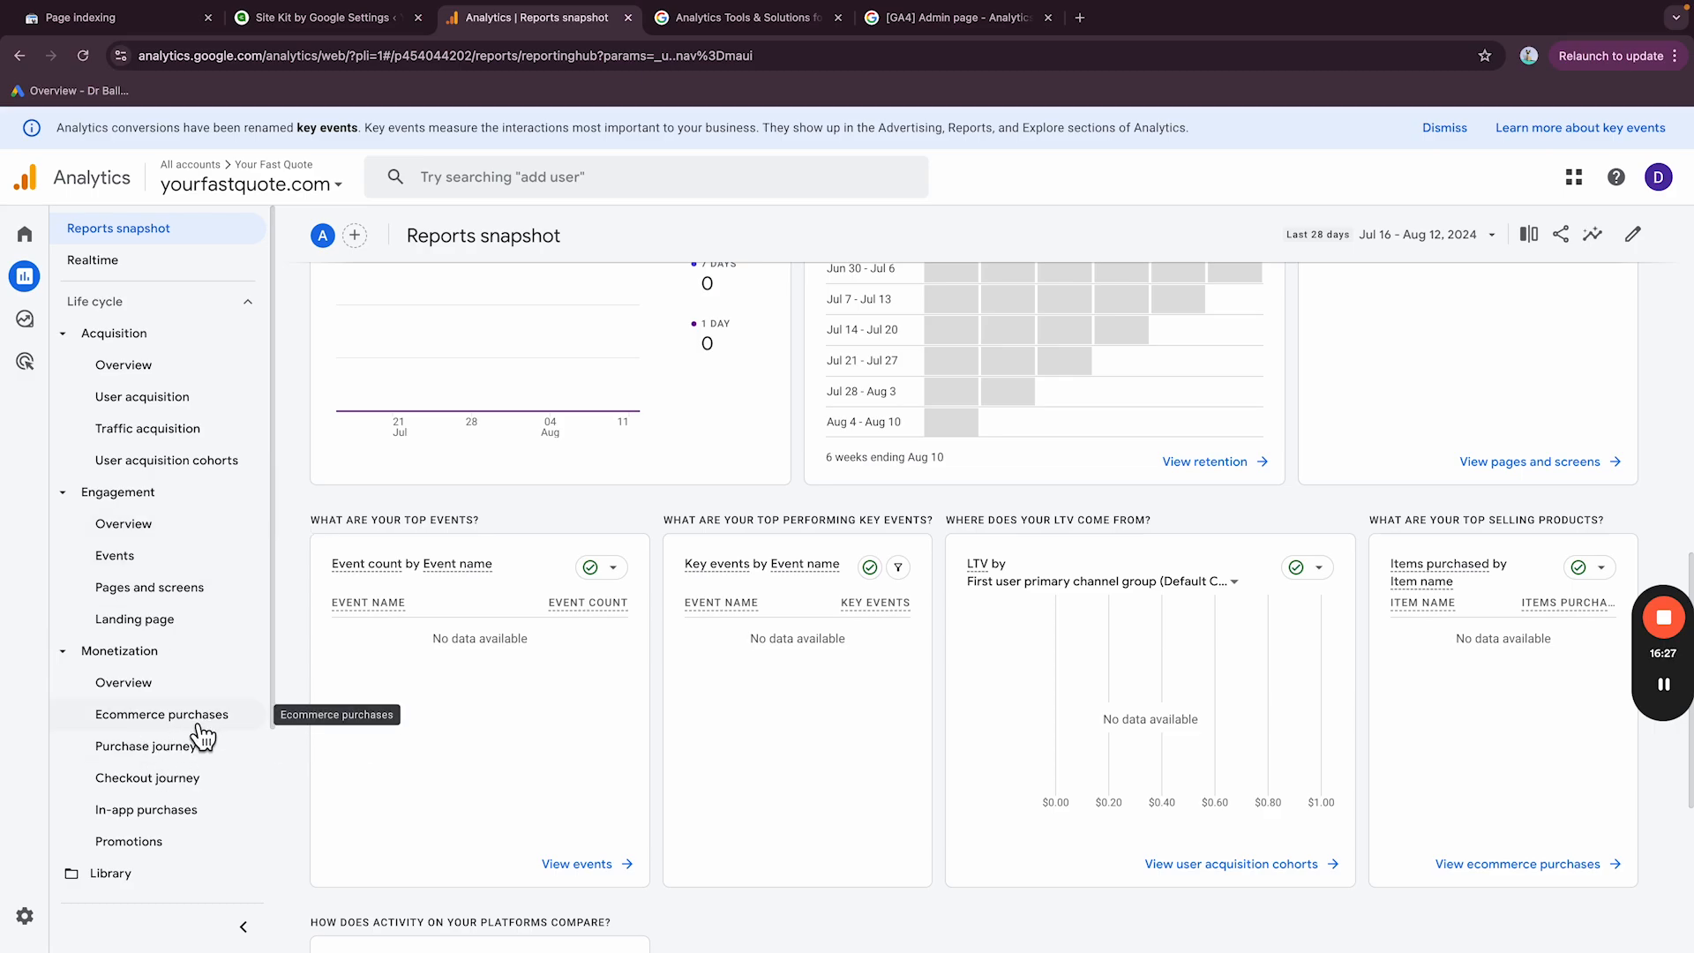
scroll(221, 730, "down", 3)
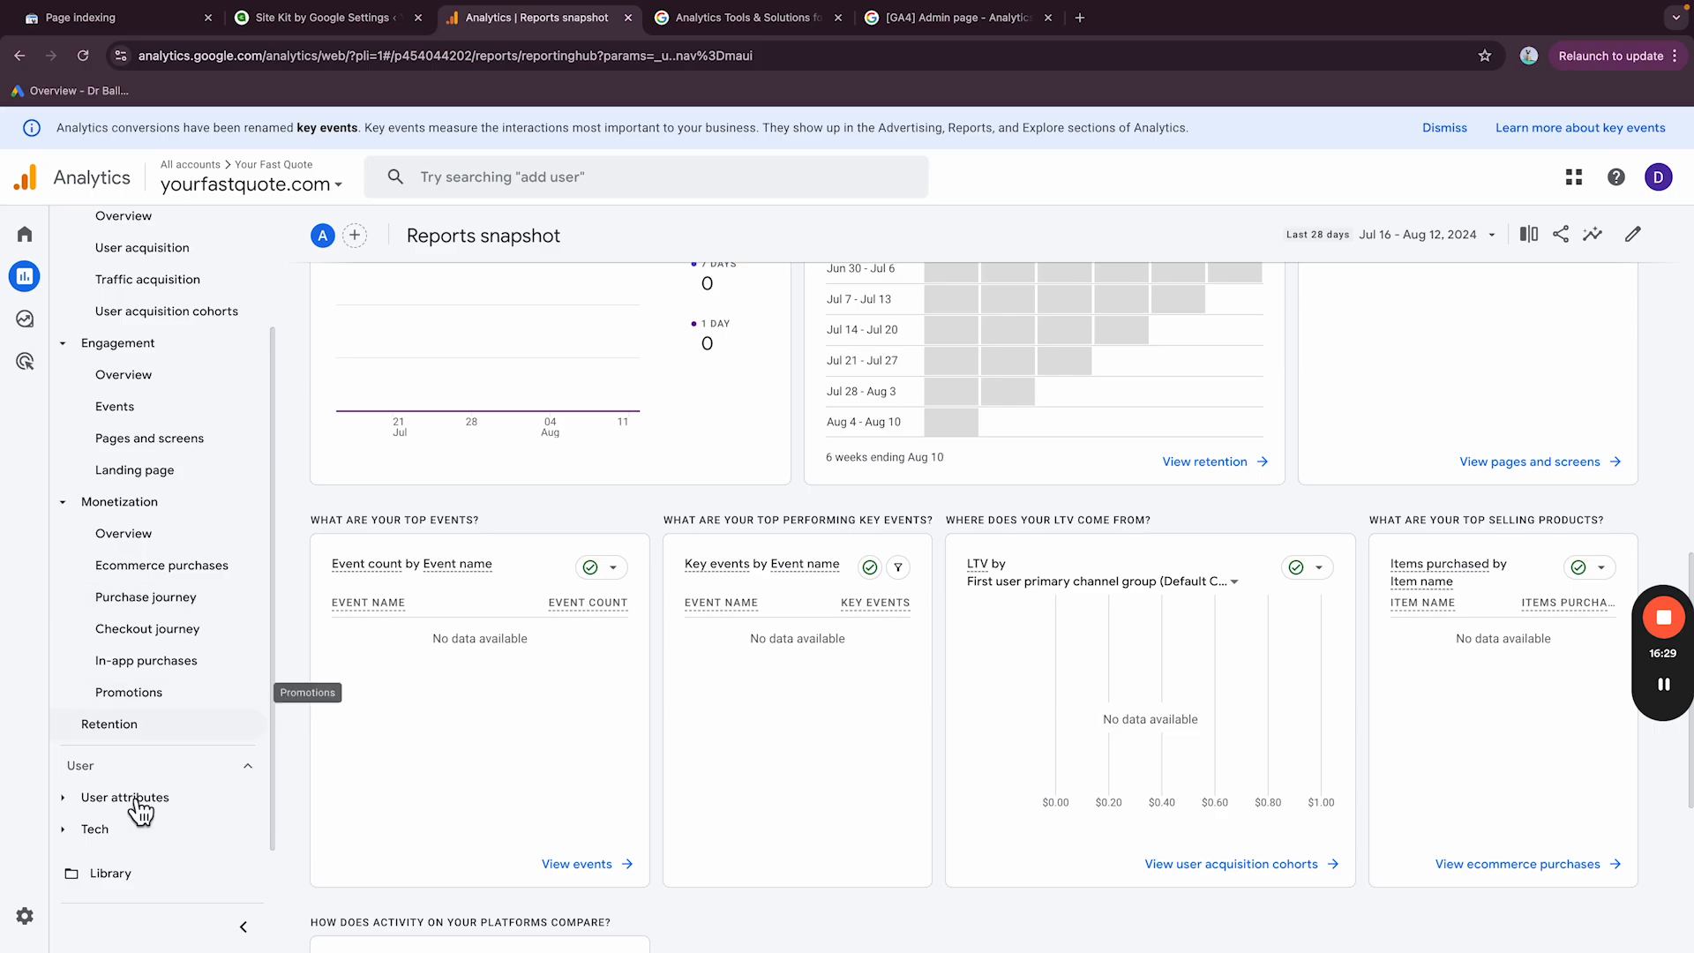
left_click(173, 797)
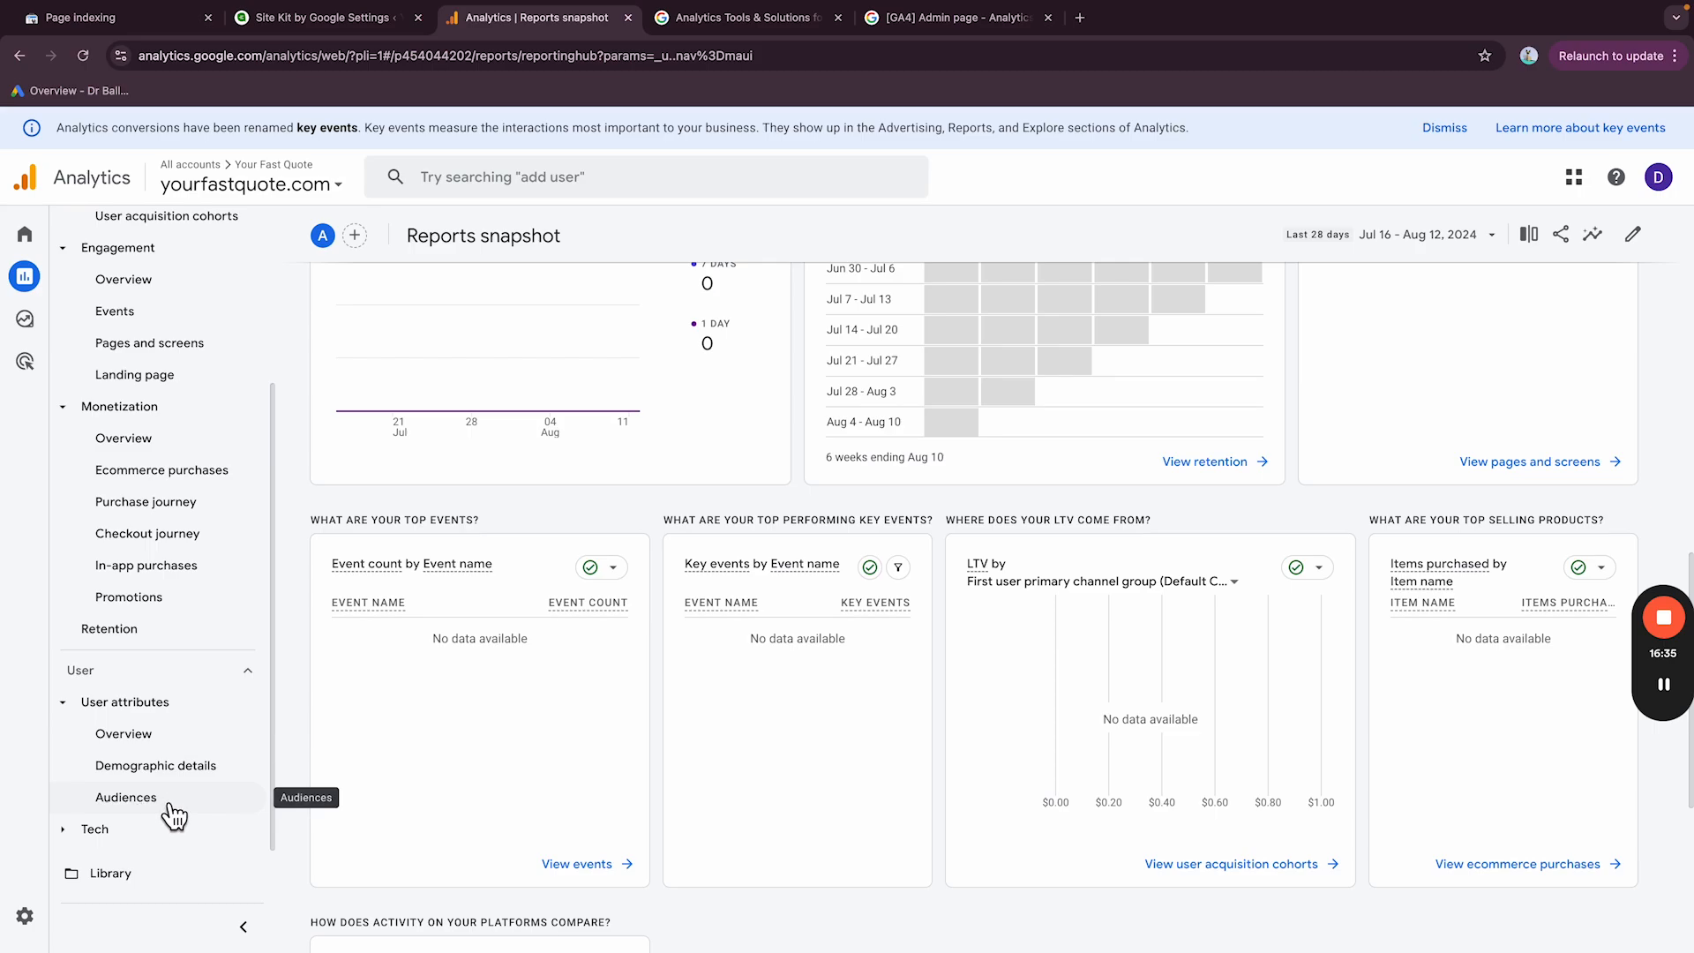
left_click(133, 829)
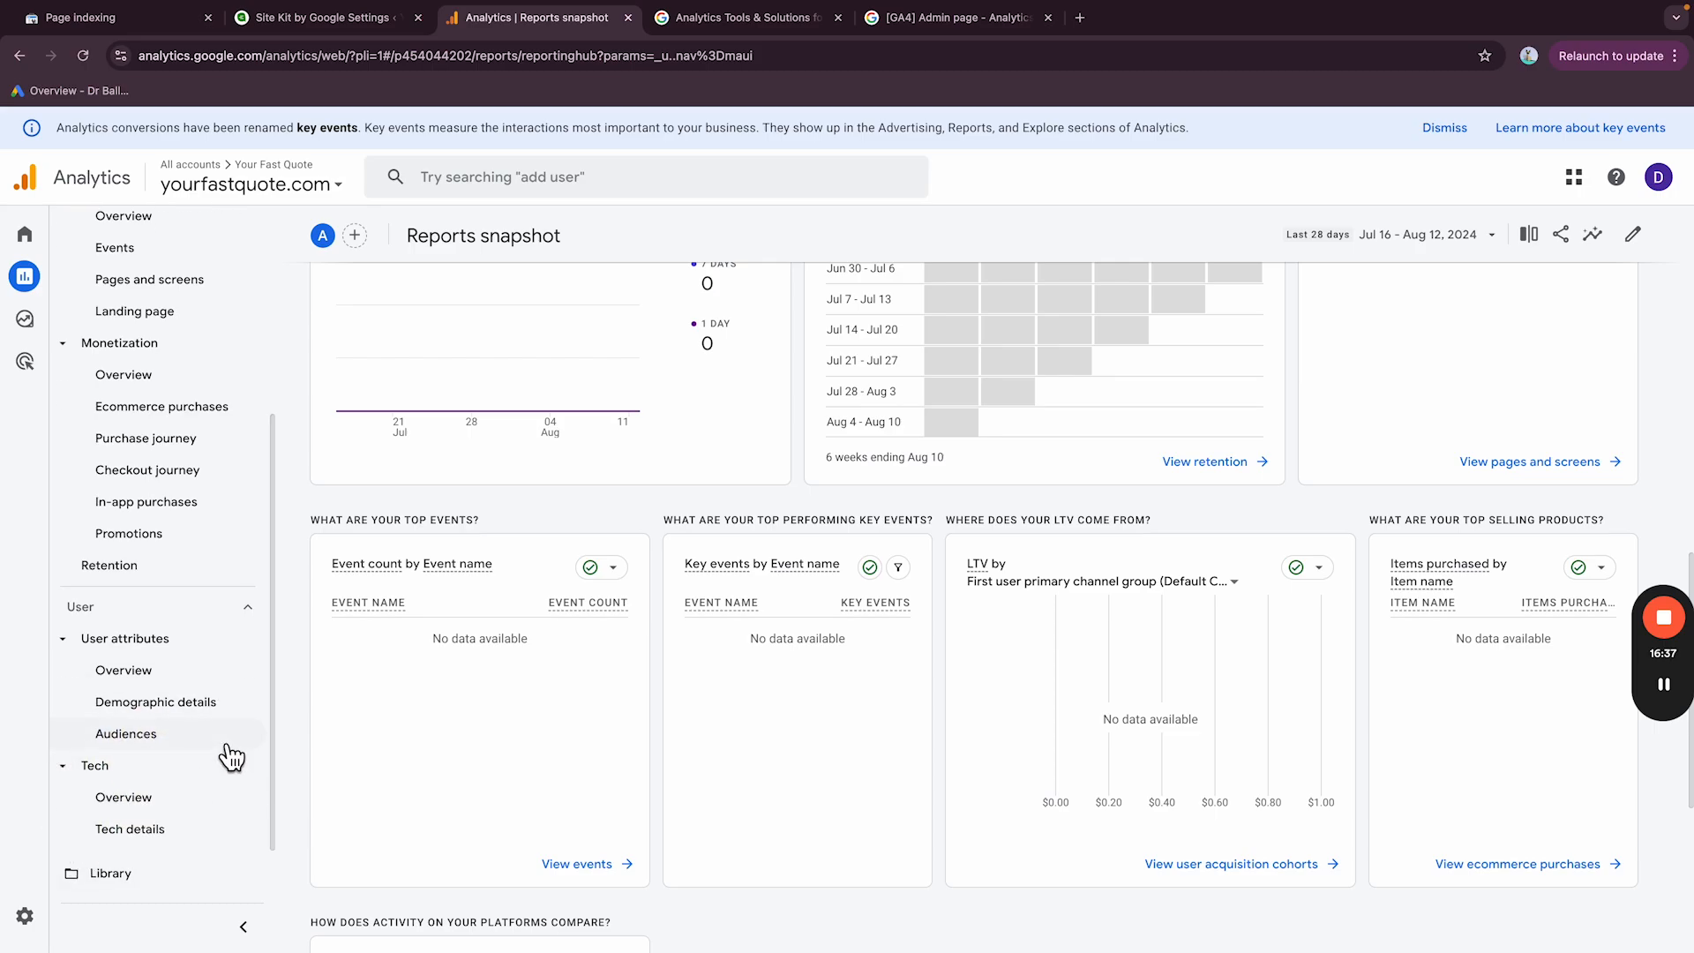
Step: Open the Tech details report and examine its browser charts and table
left_click(175, 829)
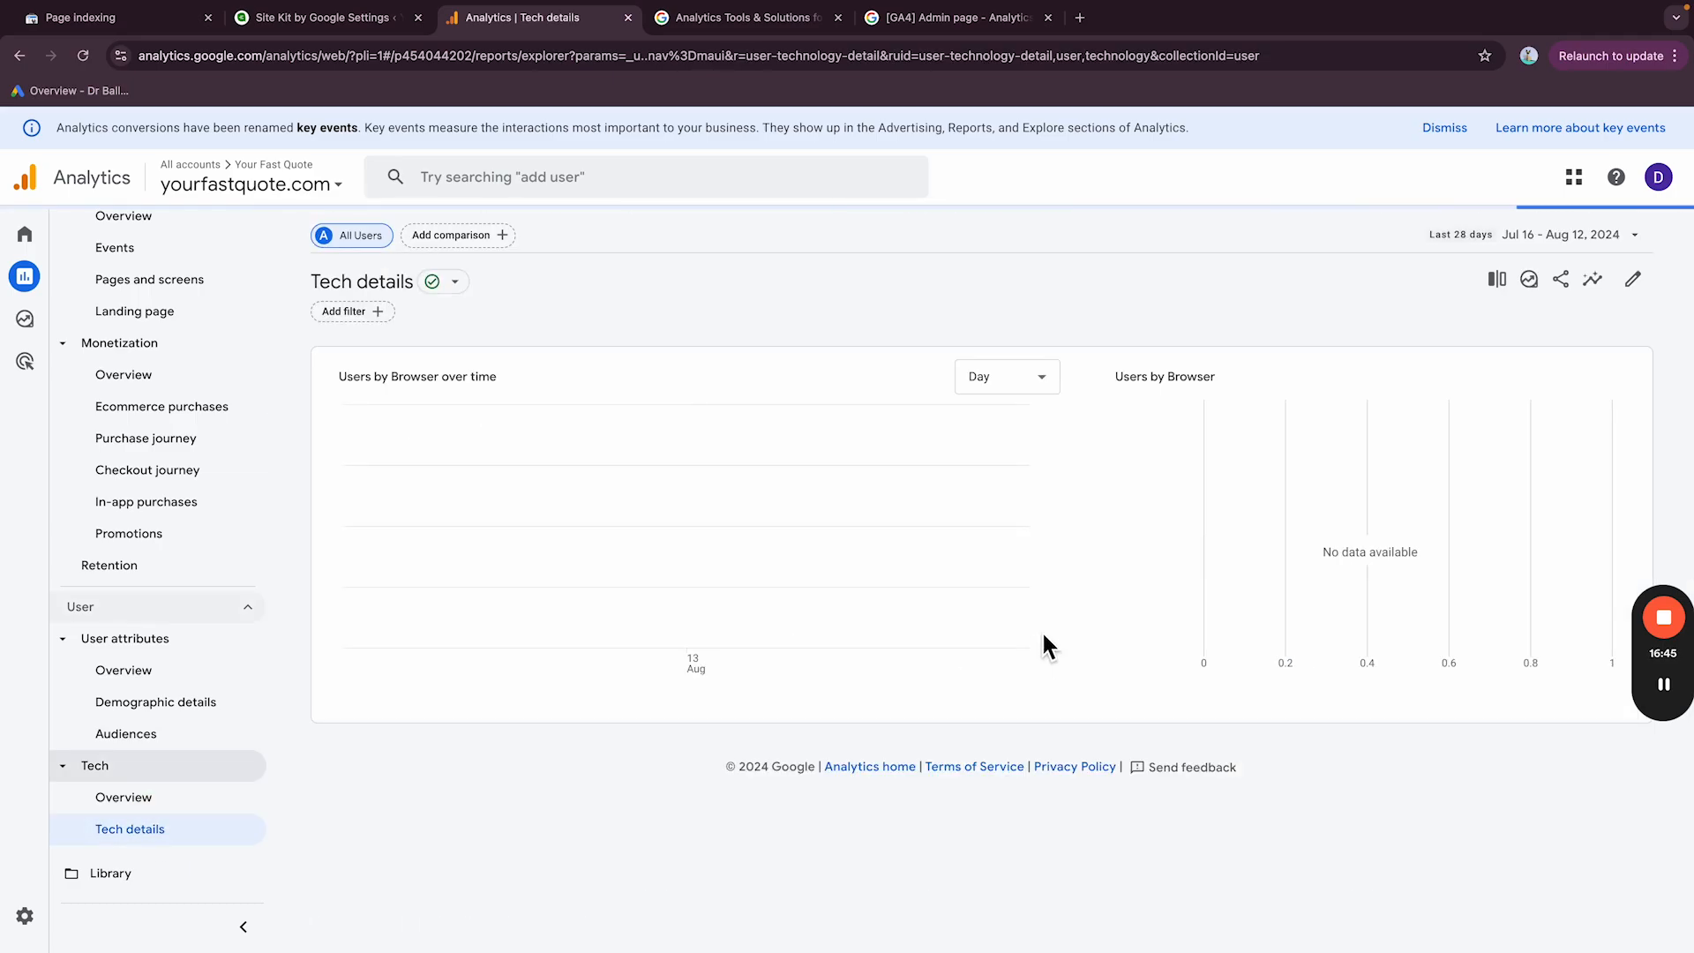
scroll(930, 622, "down", 3)
scroll(930, 616, "down", 1)
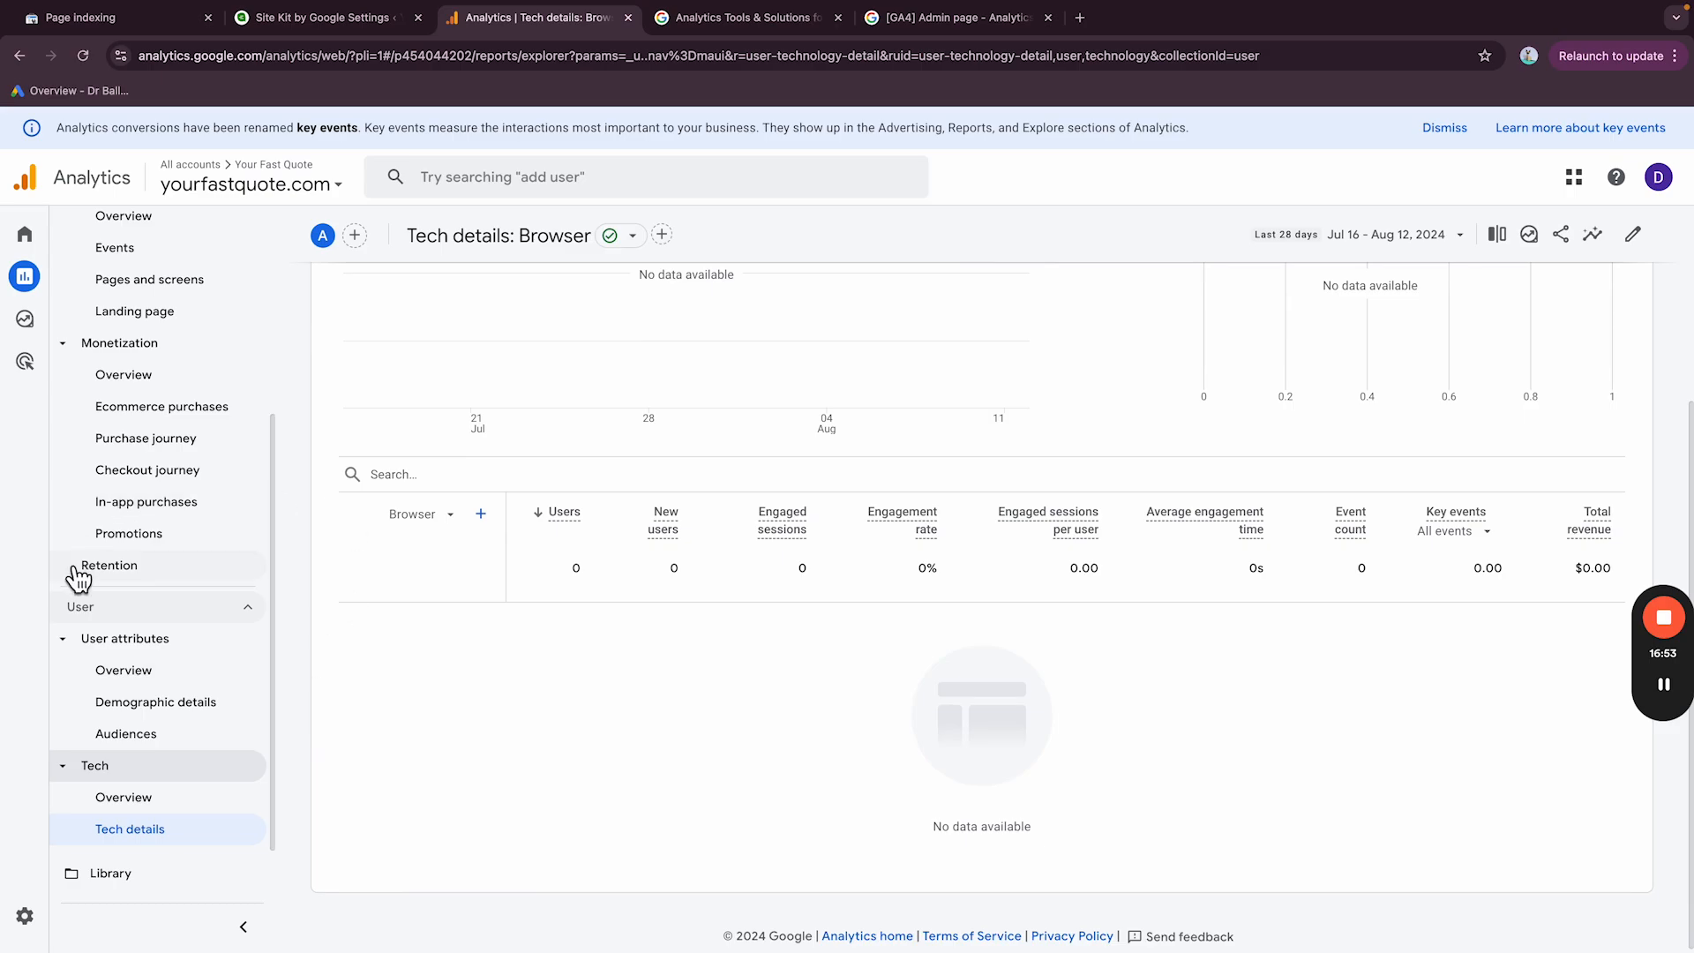
Step: View the report Library with its collections and return to the Analytics home page
left_click(110, 873)
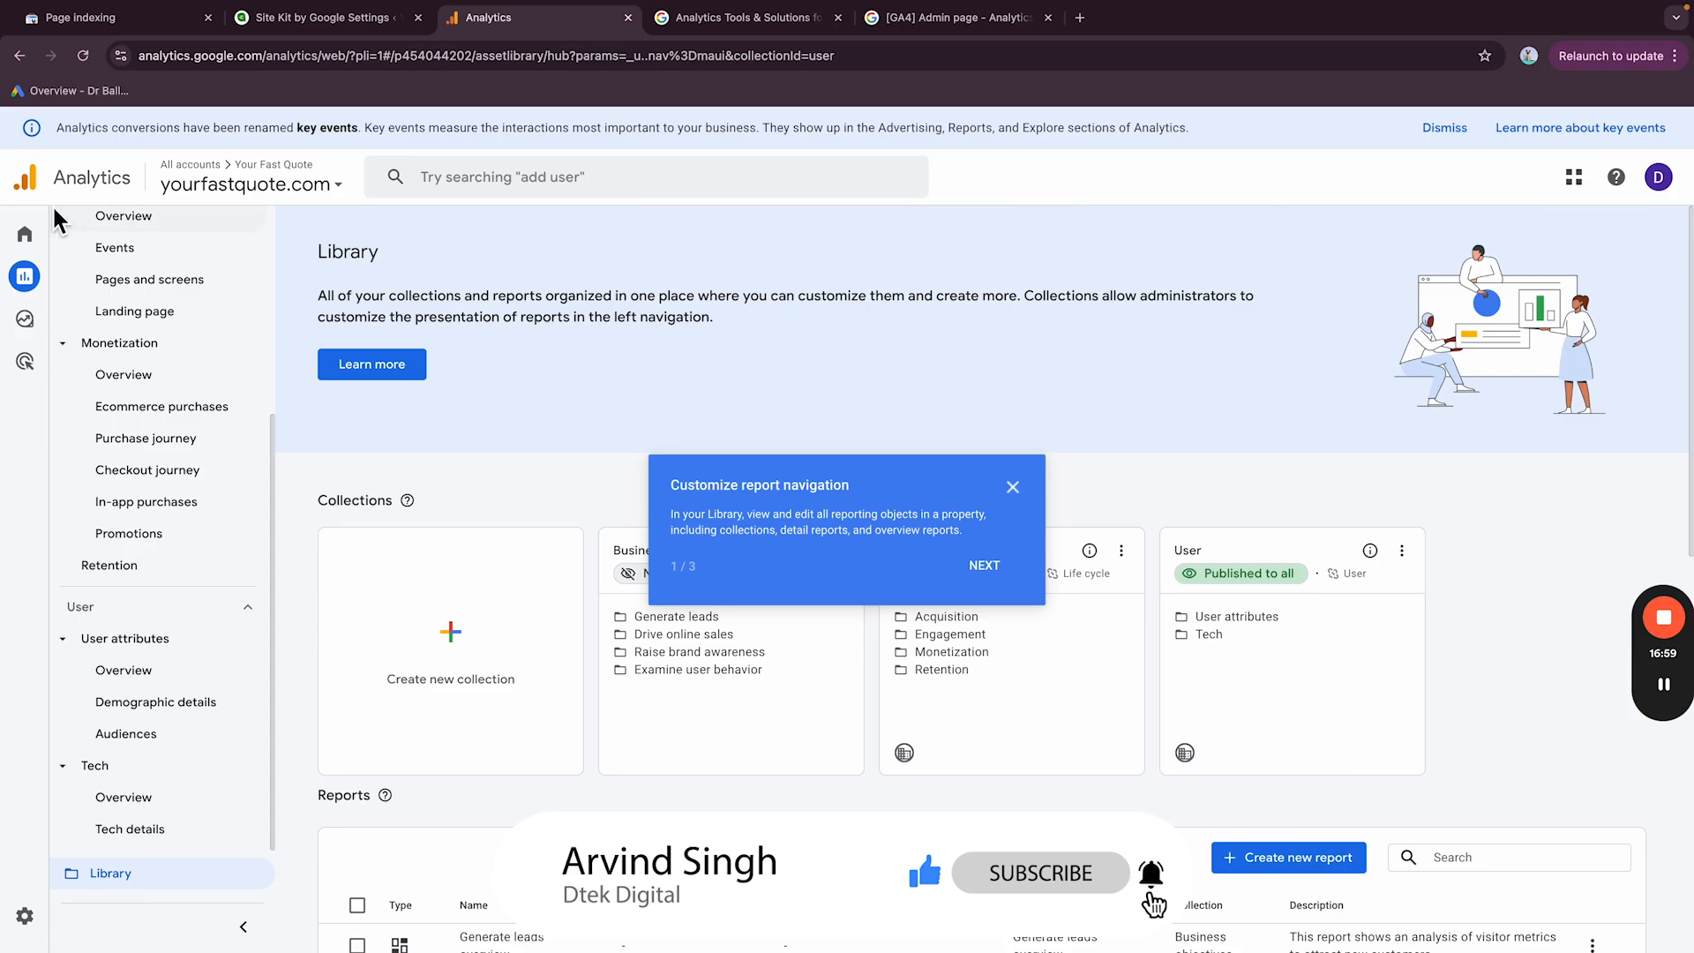
mouse_move(50, 256)
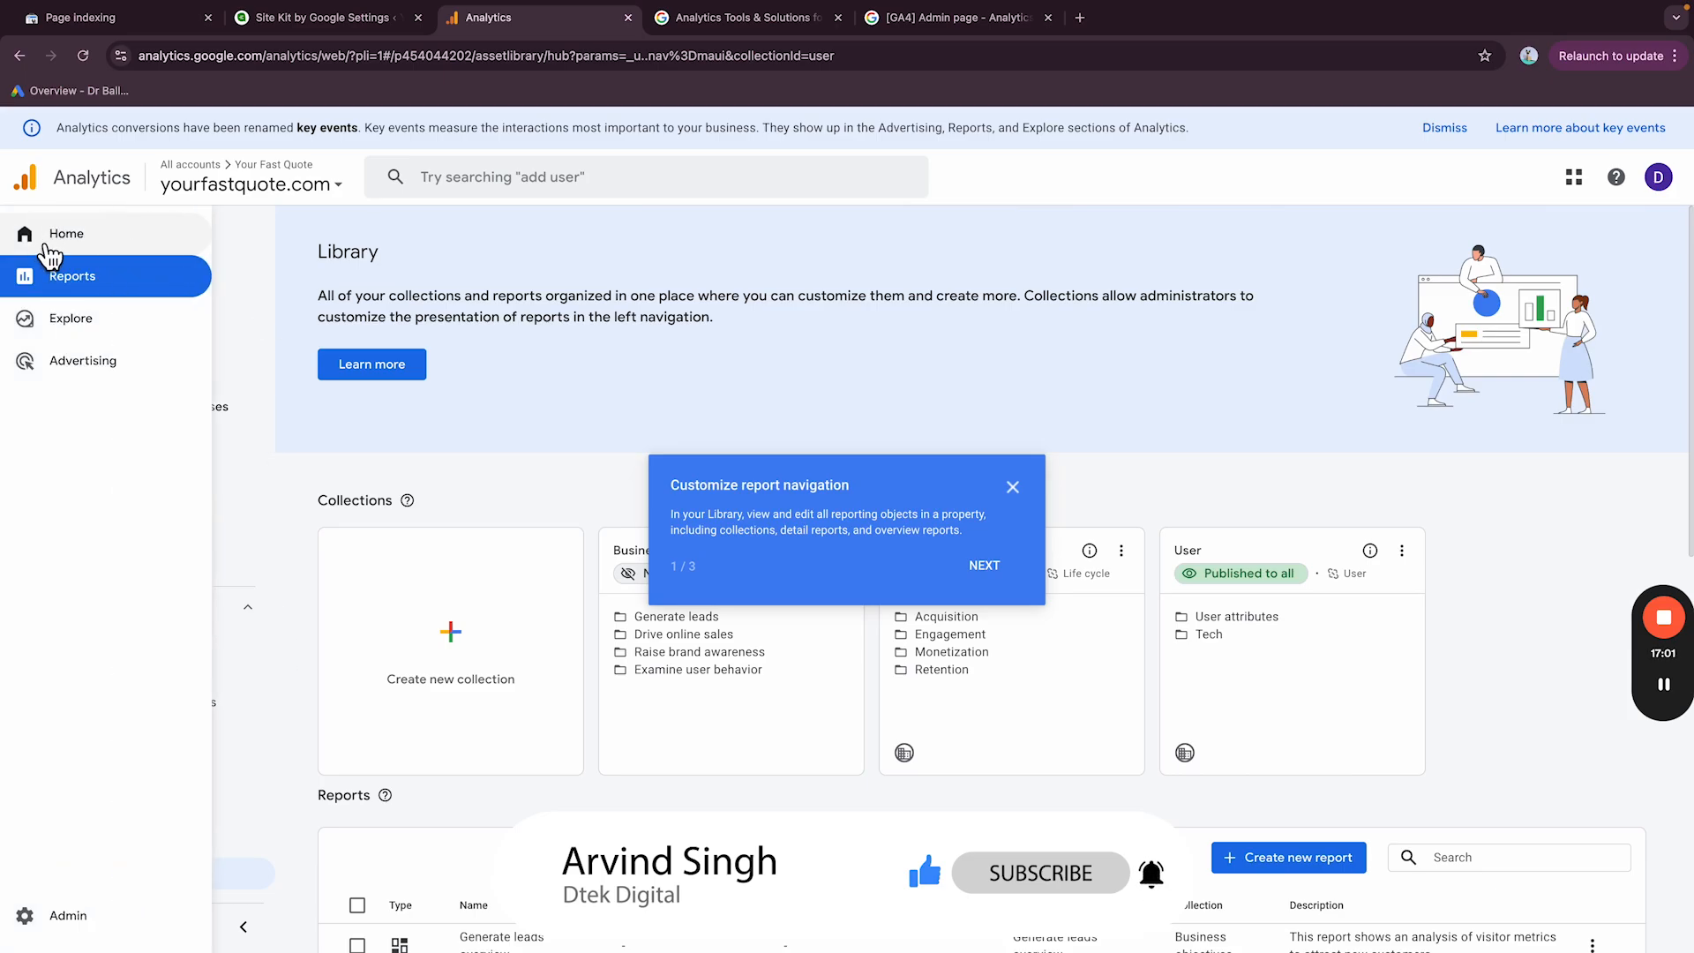
left_click(49, 240)
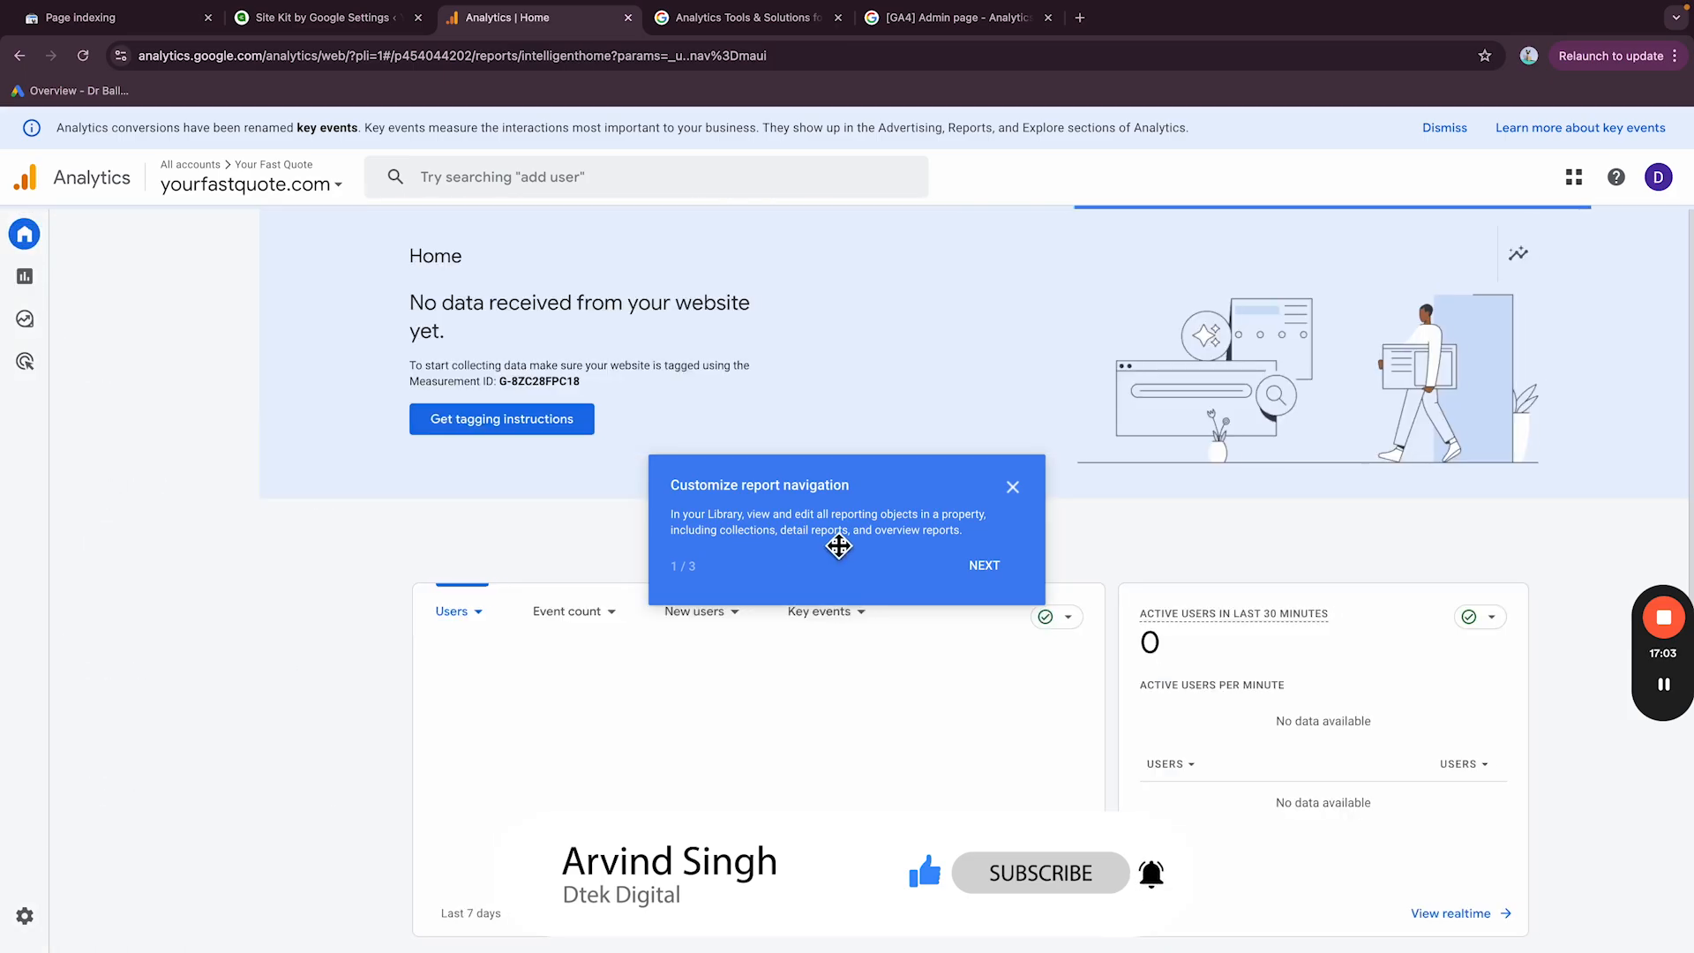